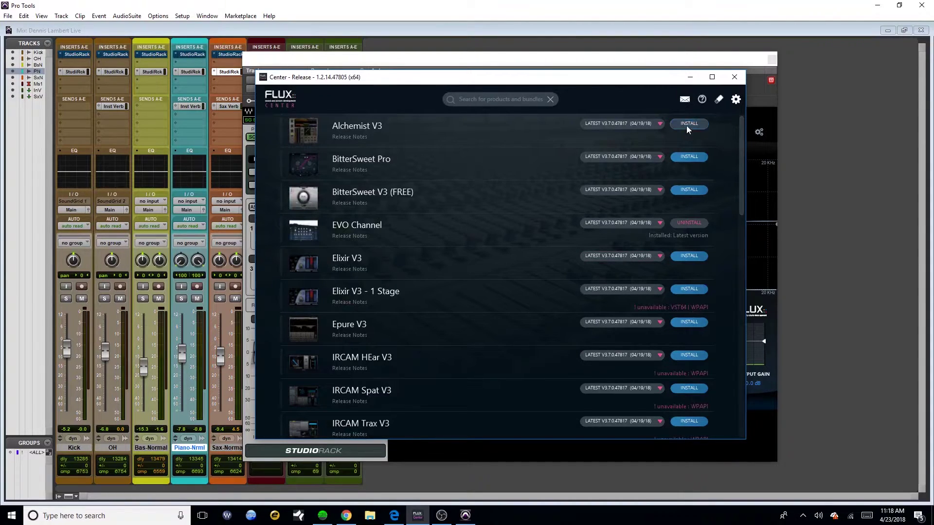
Step: Review the plug-in format and install path options in the Flux Center preferences, and close Flux Center
{"action": "left_click", "coordinate": [736, 100]}
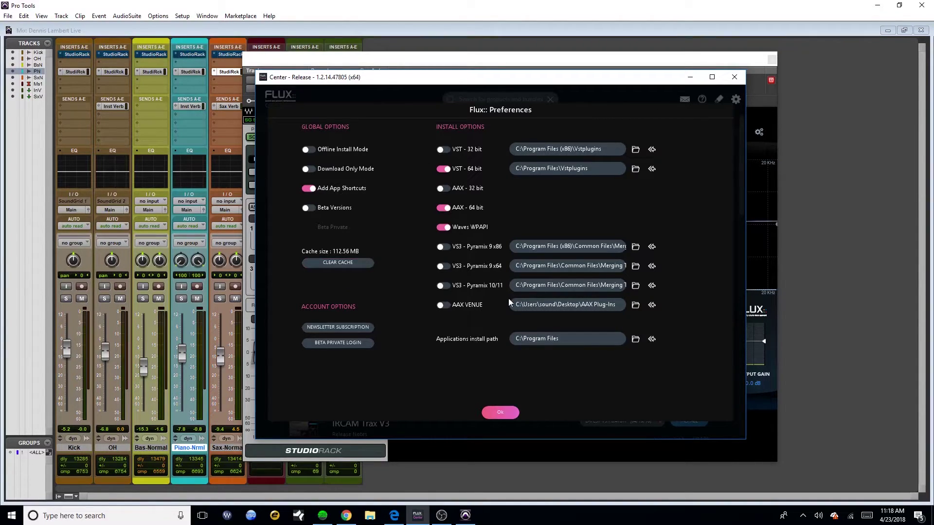
{"action": "left_click", "coordinate": [502, 412]}
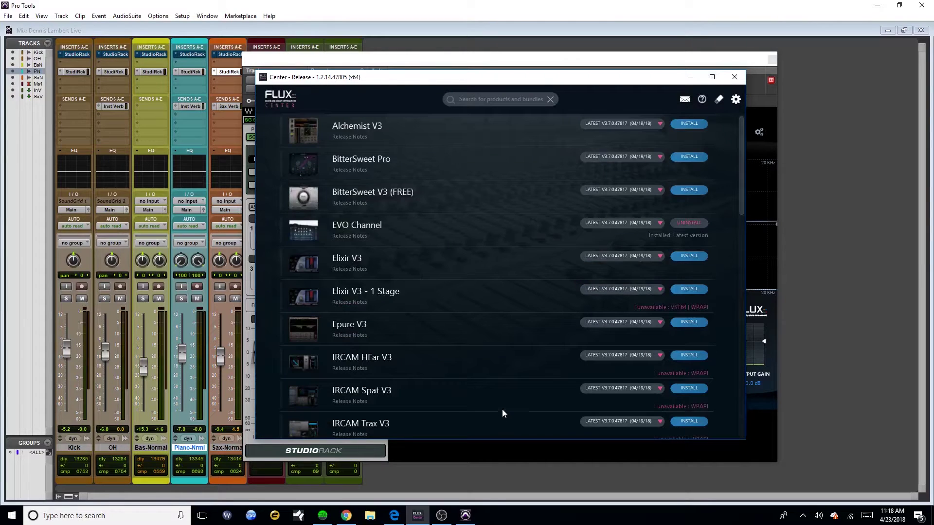
{"action": "left_click", "coordinate": [734, 77]}
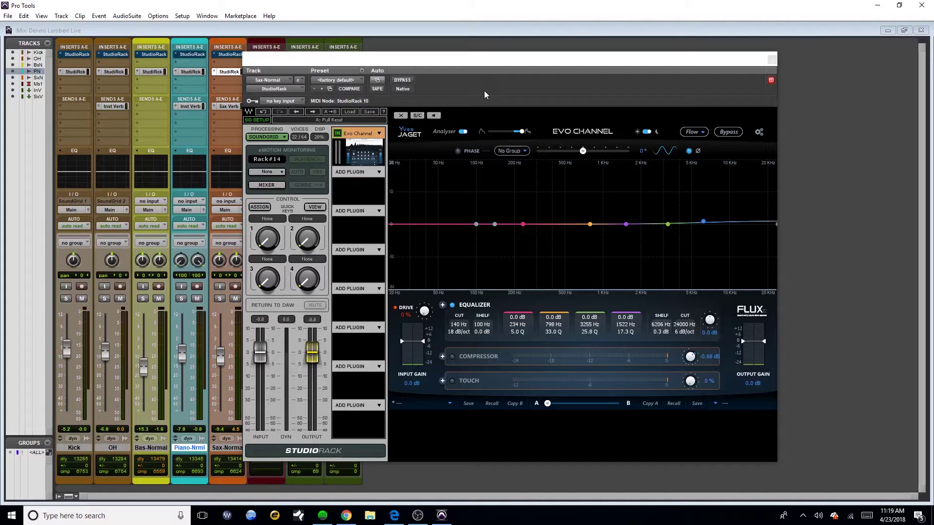
Step: Place the playback cursor on the Kick track at about 17:41 in the Edit window, and return to the Mix window
{"action": "left_click_drag", "start_coordinate": [508, 65], "coordinate": [572, 61]}
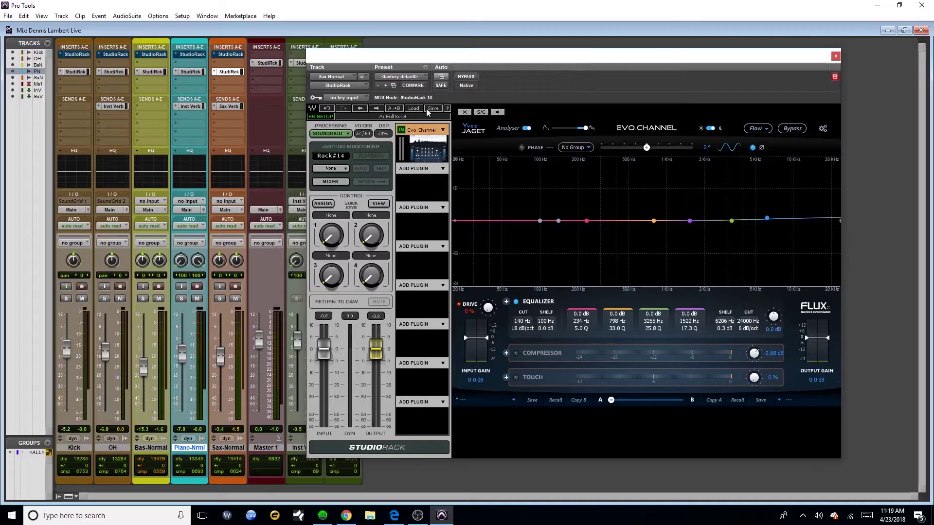
{"action": "left_click_drag", "start_coordinate": [445, 59], "coordinate": [409, 54]}
{"action": "key", "text": "ctrl+equal"}
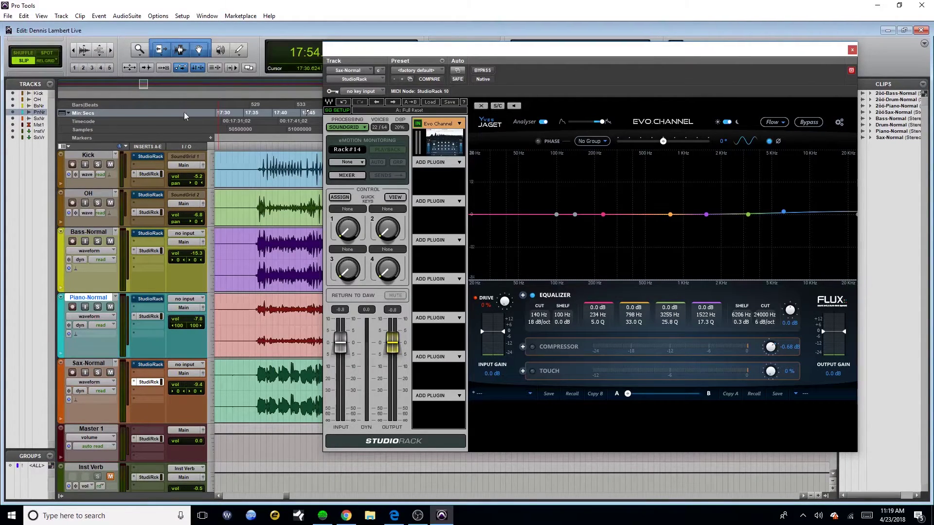
{"action": "left_click", "coordinate": [256, 165]}
{"action": "left_click_drag", "start_coordinate": [524, 55], "coordinate": [538, 90]}
{"action": "left_click", "coordinate": [280, 165]}
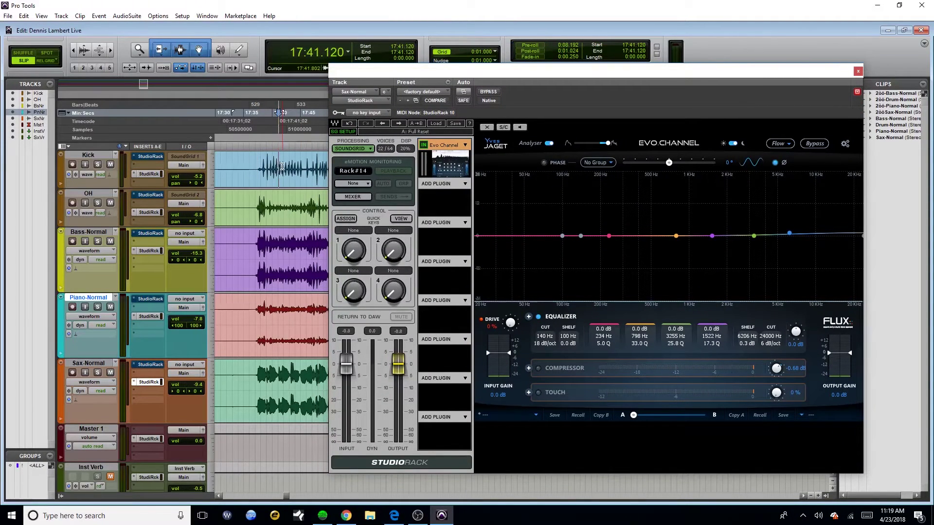
{"action": "key", "text": "ctrl+equal"}
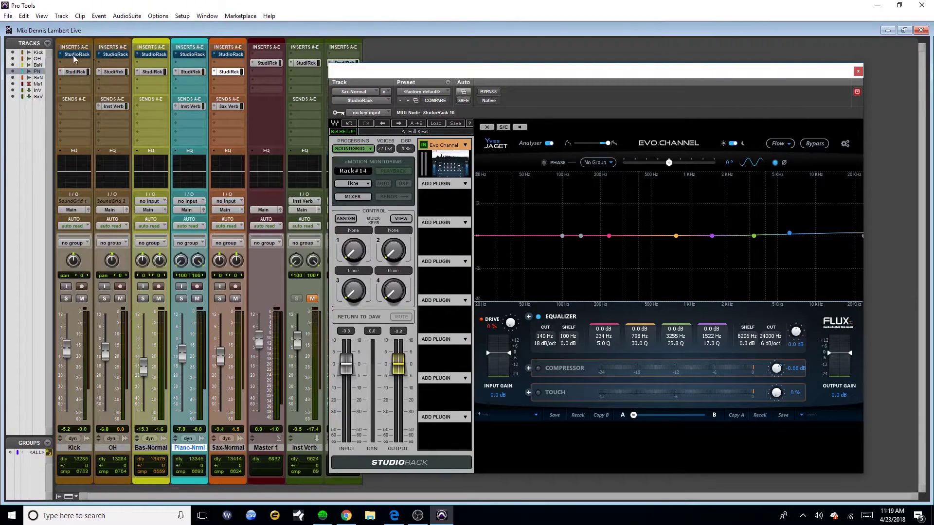
Step: View the Sax-Normal track's first StudioRack insert, and reopen the rack insert containing Evo Channel
{"action": "left_click", "coordinate": [225, 54]}
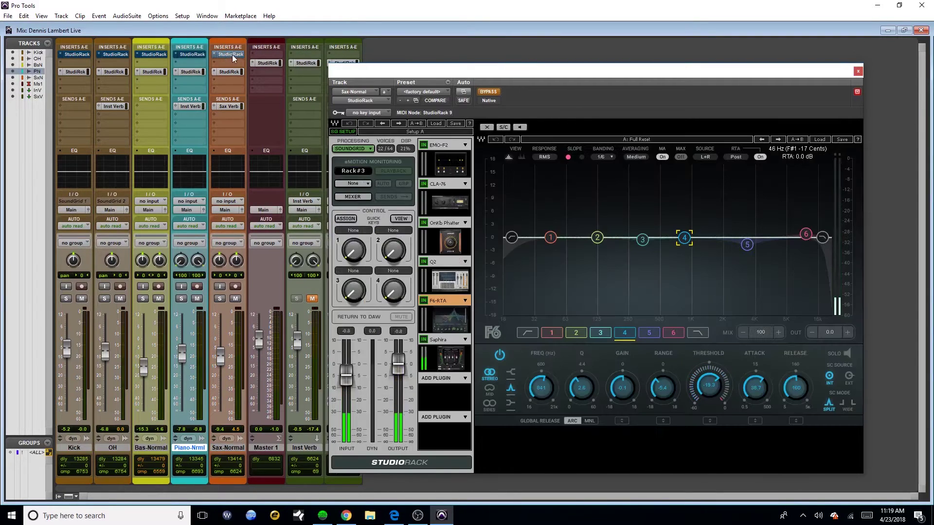
{"action": "left_click", "coordinate": [229, 54]}
{"action": "left_click", "coordinate": [229, 72]}
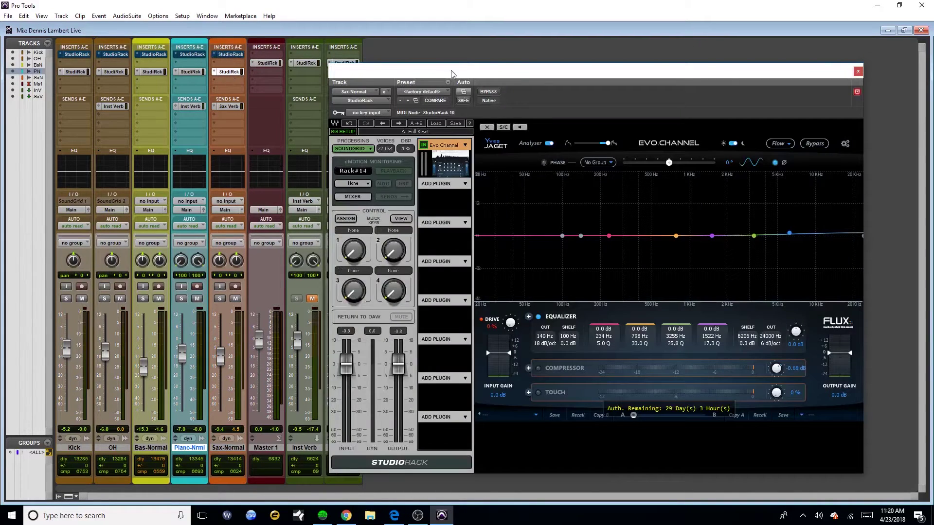
{"action": "left_click_drag", "start_coordinate": [456, 74], "coordinate": [434, 57]}
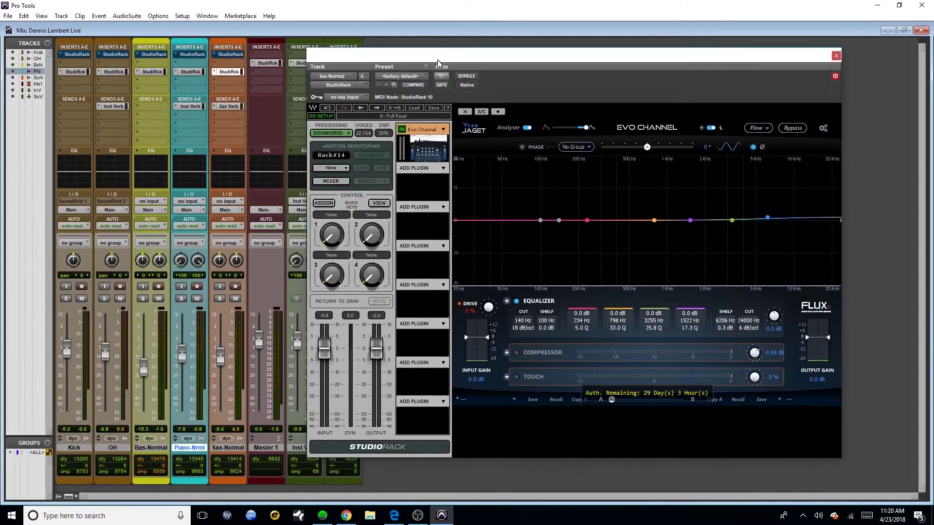
{"action": "left_click", "coordinate": [428, 151]}
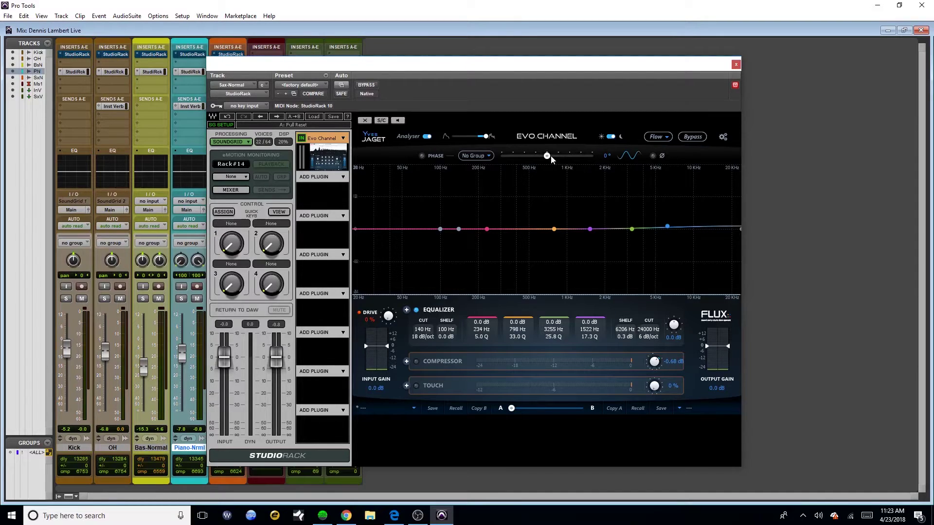
Step: Turn off the Evo Channel analyser and lower its smoothing slider to near the middle
{"action": "left_click_drag", "start_coordinate": [497, 67], "coordinate": [513, 55]}
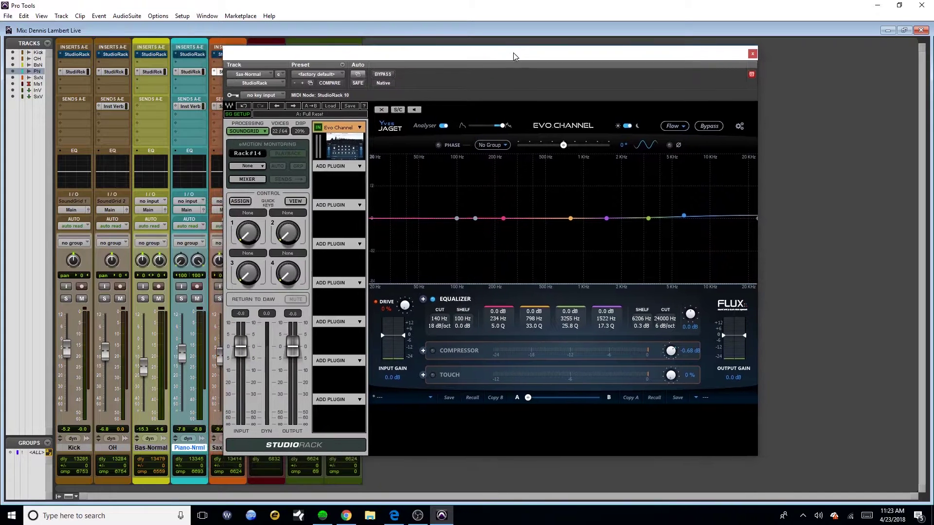
{"action": "mouse_move", "coordinate": [565, 146]}
{"action": "left_mouse_down"}
{"action": "mouse_move", "coordinate": [547, 146]}
{"action": "mouse_move", "coordinate": [562, 145]}
{"action": "left_mouse_up"}
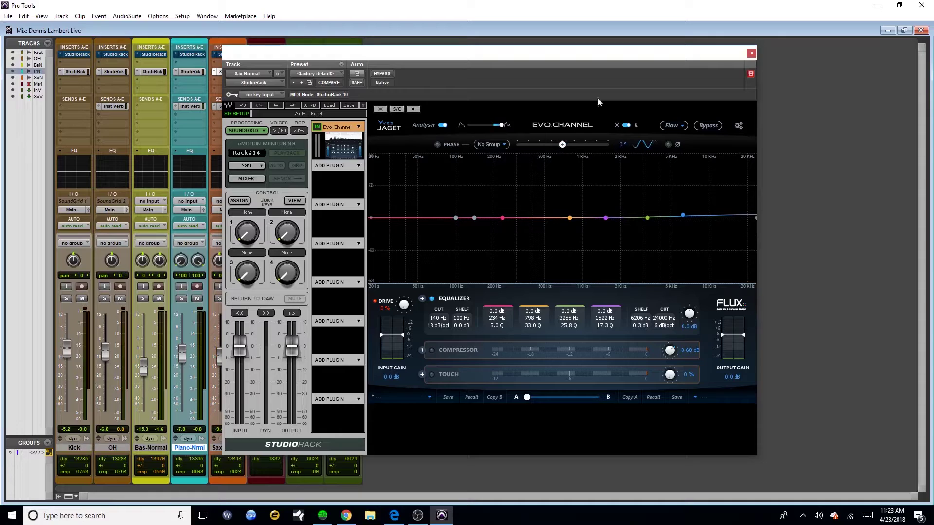
{"action": "left_click", "coordinate": [444, 125]}
{"action": "mouse_move", "coordinate": [500, 125]}
{"action": "left_mouse_down"}
{"action": "mouse_move", "coordinate": [472, 126]}
{"action": "mouse_move", "coordinate": [497, 125]}
{"action": "mouse_move", "coordinate": [487, 125]}
{"action": "left_mouse_up"}
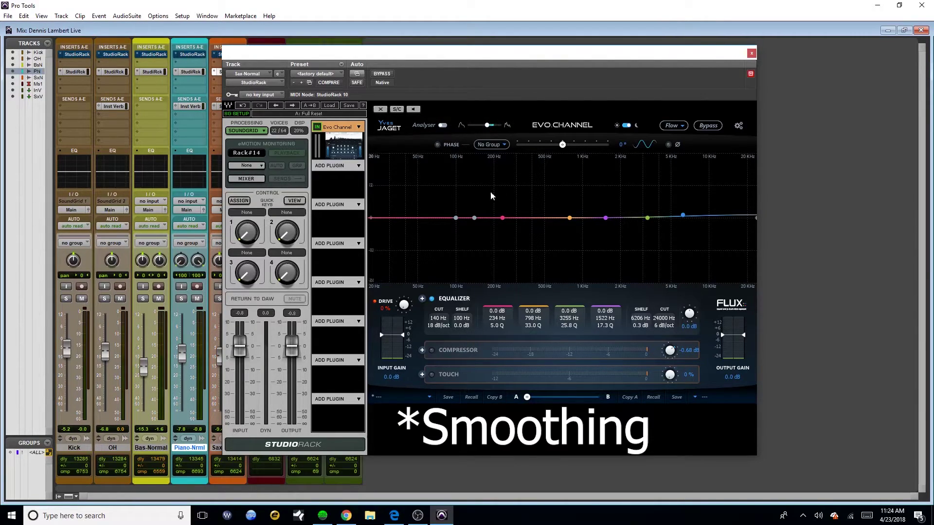
{"action": "left_click_drag", "start_coordinate": [486, 126], "coordinate": [492, 127]}
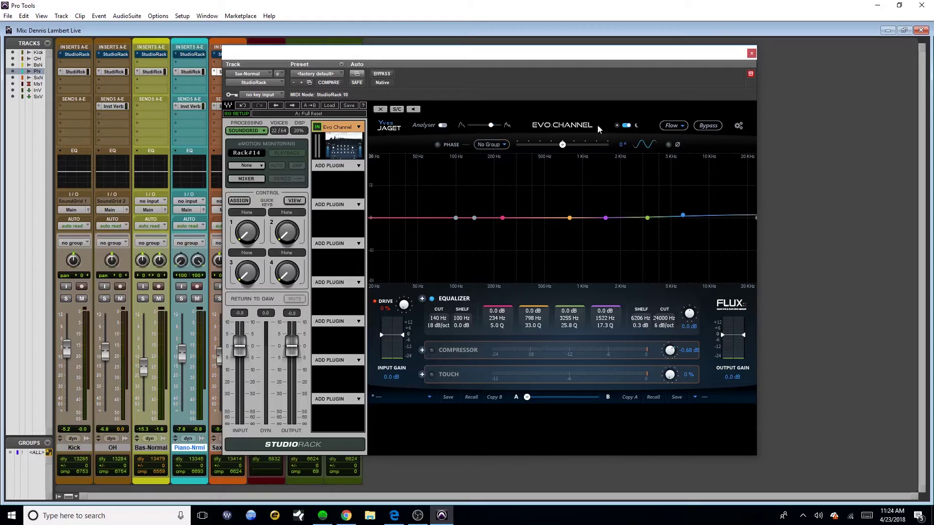
{"action": "left_click", "coordinate": [626, 126]}
{"action": "left_click", "coordinate": [626, 126]}
Step: Look at the signal flow order of the Filter, Equalizer, Compressor and Touch blocks, and close the flow view
{"action": "left_click_drag", "start_coordinate": [611, 57], "coordinate": [578, 52]}
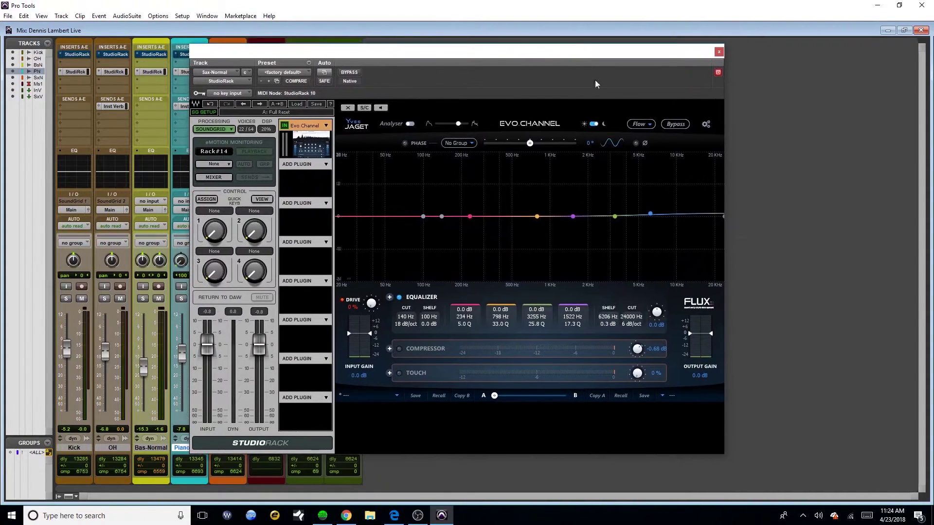
{"action": "left_click", "coordinate": [639, 125]}
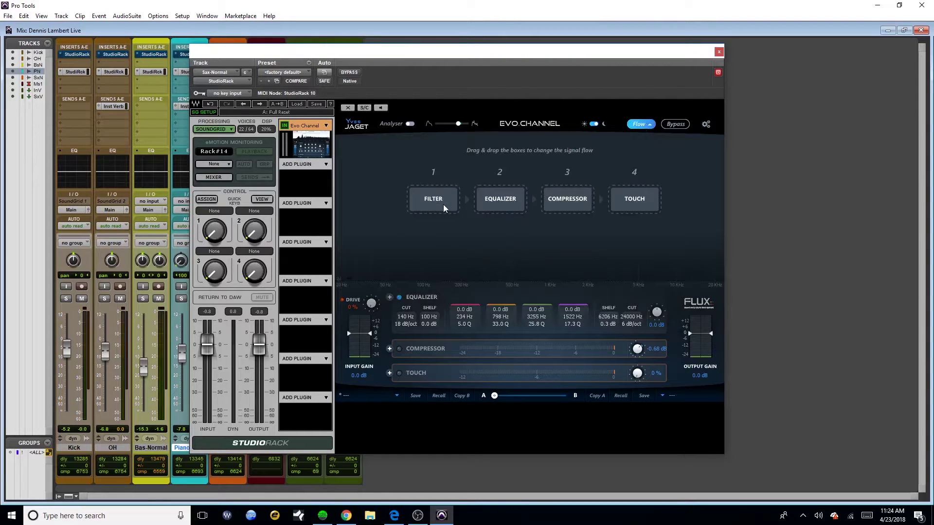
{"action": "mouse_move", "coordinate": [443, 203]}
{"action": "left_mouse_down"}
{"action": "mouse_move", "coordinate": [514, 201]}
{"action": "mouse_move", "coordinate": [438, 204]}
{"action": "left_mouse_up"}
{"action": "mouse_move", "coordinate": [638, 198]}
{"action": "left_mouse_down"}
{"action": "mouse_move", "coordinate": [563, 200]}
{"action": "mouse_move", "coordinate": [649, 199]}
{"action": "left_mouse_up"}
{"action": "left_click", "coordinate": [639, 124]}
Step: Try the plug-in bypass, and look over its settings and the advanced Compressor and Touch parameters
{"action": "left_click", "coordinate": [674, 124]}
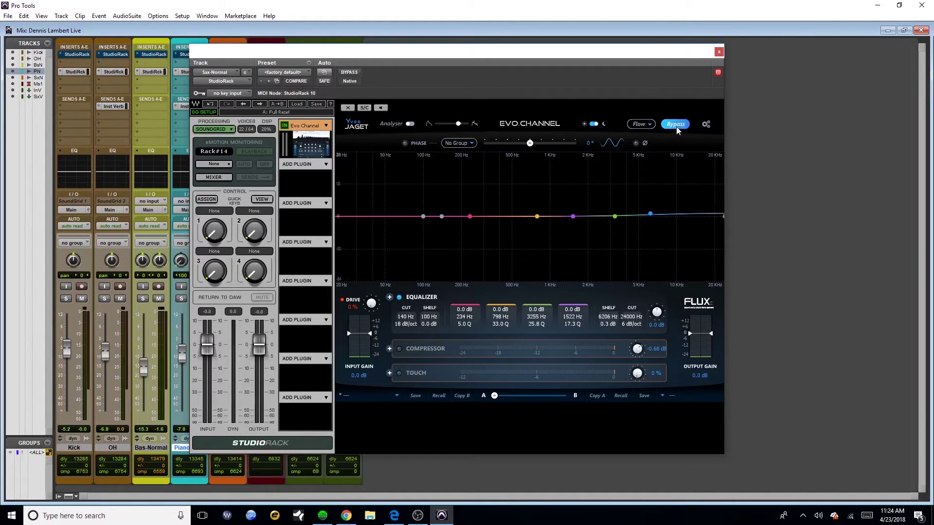
{"action": "left_click", "coordinate": [706, 124]}
{"action": "left_click", "coordinate": [706, 124]}
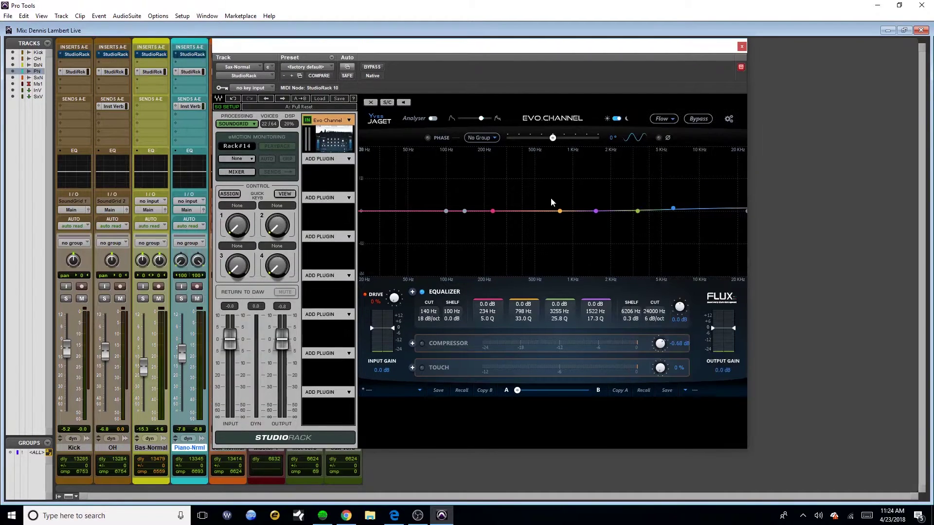
{"action": "left_click", "coordinate": [380, 124]}
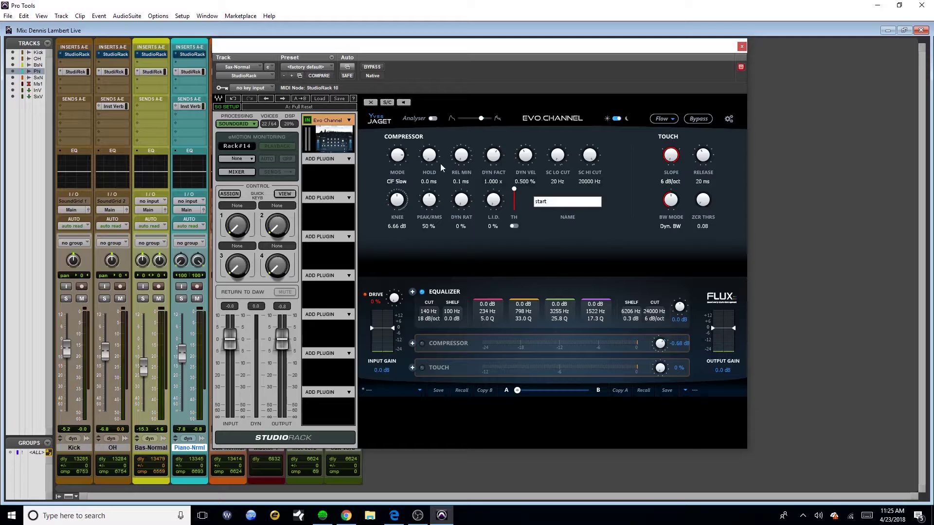
{"action": "left_click", "coordinate": [394, 300]}
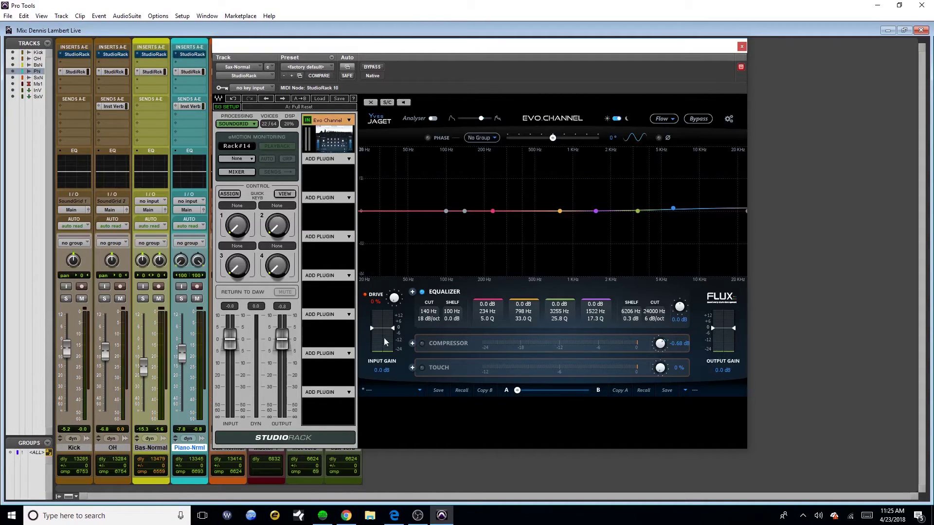
Step: Expand the Equalizer section, and sweep the Drive amount up and back to 0 %
{"action": "left_click_drag", "start_coordinate": [392, 330], "coordinate": [392, 323]}
{"action": "left_click", "coordinate": [412, 291]}
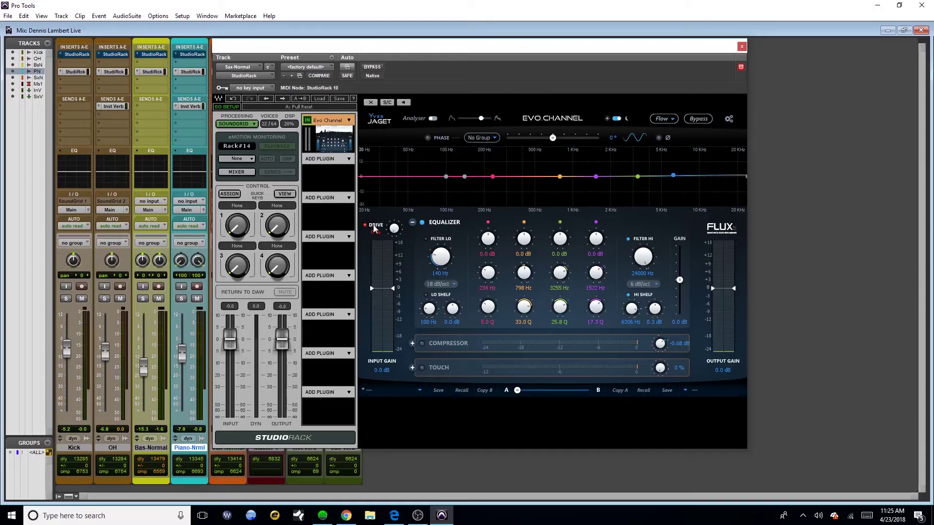
{"action": "left_click_drag", "start_coordinate": [394, 230], "coordinate": [397, 138]}
{"action": "left_click_drag", "start_coordinate": [398, 216], "coordinate": [400, 196]}
{"action": "left_click_drag", "start_coordinate": [395, 237], "coordinate": [409, 358]}
Step: Move the orange band to about 508 Hz at 0.2 dB and the purple band to about 1508 Hz at -0.2 dB
{"action": "mouse_move", "coordinate": [559, 179]}
{"action": "left_mouse_down"}
{"action": "mouse_move", "coordinate": [533, 181]}
{"action": "mouse_move", "coordinate": [532, 199]}
{"action": "mouse_move", "coordinate": [535, 183]}
{"action": "mouse_move", "coordinate": [552, 178]}
{"action": "left_mouse_up"}
{"action": "left_click_drag", "start_coordinate": [596, 177], "coordinate": [594, 178]}
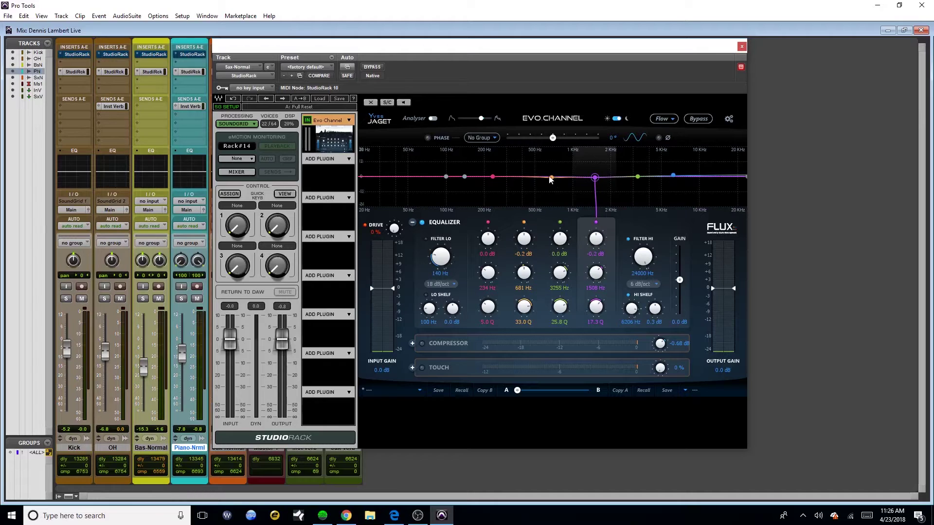
{"action": "left_click_drag", "start_coordinate": [552, 178], "coordinate": [538, 179]}
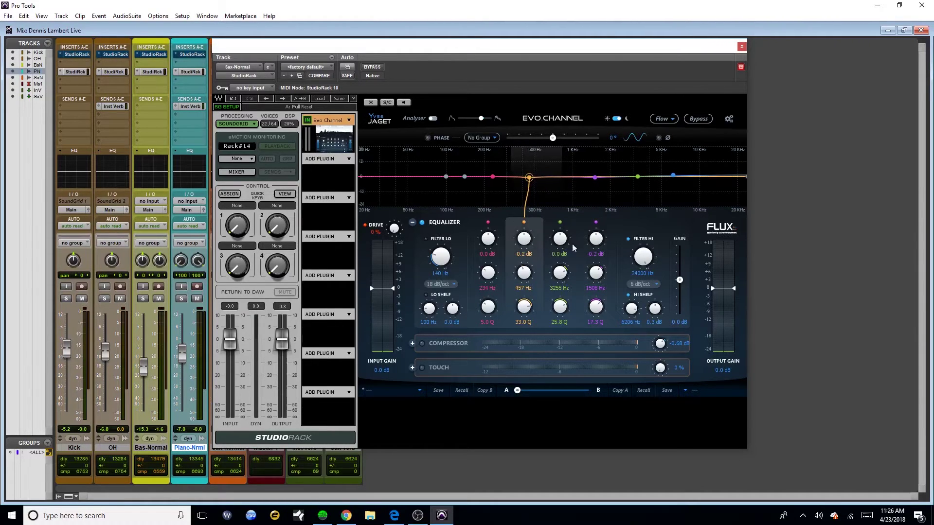
{"action": "left_click_drag", "start_coordinate": [531, 180], "coordinate": [535, 176]}
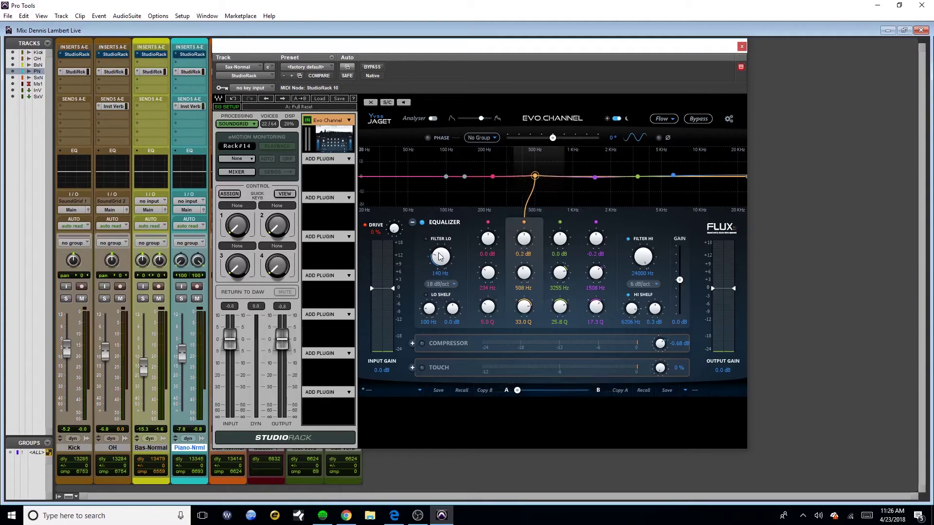
Step: Look through the low filter's slope options, keeping 18 dB/oct
{"action": "left_click", "coordinate": [448, 261]}
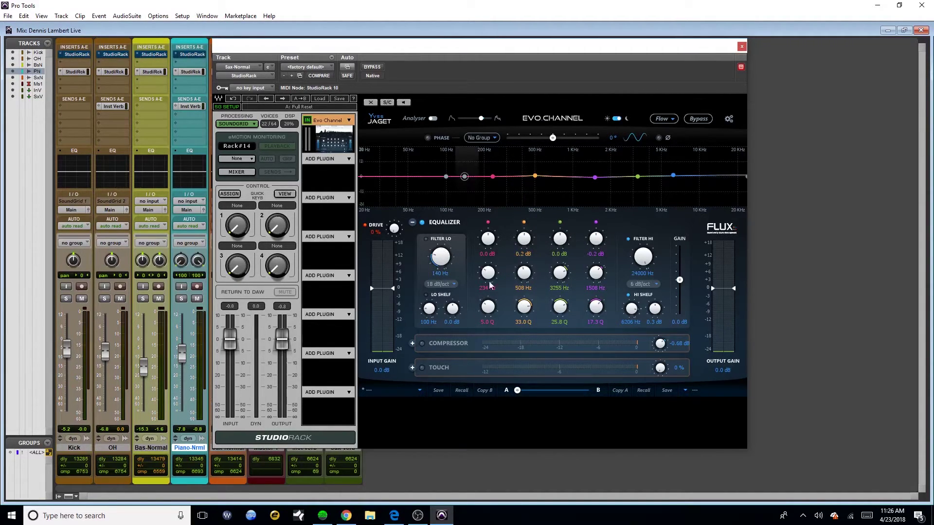
{"action": "left_click", "coordinate": [454, 284]}
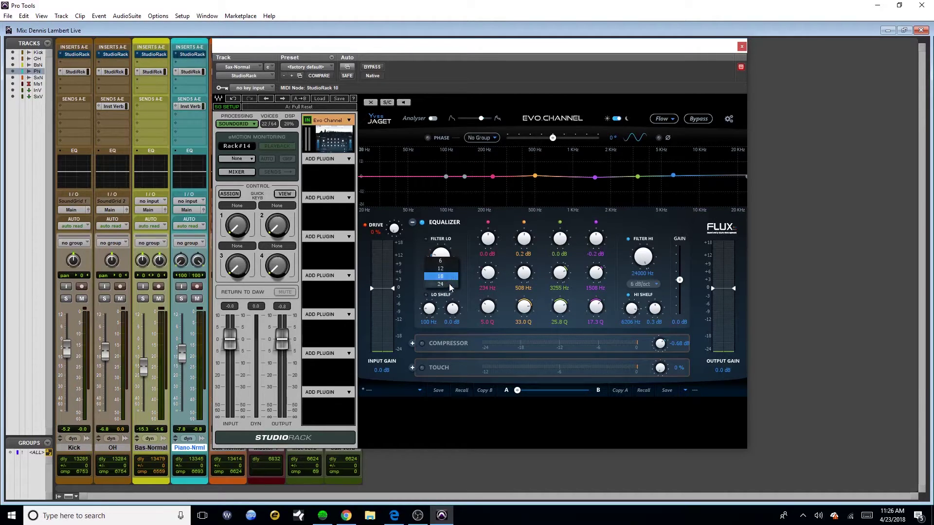
{"action": "left_click", "coordinate": [448, 279]}
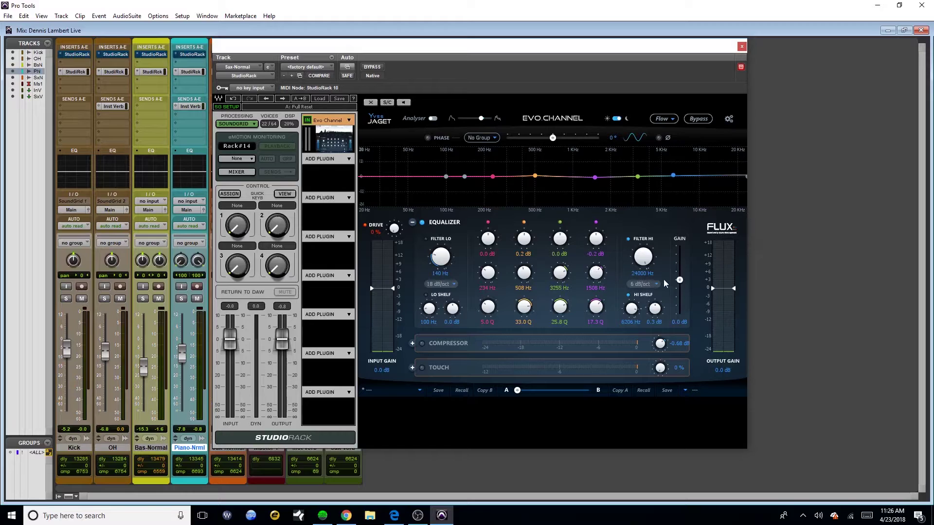
Step: Try the equalizer's gain fader and reset it to 0 dB
{"action": "left_click", "coordinate": [679, 281]}
{"action": "left_click_drag", "start_coordinate": [680, 284], "coordinate": [679, 280]}
{"action": "left_click", "coordinate": [679, 323]}
{"action": "type", "text": "0"}
{"action": "key", "text": "Return"}
Step: Expand the Compressor section and try its modes, including Vocal, before returning to the start mode
{"action": "left_click", "coordinate": [412, 343]}
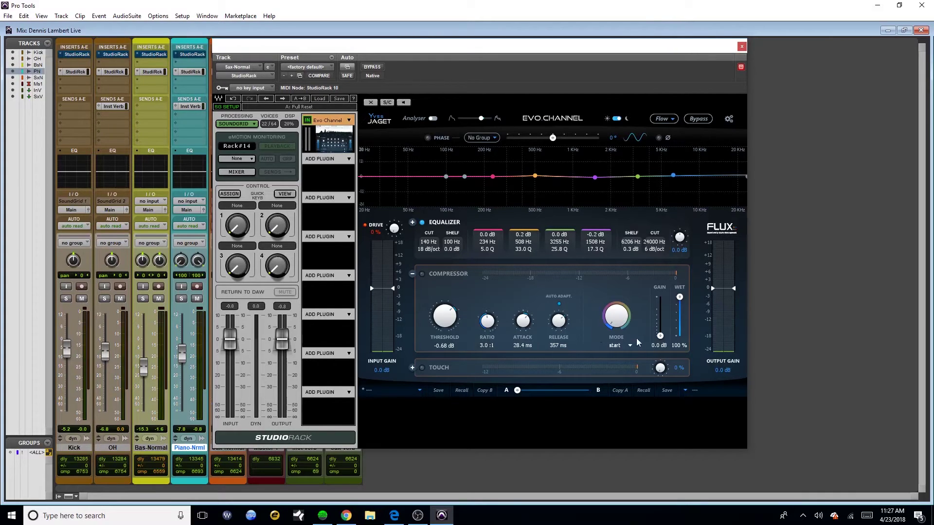
{"action": "left_click", "coordinate": [615, 322]}
{"action": "left_click", "coordinate": [616, 319]}
{"action": "left_click", "coordinate": [620, 302]}
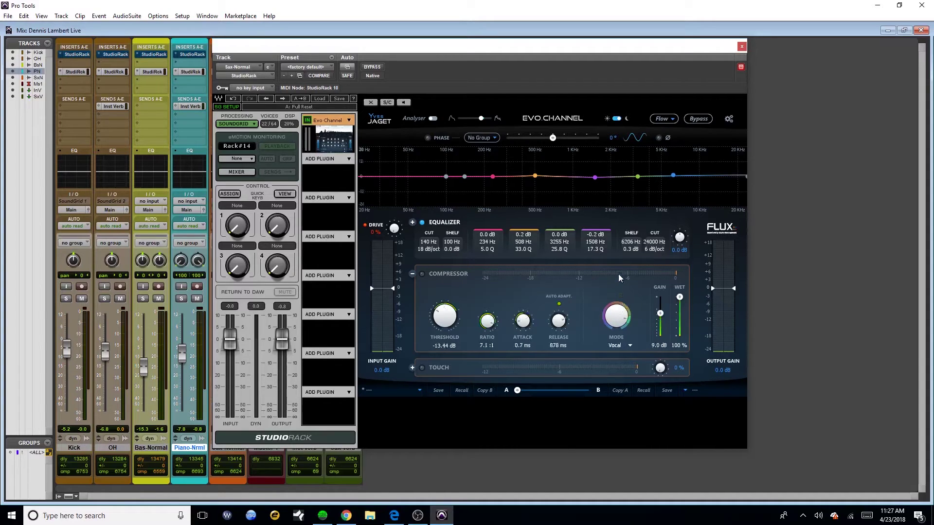
{"action": "left_click", "coordinate": [621, 318]}
{"action": "left_click", "coordinate": [623, 322]}
{"action": "left_click", "coordinate": [614, 329]}
{"action": "left_click", "coordinate": [614, 334]}
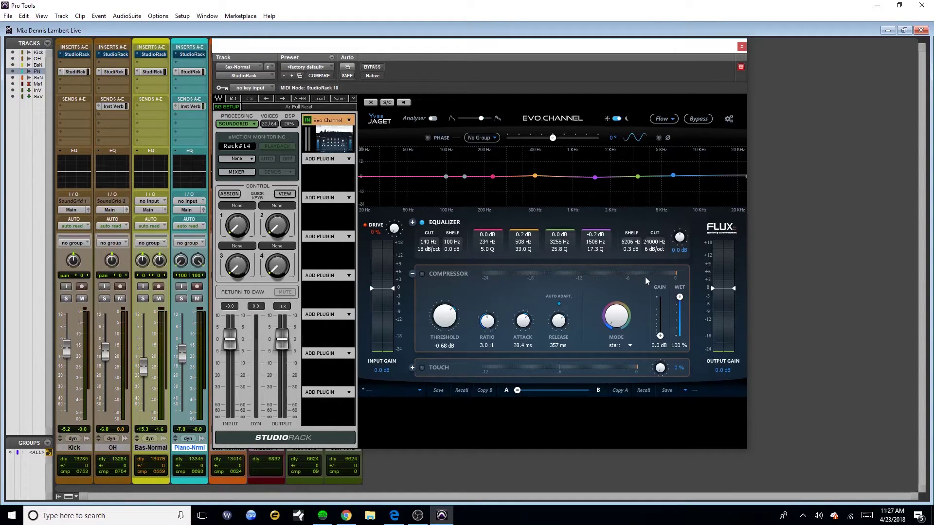
Step: Try the compressor's gain and wet faders, leaving them at 0.0 dB and 100 %, and collapse the section
{"action": "left_click_drag", "start_coordinate": [660, 336], "coordinate": [661, 336]}
{"action": "mouse_move", "coordinate": [680, 297]}
{"action": "left_mouse_down"}
{"action": "mouse_move", "coordinate": [683, 336]}
{"action": "mouse_move", "coordinate": [680, 294]}
{"action": "left_mouse_up"}
{"action": "left_click", "coordinate": [412, 274]}
Step: Expand the Touch section, switch it on and lower the plug-in window slightly
{"action": "left_click", "coordinate": [412, 367]}
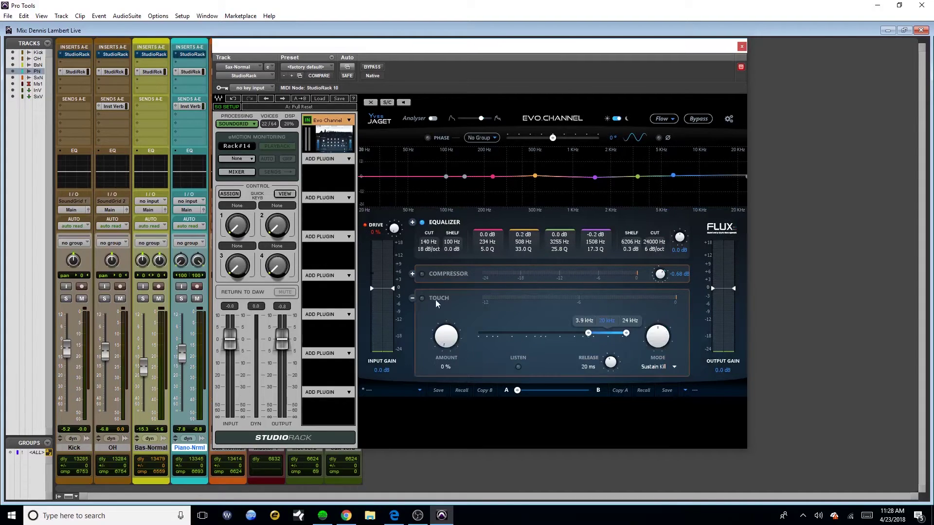
{"action": "left_click", "coordinate": [421, 299]}
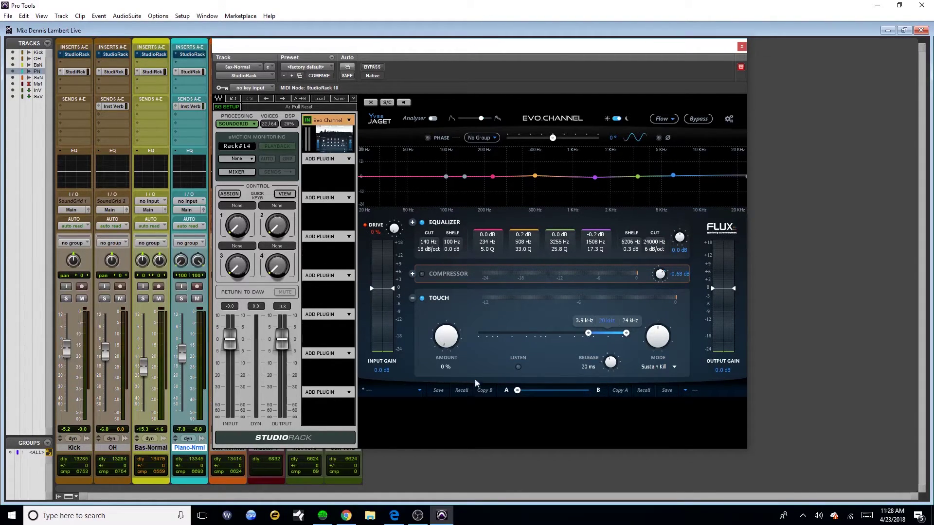
{"action": "left_click_drag", "start_coordinate": [498, 51], "coordinate": [493, 66]}
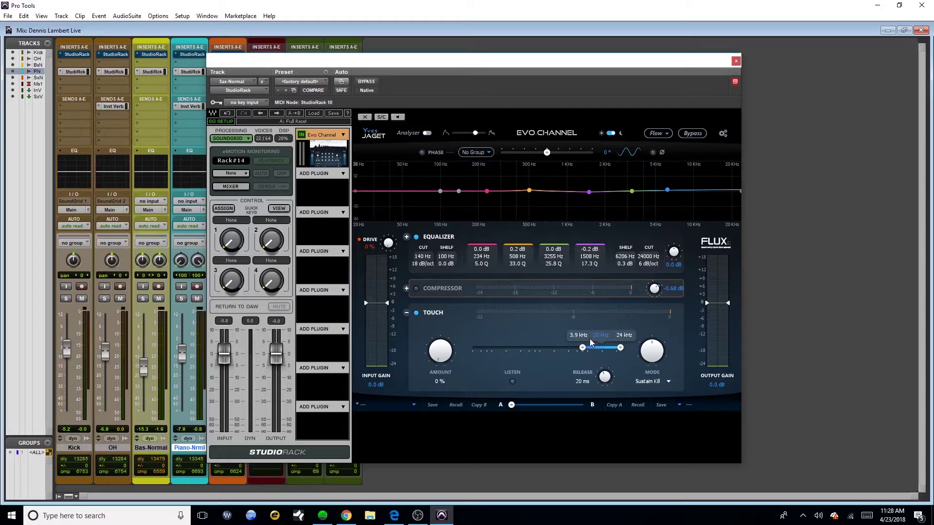
Step: Look through the Touch modes, trying the de-esser ones and leaving DeEsser 2 selected, and collapse the section
{"action": "left_click", "coordinate": [665, 382]}
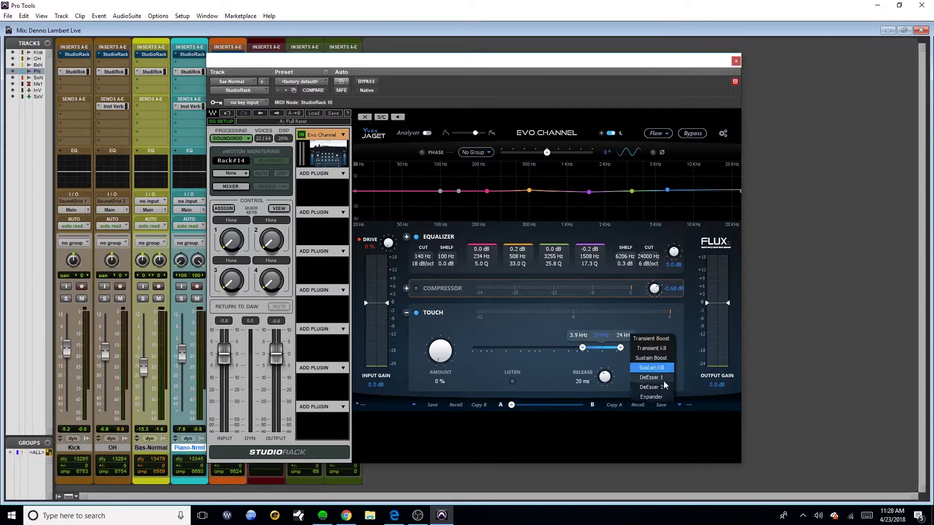
{"action": "left_click", "coordinate": [661, 381]}
{"action": "left_click", "coordinate": [660, 376]}
{"action": "left_click", "coordinate": [661, 388]}
{"action": "left_click", "coordinate": [662, 389]}
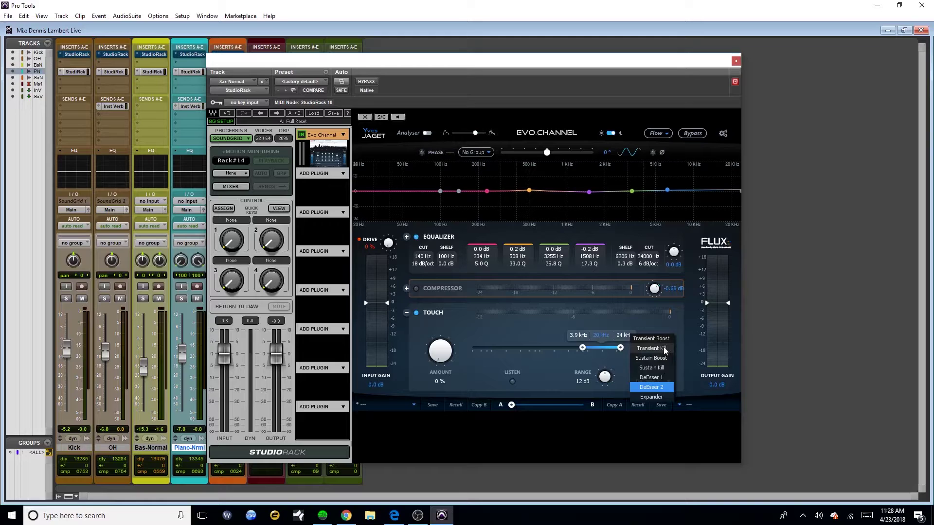
{"action": "left_click", "coordinate": [532, 379]}
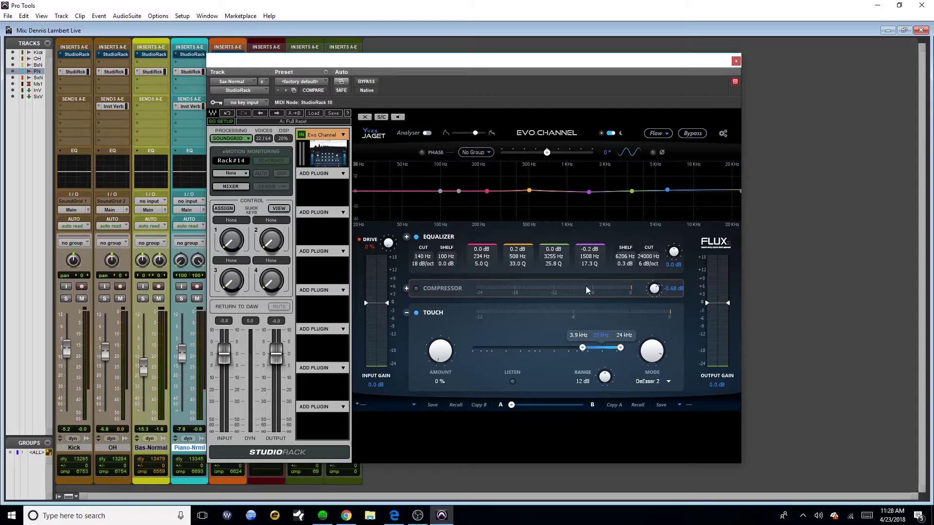
{"action": "left_click", "coordinate": [457, 314]}
Step: Browse slot A's factory presets in the Preset Manager and filter them by "acoustic"
{"action": "left_click", "coordinate": [413, 404]}
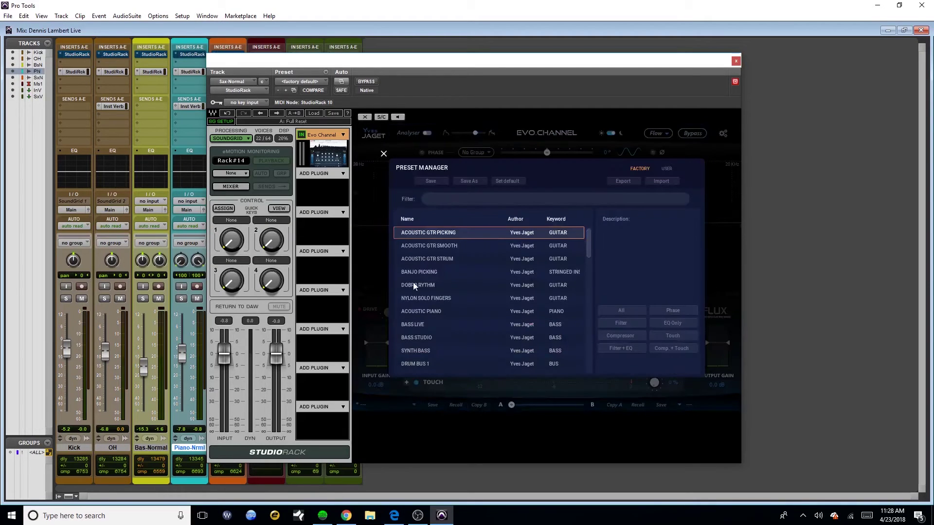
{"action": "scroll", "coordinate": [457, 268], "scroll_direction": "down", "scroll_amount": 10}
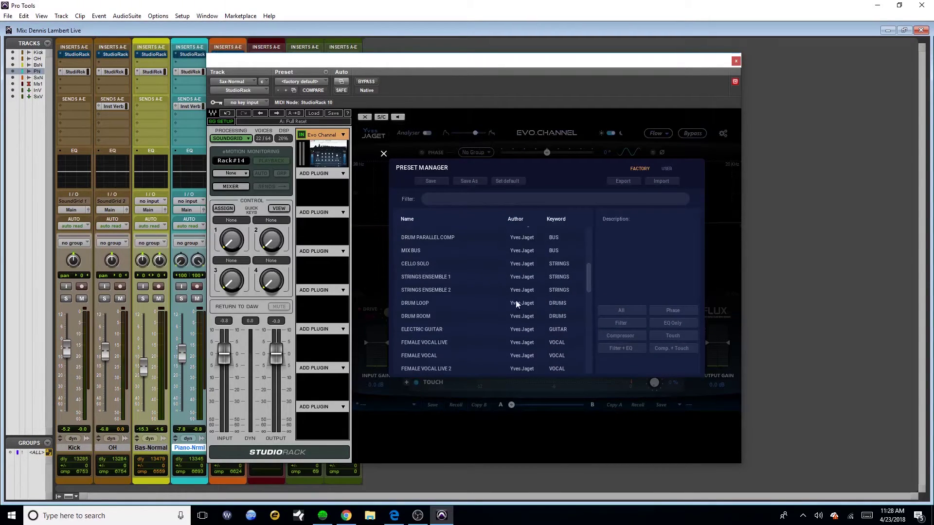
{"action": "left_click", "coordinate": [495, 199]}
{"action": "type", "text": "acoustic"}
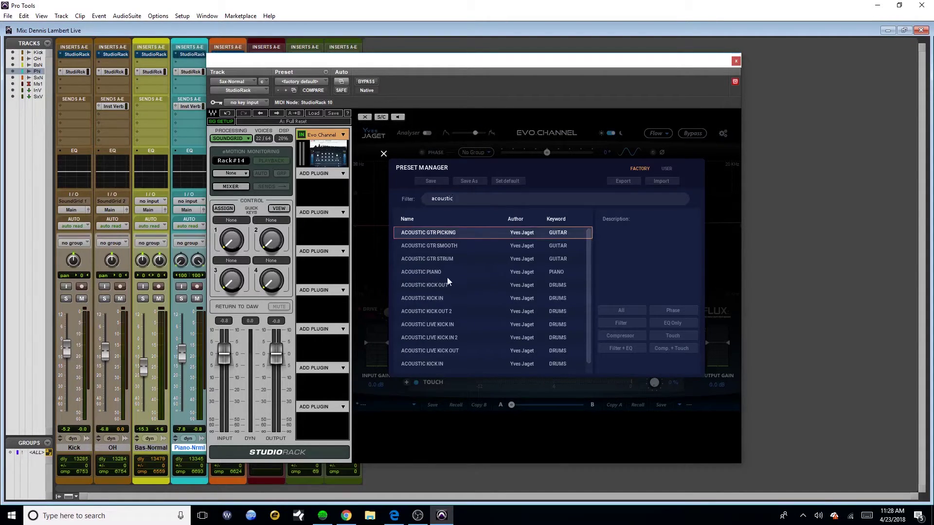
{"action": "scroll", "coordinate": [457, 294], "scroll_direction": "down", "scroll_amount": 1}
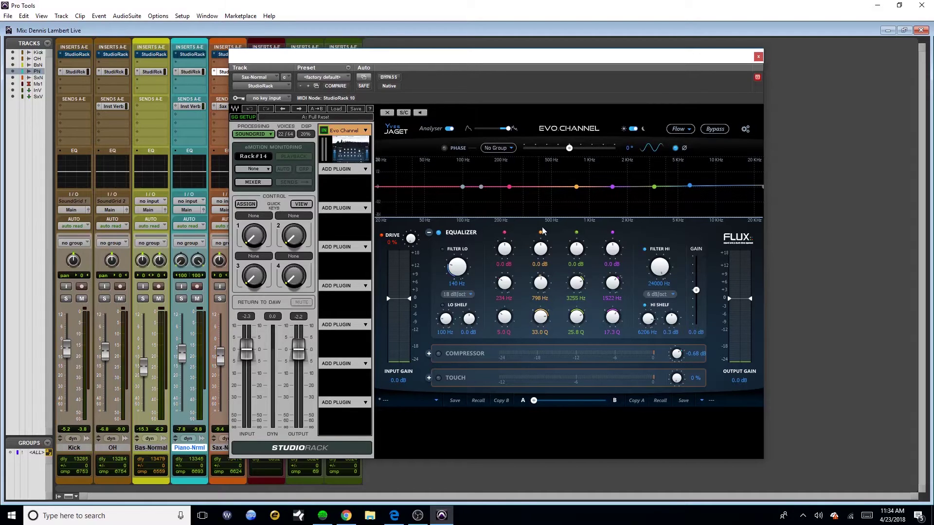
Step: Lower the orange equalizer band to about -2.9 dB at 508 Hz, keeping the morph slider at A
{"action": "left_click_drag", "start_coordinate": [576, 189], "coordinate": [552, 204]}
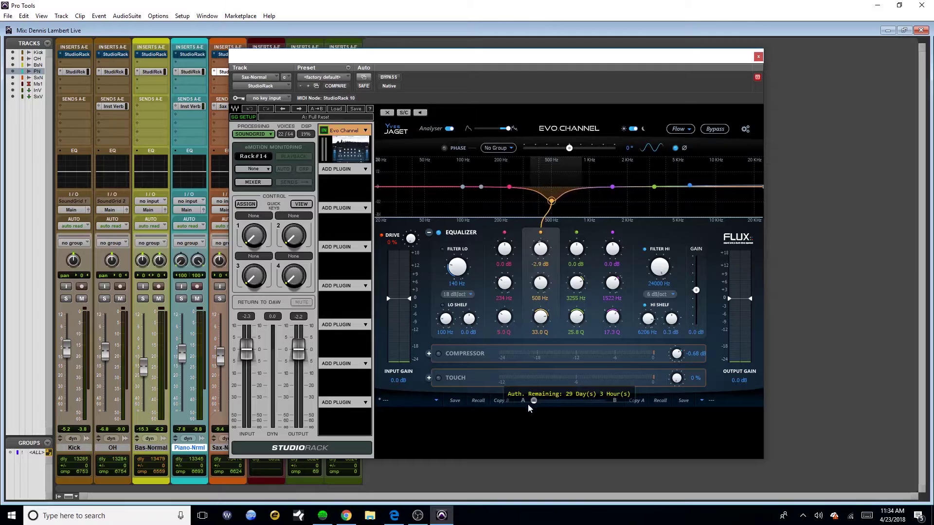
{"action": "mouse_move", "coordinate": [533, 400]}
{"action": "left_mouse_down"}
{"action": "mouse_move", "coordinate": [574, 402]}
{"action": "mouse_move", "coordinate": [533, 402]}
{"action": "left_mouse_up"}
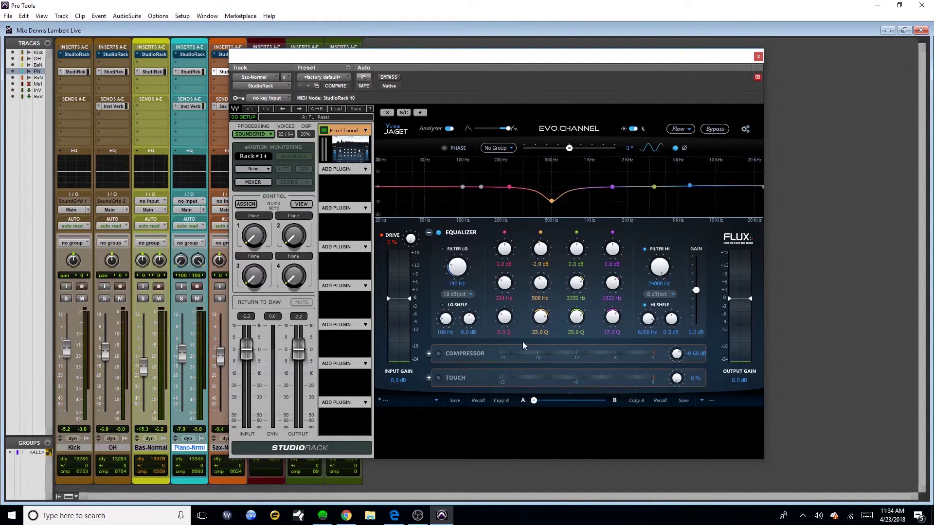
Step: Browse slot B's factory presets in the Preset Manager and close it without loading any
{"action": "left_click", "coordinate": [705, 400]}
{"action": "scroll", "coordinate": [510, 277], "scroll_direction": "down", "scroll_amount": 10}
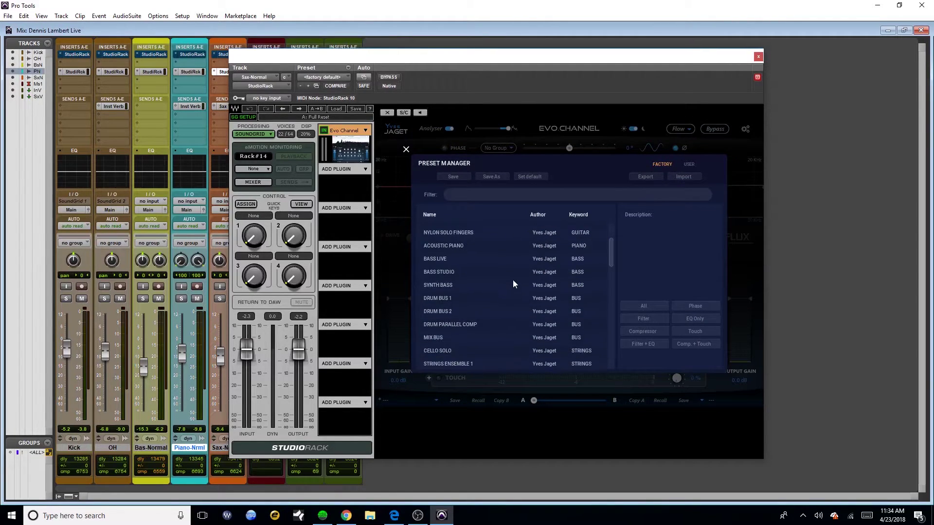
{"action": "scroll", "coordinate": [483, 284], "scroll_direction": "down", "scroll_amount": 4}
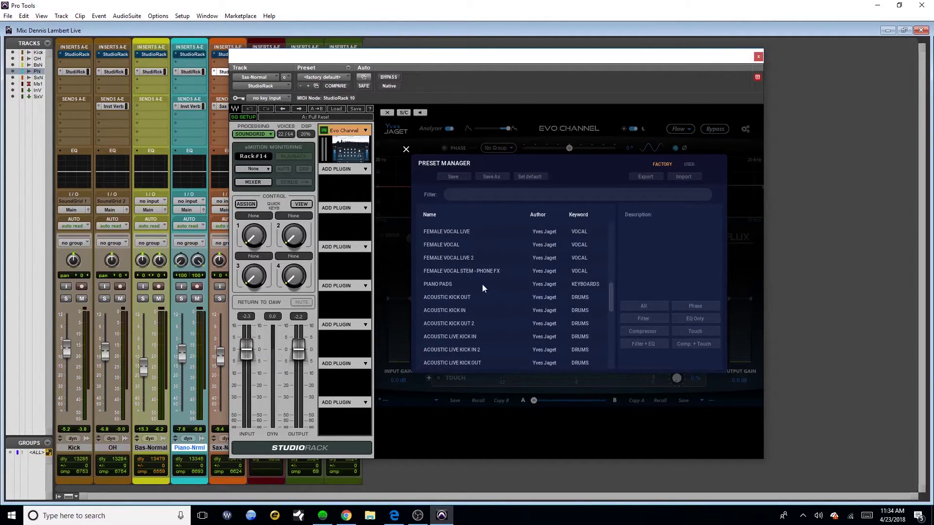
{"action": "scroll", "coordinate": [483, 284], "scroll_direction": "up", "scroll_amount": 3}
{"action": "left_click", "coordinate": [407, 150]}
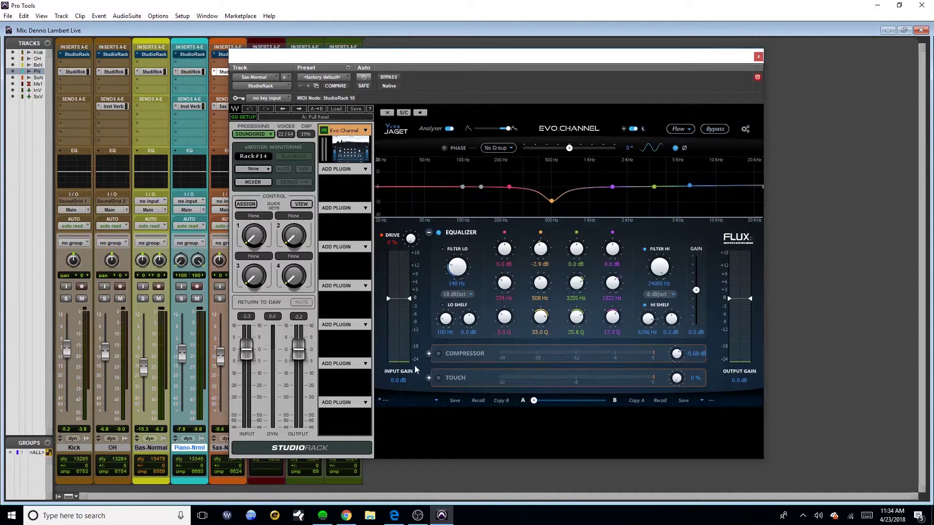
{"action": "left_click", "coordinate": [714, 400]}
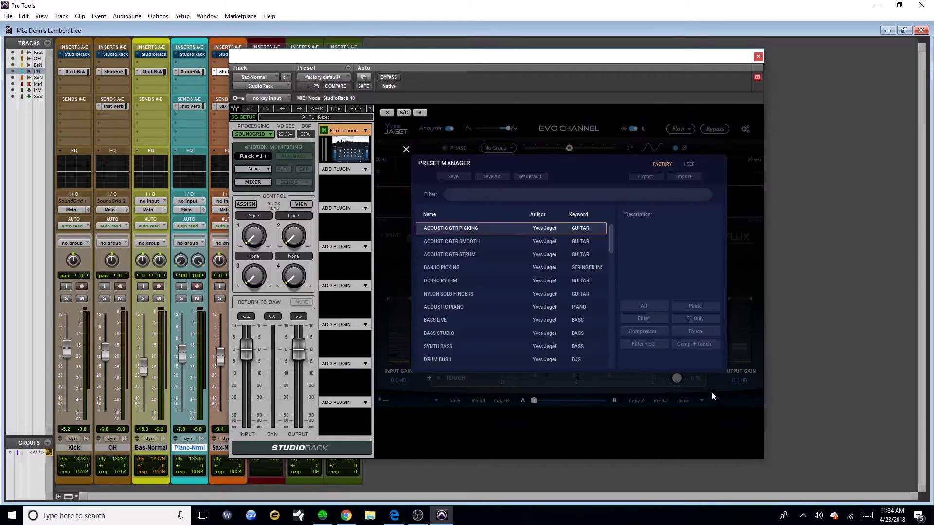
{"action": "left_click", "coordinate": [406, 150]}
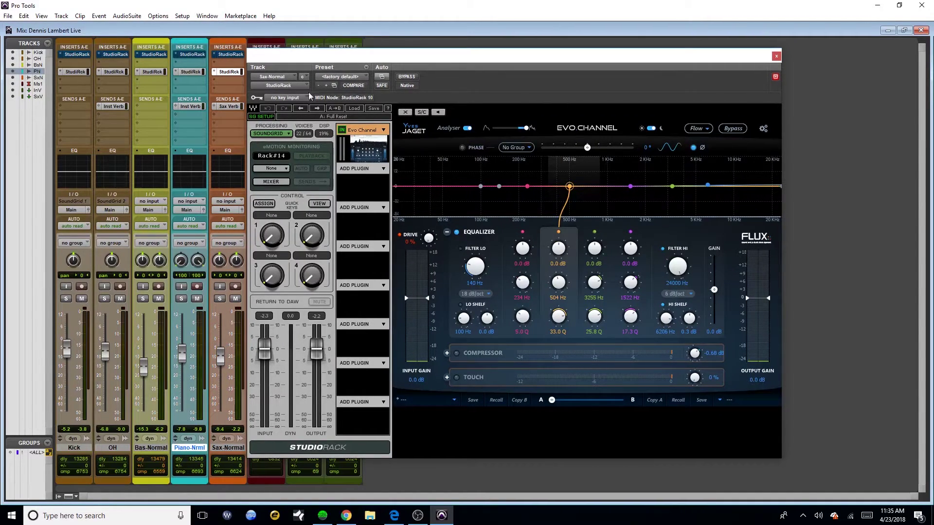
Step: Check the Evo Channel and rack latency in StudioRack, and shift the plug-in window to uncover the mixer channels
{"action": "left_click", "coordinate": [384, 131]}
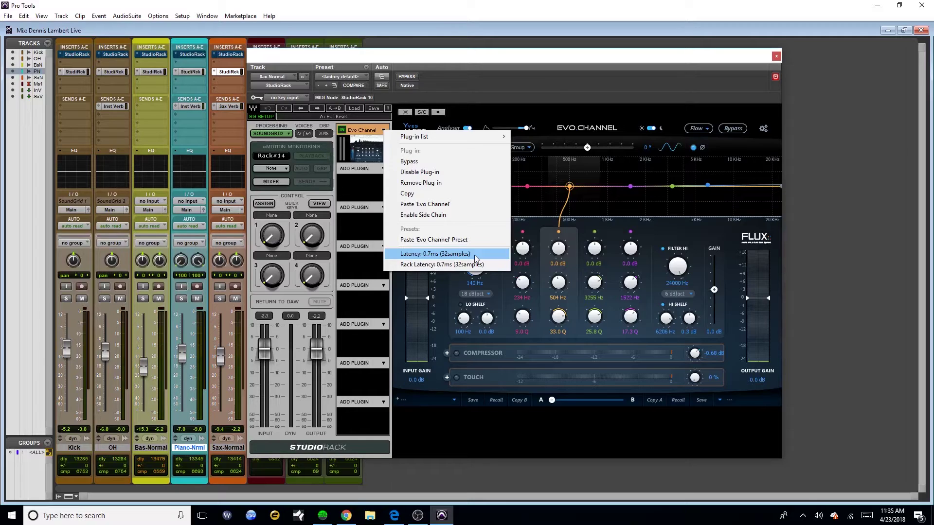
{"action": "left_click", "coordinate": [571, 61]}
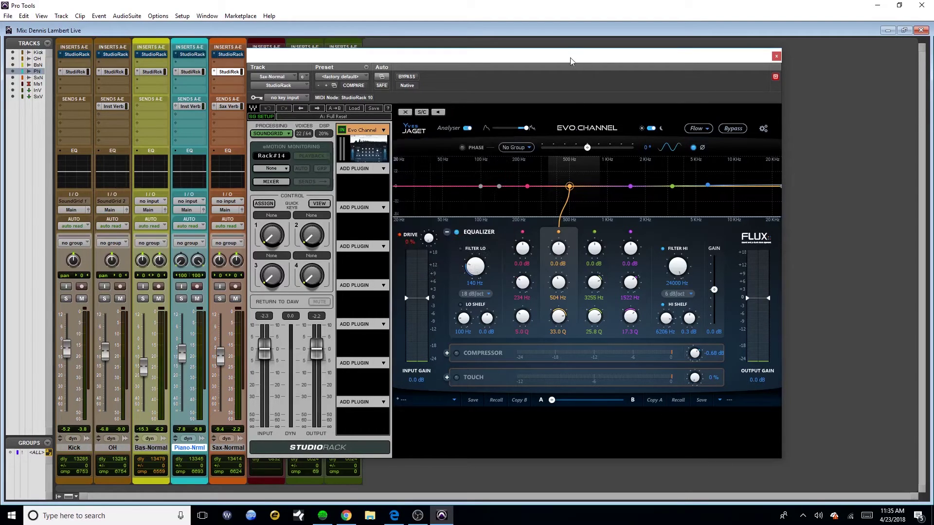
{"action": "left_click_drag", "start_coordinate": [570, 58], "coordinate": [570, 56]}
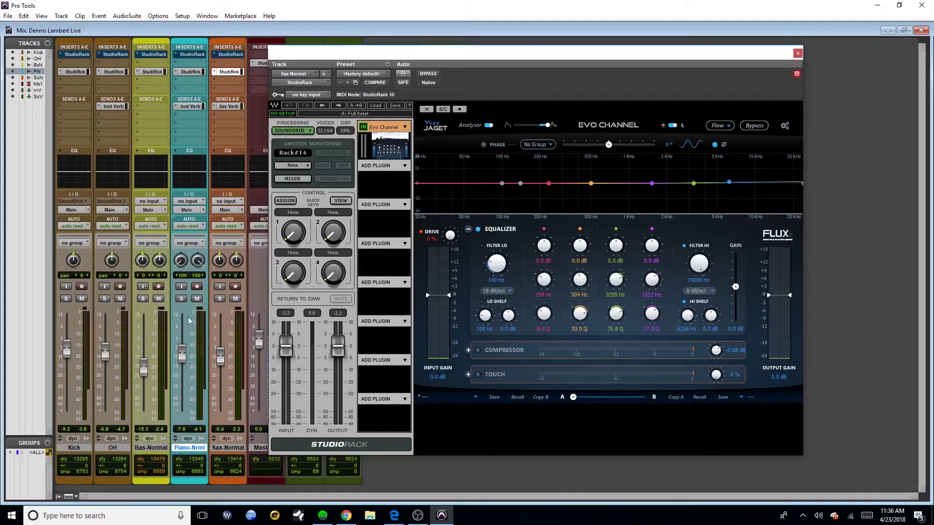
{"action": "left_click_drag", "start_coordinate": [534, 60], "coordinate": [539, 56]}
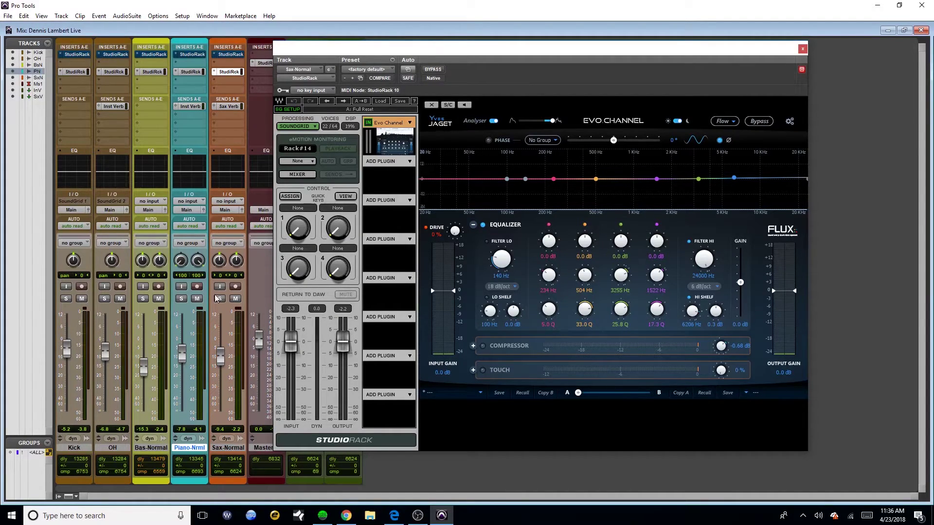
Step: Select the Bas-Normal track, switch the selection to Sax-Normal, and reposition the plug-in window
{"action": "left_click", "coordinate": [145, 449]}
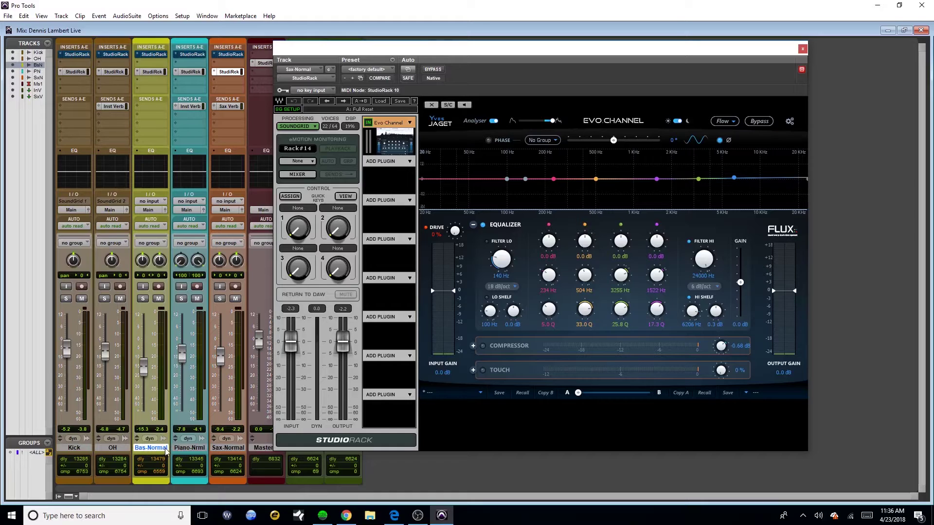
{"action": "left_click", "coordinate": [222, 448]}
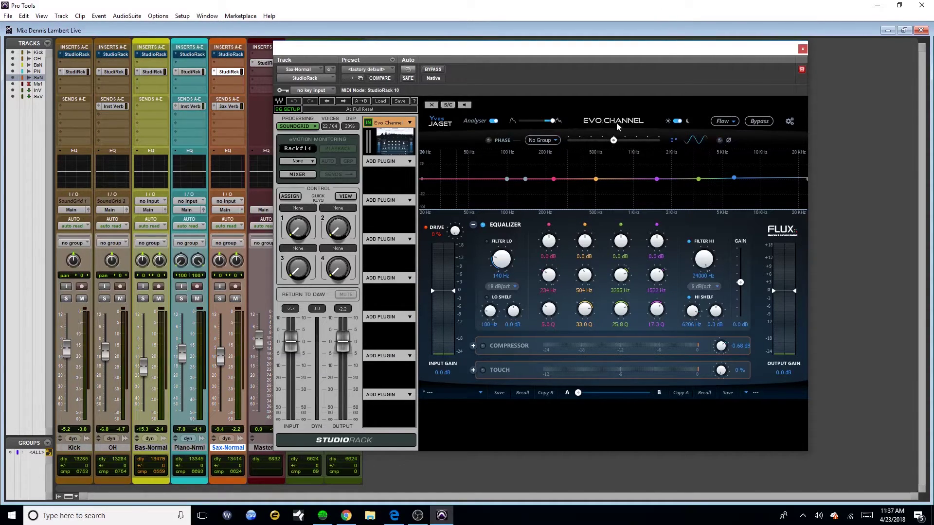
{"action": "left_click_drag", "start_coordinate": [653, 49], "coordinate": [620, 50]}
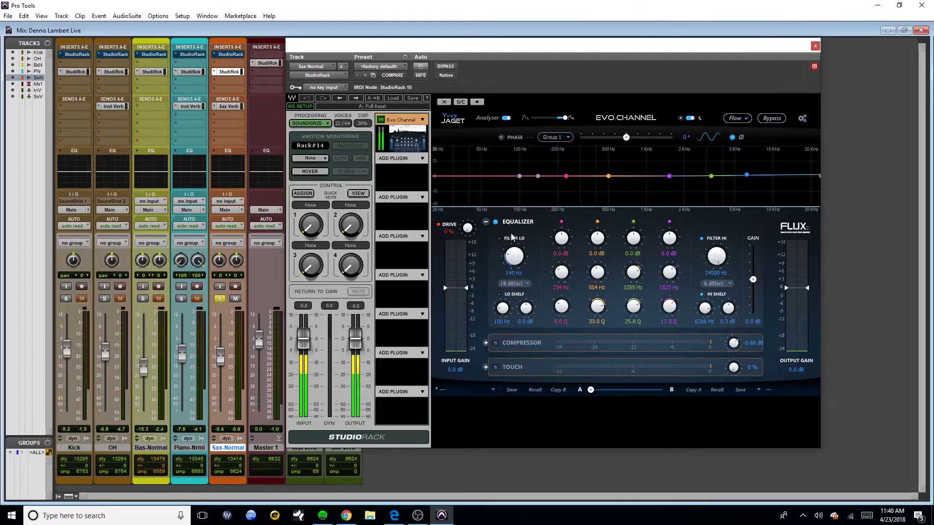
Step: Sweep the low filter up to about 253 Hz and bring it back to 131 Hz, auditioning it with playback
{"action": "key", "text": "space"}
{"action": "left_click_drag", "start_coordinate": [504, 248], "coordinate": [526, 250]}
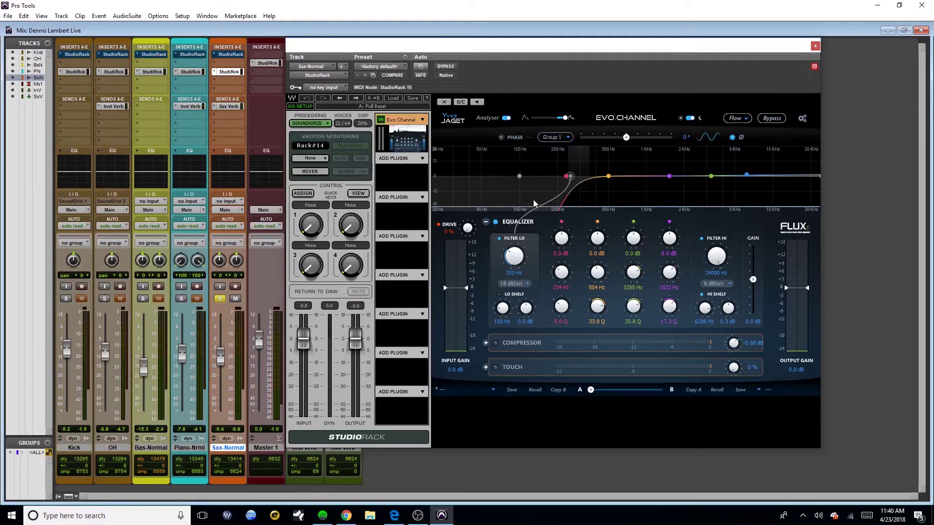
{"action": "key", "text": "space"}
{"action": "mouse_move", "coordinate": [515, 258]}
{"action": "left_mouse_down"}
{"action": "mouse_move", "coordinate": [517, 288]}
{"action": "mouse_move", "coordinate": [520, 271]}
{"action": "left_mouse_up"}
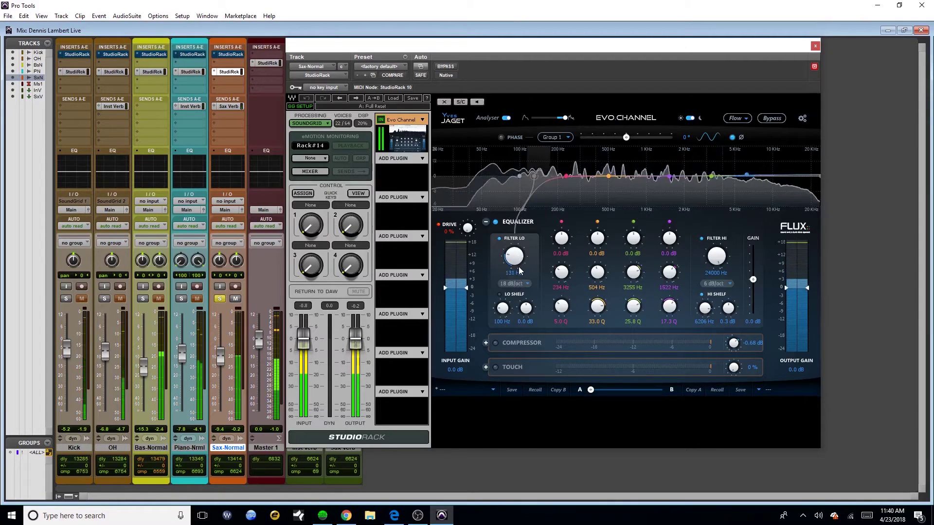
{"action": "key", "text": "space"}
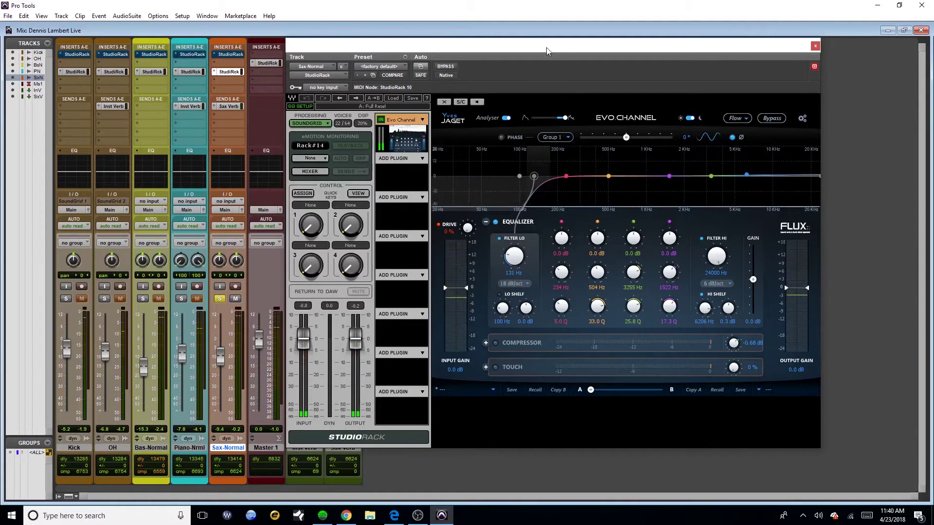
Step: Audition the sax and cut the orange band about 2.7 dB at 887 Hz and the purple band about 1.3 dB at 1753 Hz
{"action": "left_click_drag", "start_coordinate": [547, 51], "coordinate": [538, 47]}
{"action": "key", "text": "space"}
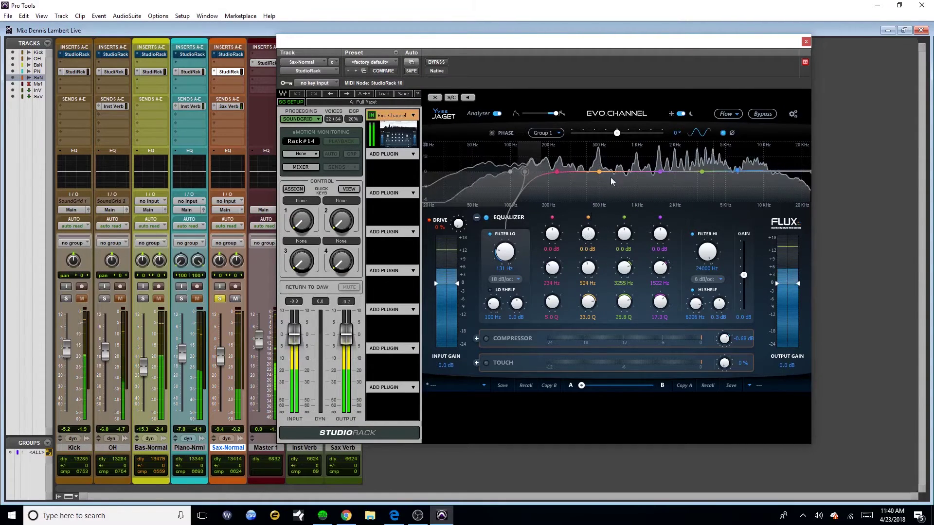
{"action": "key", "text": "space"}
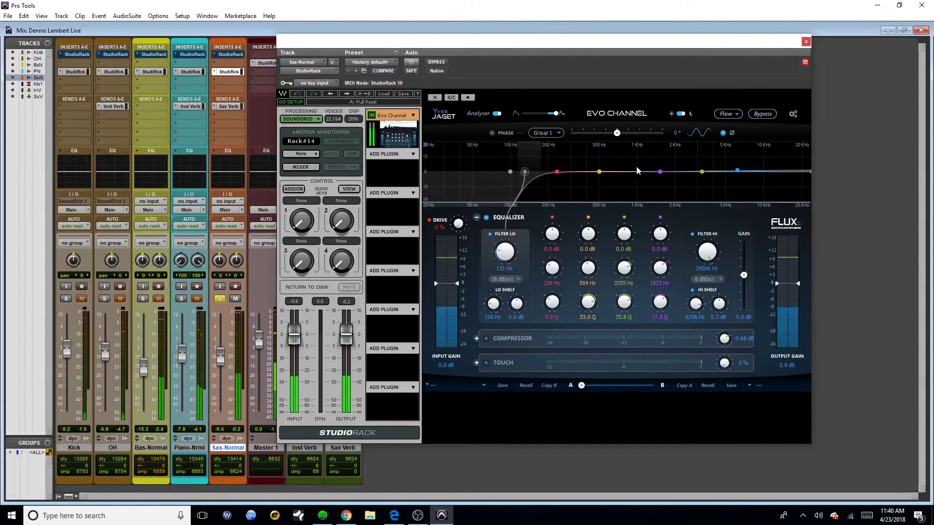
{"action": "left_click_drag", "start_coordinate": [599, 172], "coordinate": [666, 179]}
{"action": "key", "text": "space"}
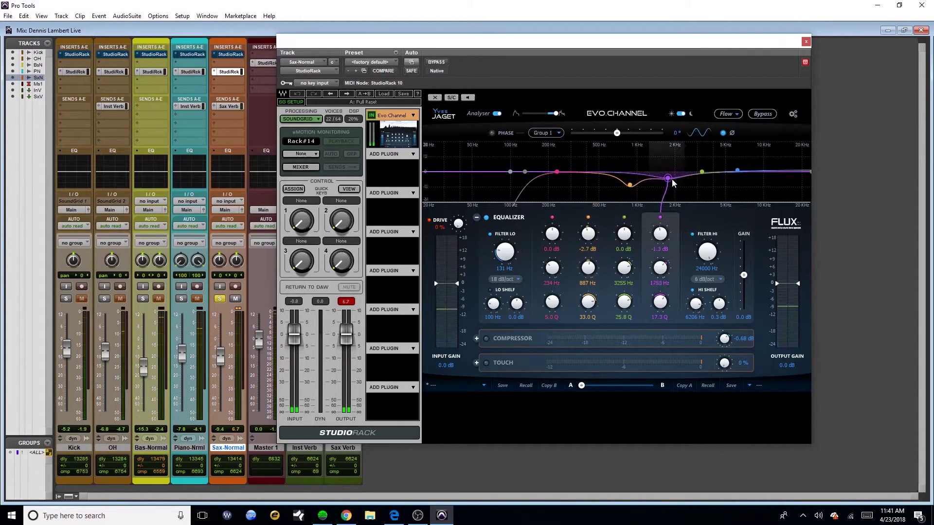
Step: Shift the purple band to about 1932 Hz, cut the green band about 1.6 dB at 3716 Hz, and compare with the equalizer bypassed
{"action": "left_click_drag", "start_coordinate": [669, 187], "coordinate": [711, 177]}
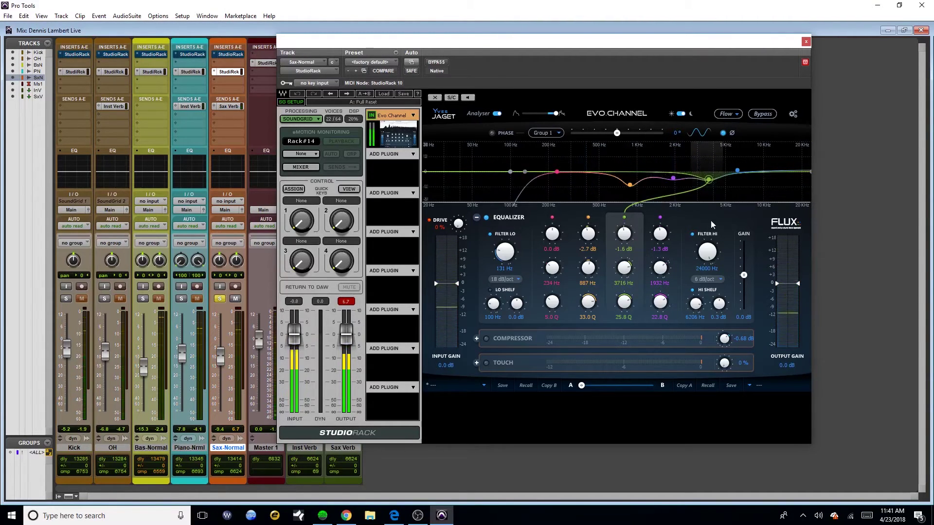
{"action": "left_click", "coordinate": [486, 217]}
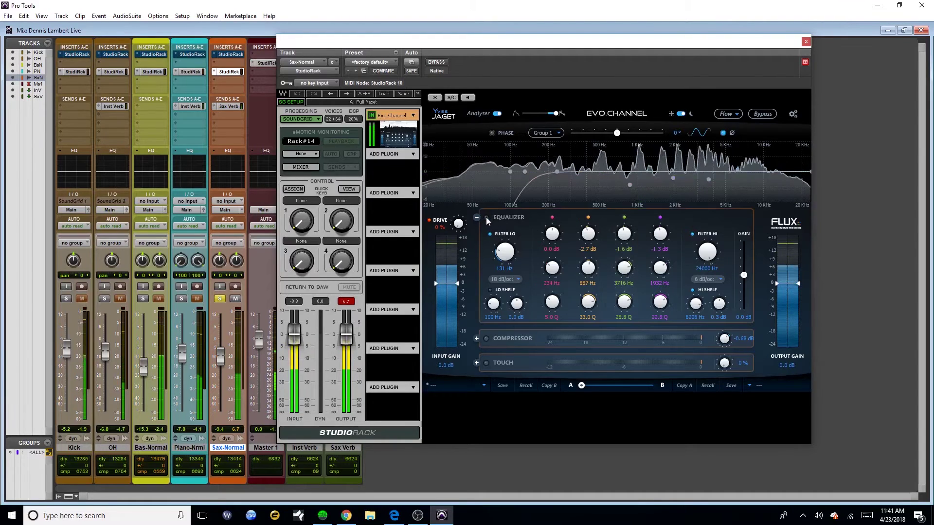
{"action": "left_click", "coordinate": [486, 217]}
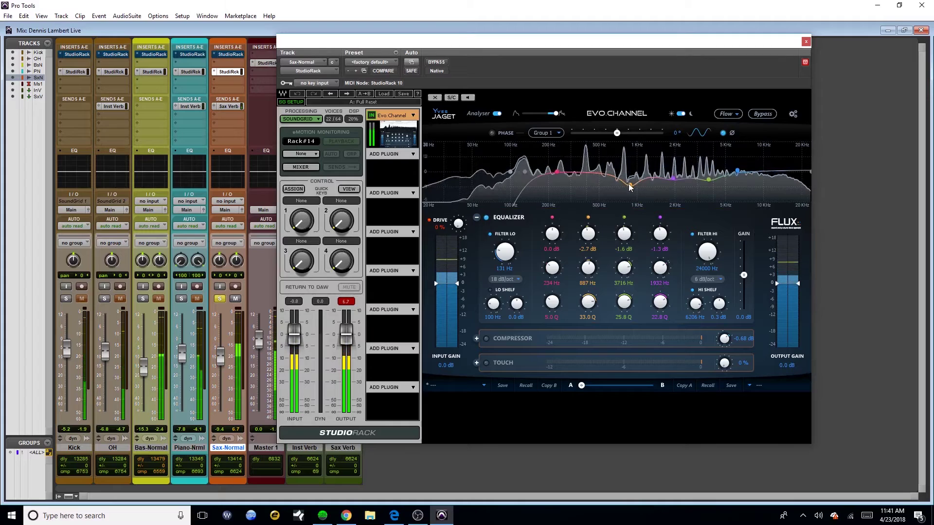
Step: Ease the orange band to about -1.9 dB at 849 Hz and raise the high shelf to about 1.3 dB
{"action": "left_click_drag", "start_coordinate": [630, 187], "coordinate": [627, 181]}
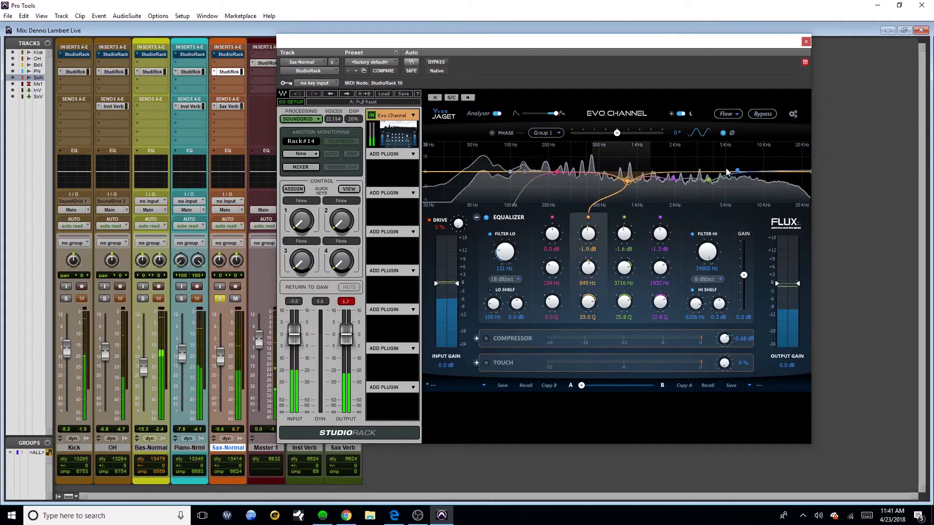
{"action": "left_click_drag", "start_coordinate": [719, 305], "coordinate": [728, 300]}
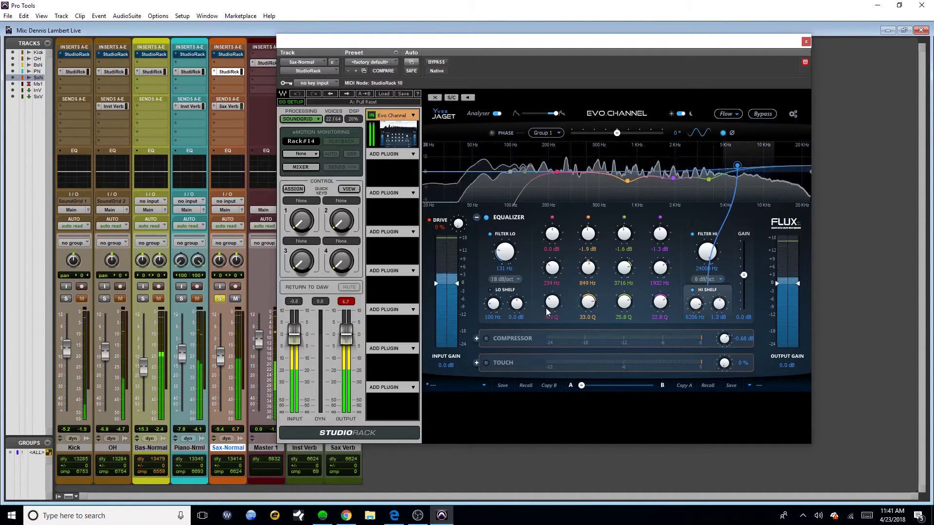
Step: Boost the red band to about 1.2 dB and move it to about 336 Hz while auditioning the sax
{"action": "key", "text": "space"}
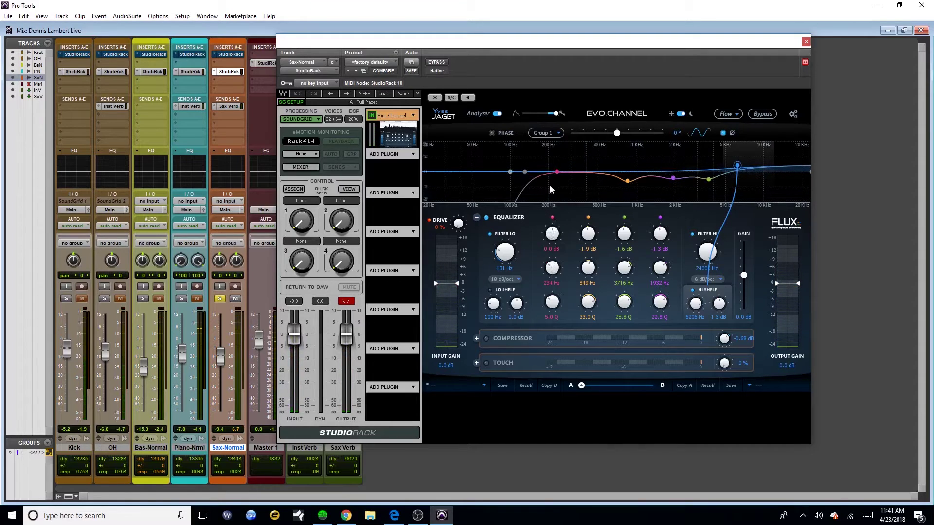
{"action": "scroll", "coordinate": [554, 223], "scroll_direction": "up", "scroll_amount": 5}
{"action": "key", "text": "space"}
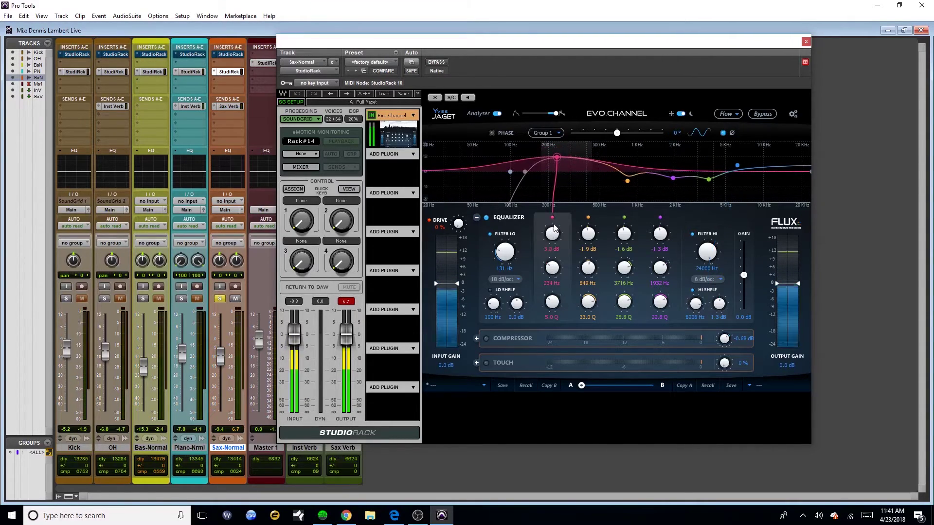
{"action": "scroll", "coordinate": [553, 231], "scroll_direction": "up", "scroll_amount": 5}
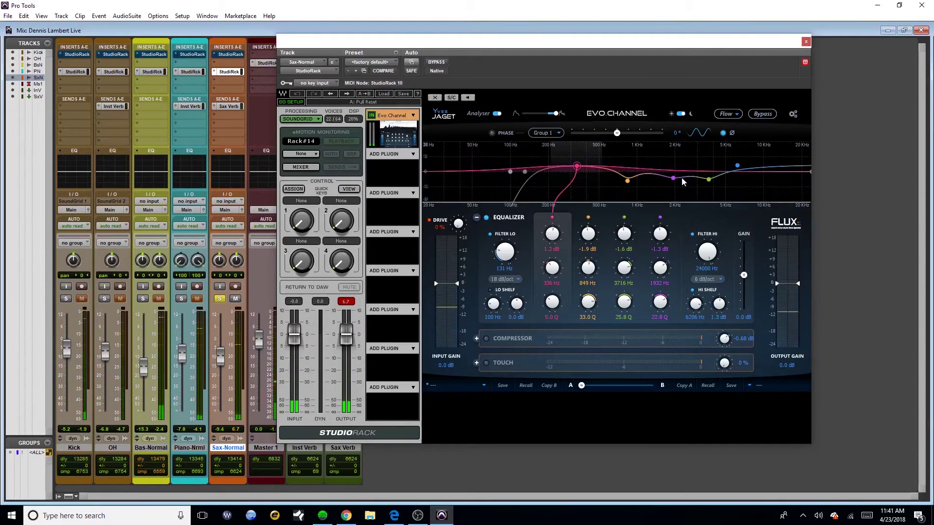
Step: Shift the green band to about 3432 Hz and sweep the purple band with a strong boost around 2.3 kHz
{"action": "left_click", "coordinate": [708, 178]}
{"action": "left_click_drag", "start_coordinate": [708, 178], "coordinate": [666, 181]}
{"action": "left_click", "coordinate": [705, 181]}
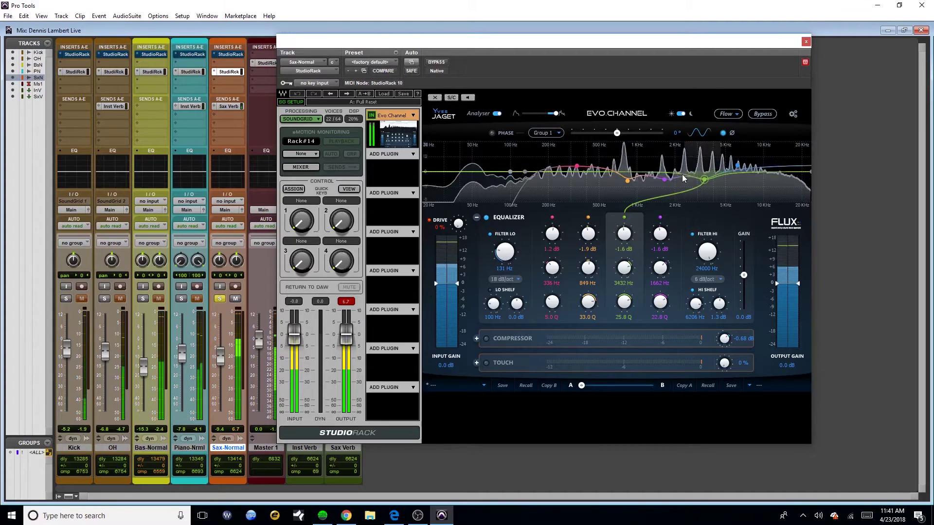
{"action": "left_click_drag", "start_coordinate": [664, 180], "coordinate": [682, 150]}
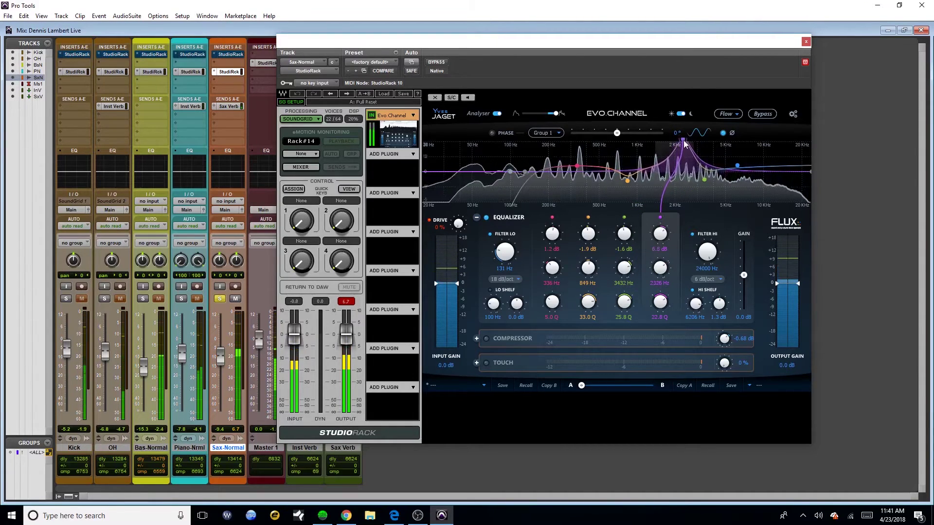
Step: Switch to the Edit window and set the playback start to 18:06.208, moving the plug-in window clear of the timeline and back
{"action": "key", "text": "ctrl+equal"}
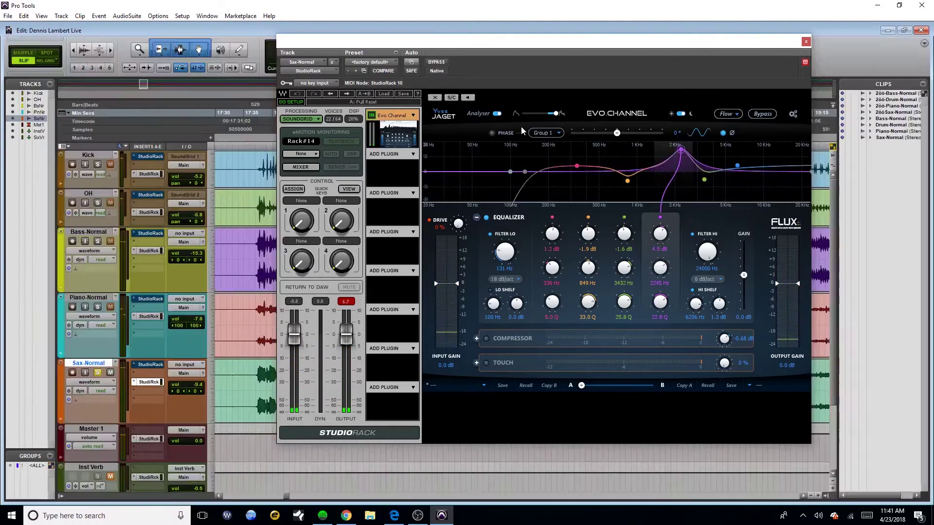
{"action": "left_click_drag", "start_coordinate": [600, 47], "coordinate": [568, 364]}
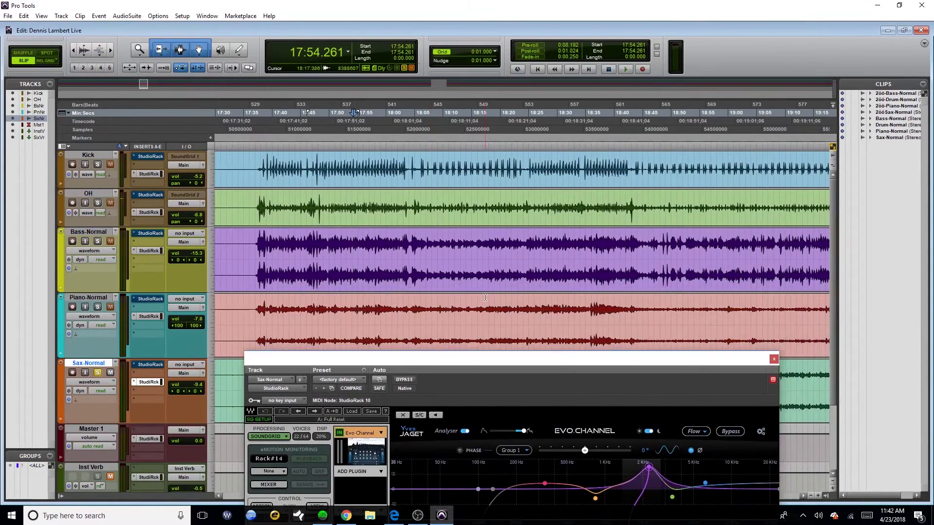
{"action": "key", "text": "space"}
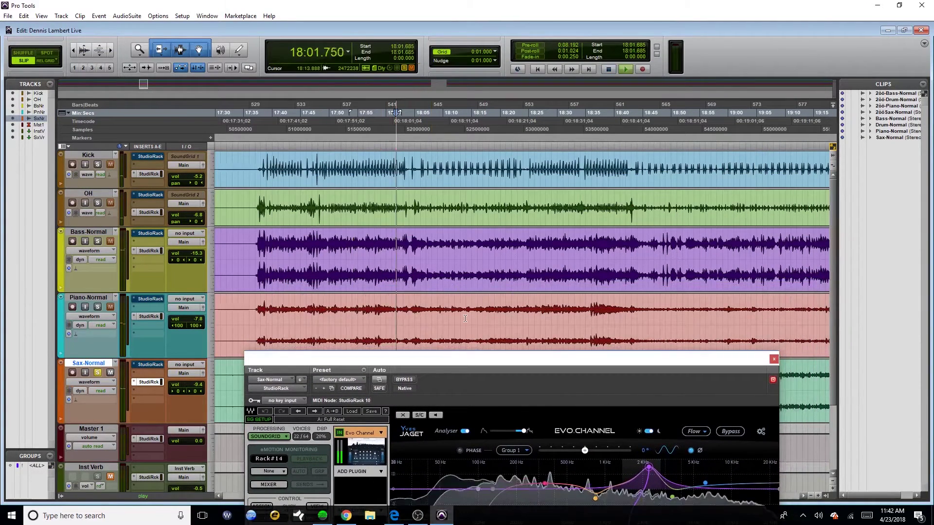
{"action": "left_click_drag", "start_coordinate": [483, 359], "coordinate": [539, 117]}
{"action": "key", "text": "space"}
Step: Cut the purple band to about -3.4 dB at 2410 Hz and the green band to about -2.2 dB at 3816 Hz during playback
{"action": "key", "text": "space"}
{"action": "left_click_drag", "start_coordinate": [667, 235], "coordinate": [676, 273]}
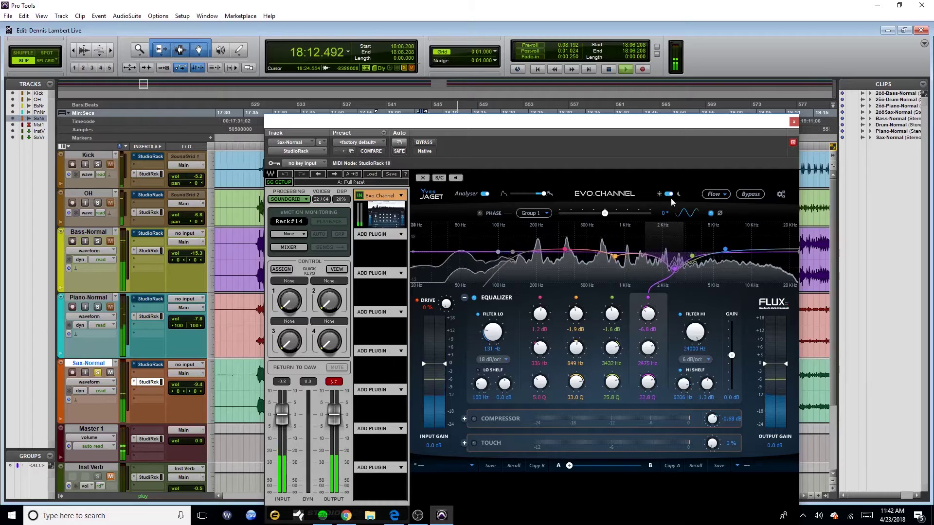
{"action": "left_click_drag", "start_coordinate": [643, 122], "coordinate": [645, 89]}
{"action": "key", "text": "space"}
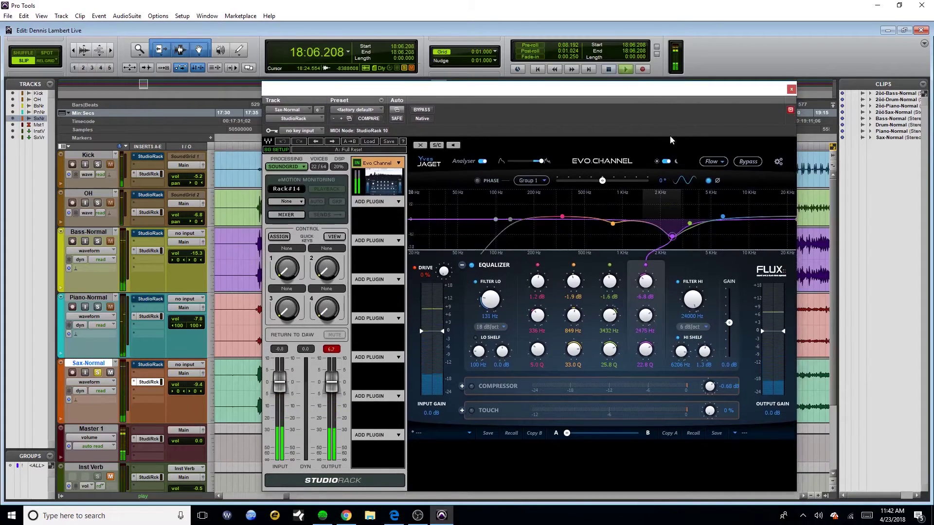
{"action": "key", "text": "space"}
{"action": "left_click_drag", "start_coordinate": [675, 241], "coordinate": [696, 229]}
{"action": "key", "text": "space"}
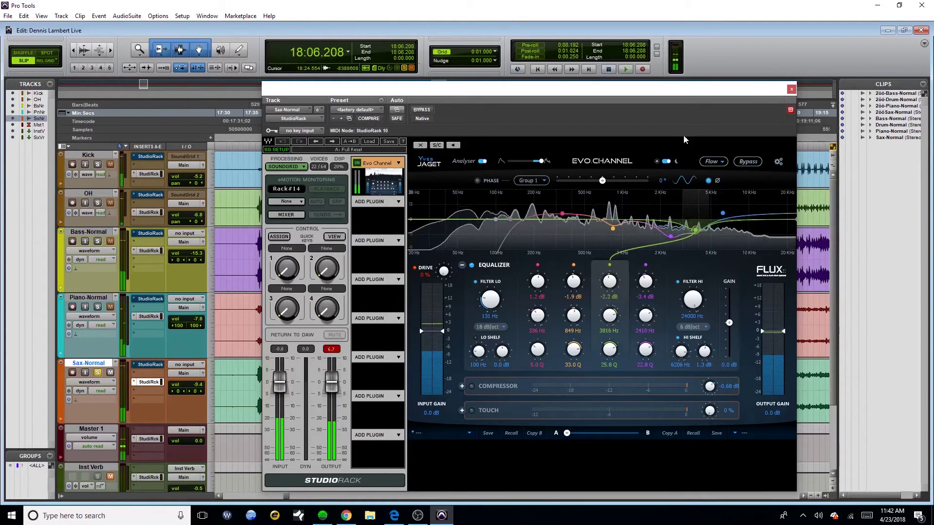
Step: Ease the purple band to about -2.2 dB at 2431 Hz, checking it with playback
{"action": "left_click_drag", "start_coordinate": [661, 89], "coordinate": [667, 78]}
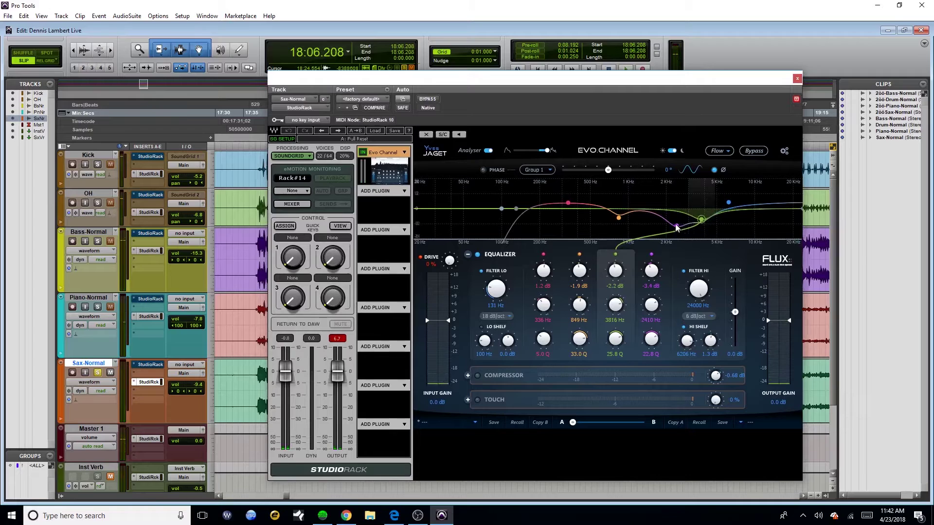
{"action": "left_click_drag", "start_coordinate": [677, 228], "coordinate": [677, 226]}
{"action": "left_click_drag", "start_coordinate": [649, 80], "coordinate": [650, 70]}
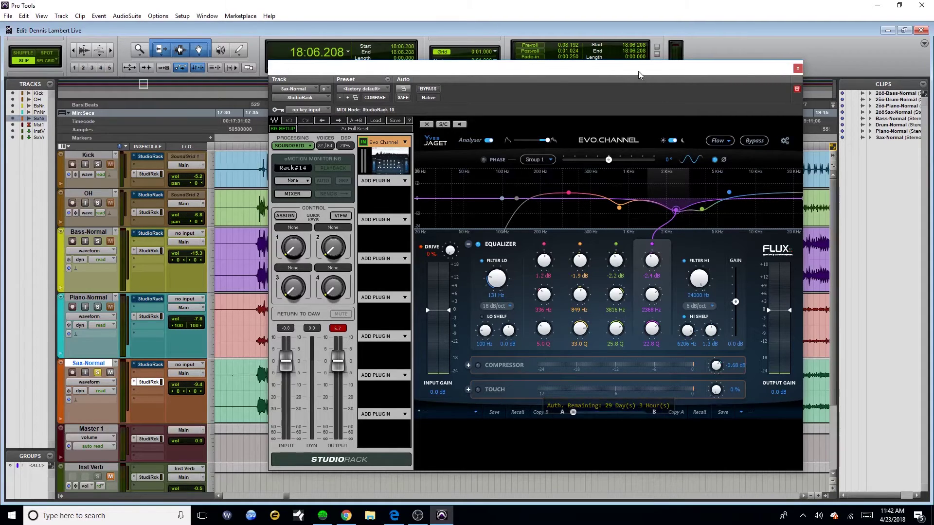
{"action": "left_click_drag", "start_coordinate": [639, 71], "coordinate": [644, 64]}
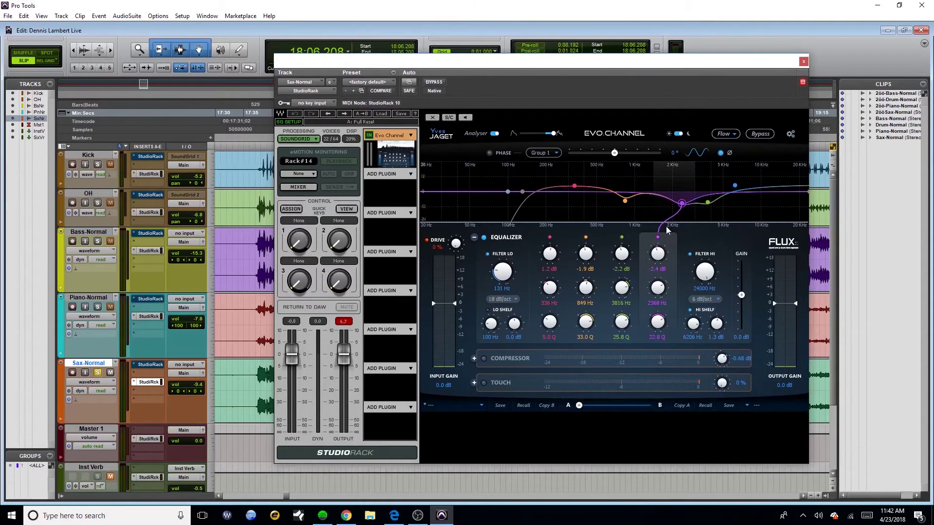
{"action": "left_click_drag", "start_coordinate": [649, 65], "coordinate": [642, 60]}
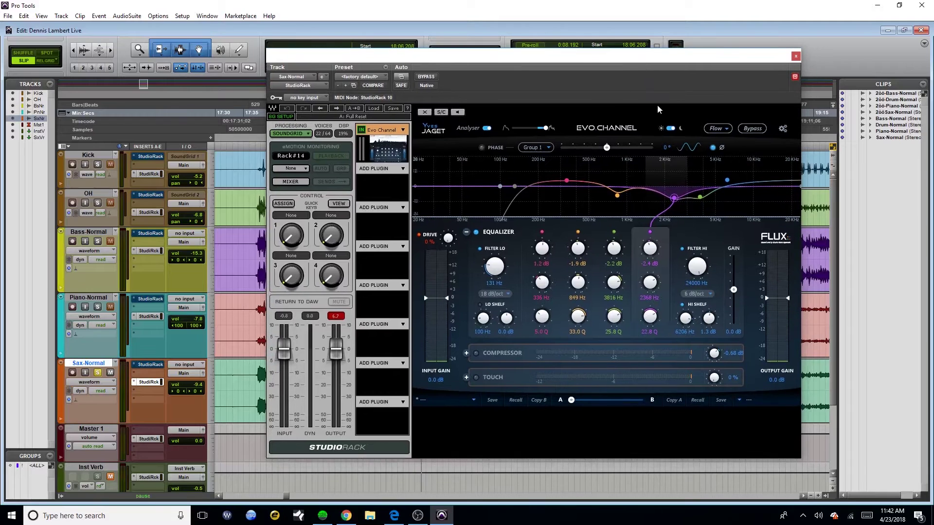
{"action": "key", "text": "space"}
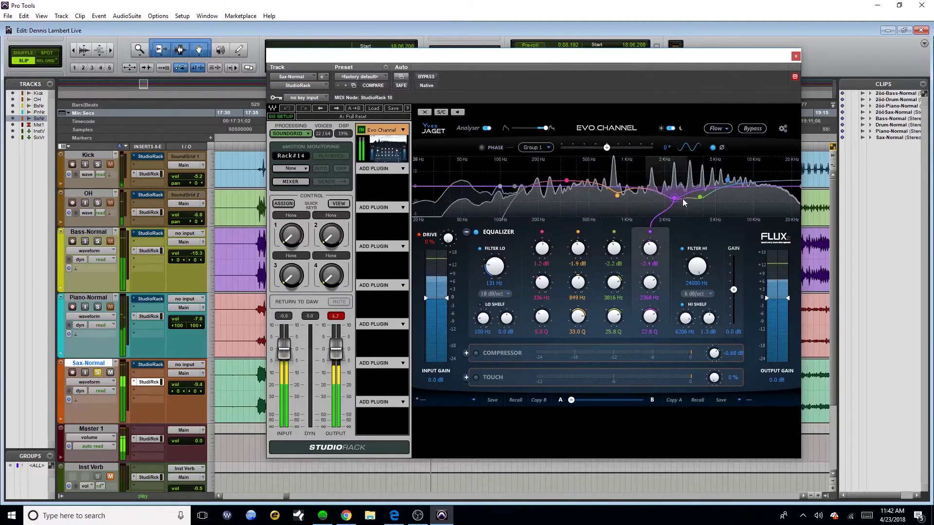
{"action": "left_click_drag", "start_coordinate": [674, 198], "coordinate": [675, 199]}
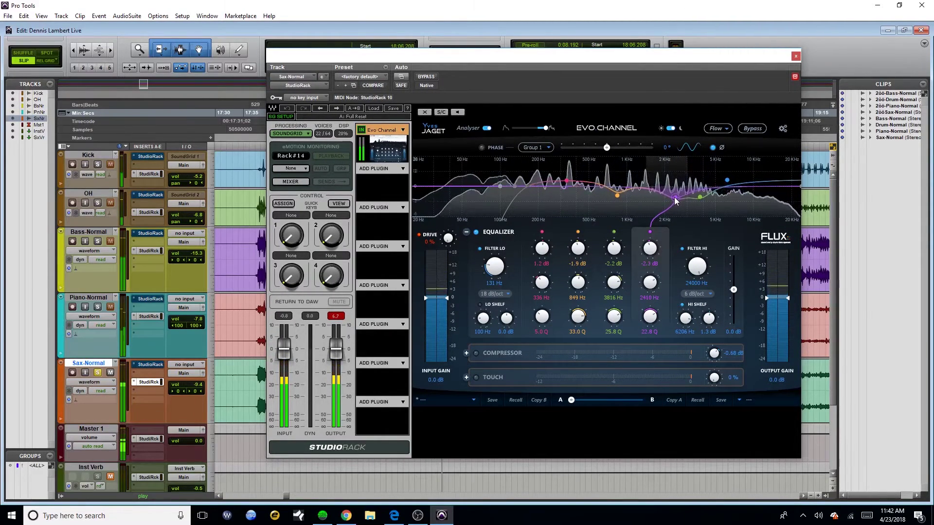
{"action": "key", "text": "space"}
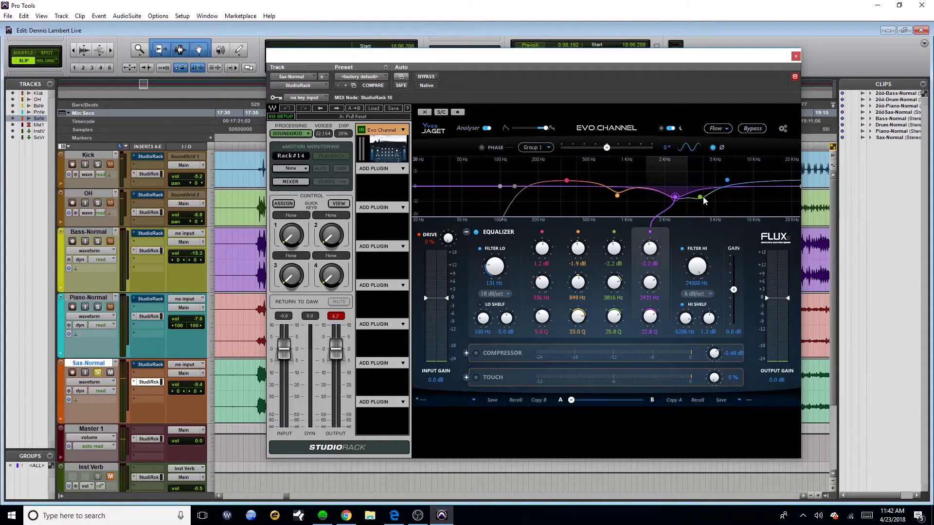
Step: Audition the sax and raise the Drive to 75%
{"action": "left_click_drag", "start_coordinate": [619, 58], "coordinate": [637, 78]}
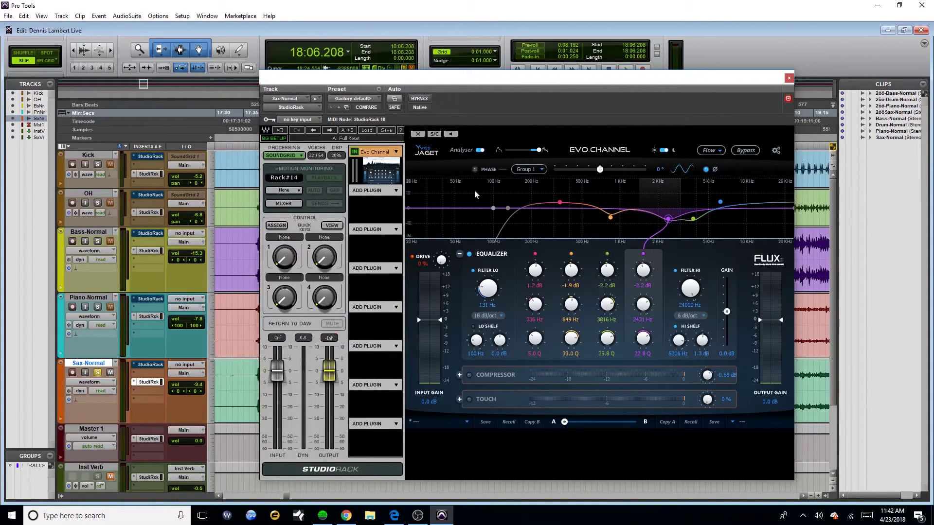
{"action": "left_click_drag", "start_coordinate": [641, 80], "coordinate": [636, 66]}
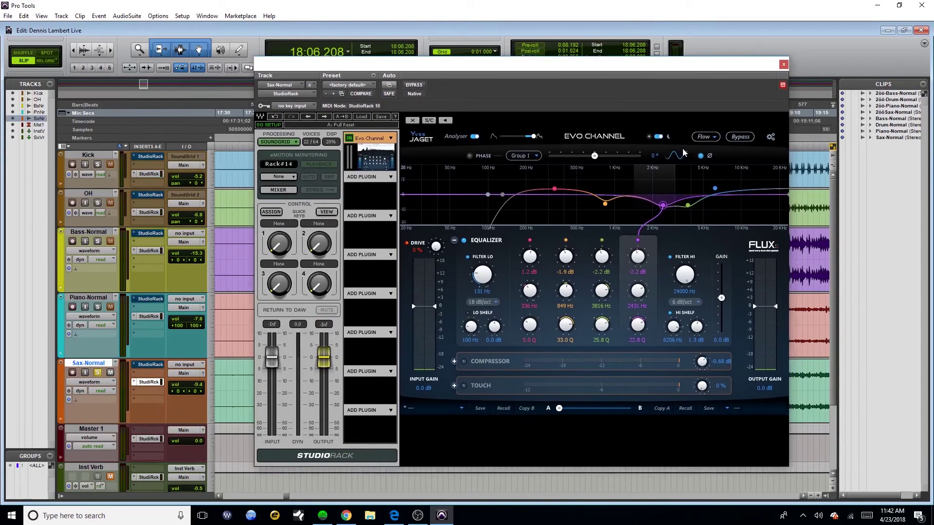
{"action": "key", "text": "space"}
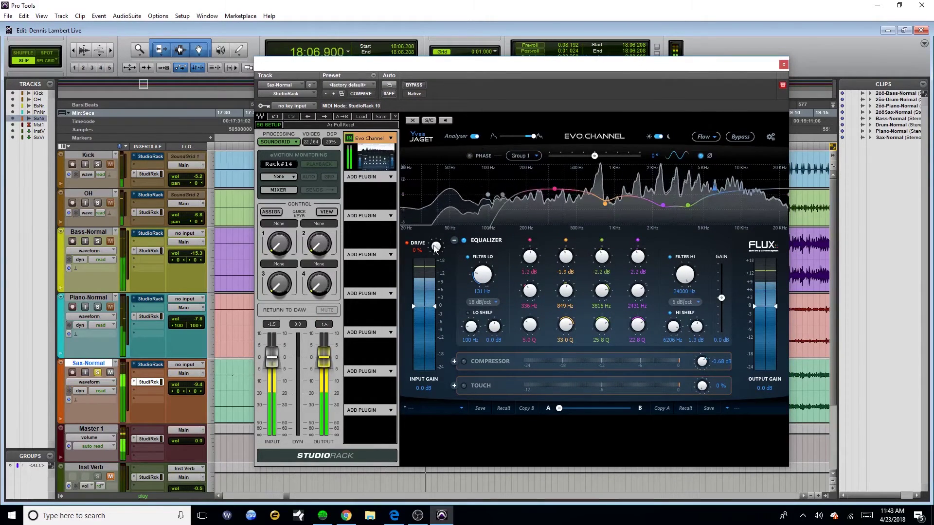
{"action": "key", "text": "space"}
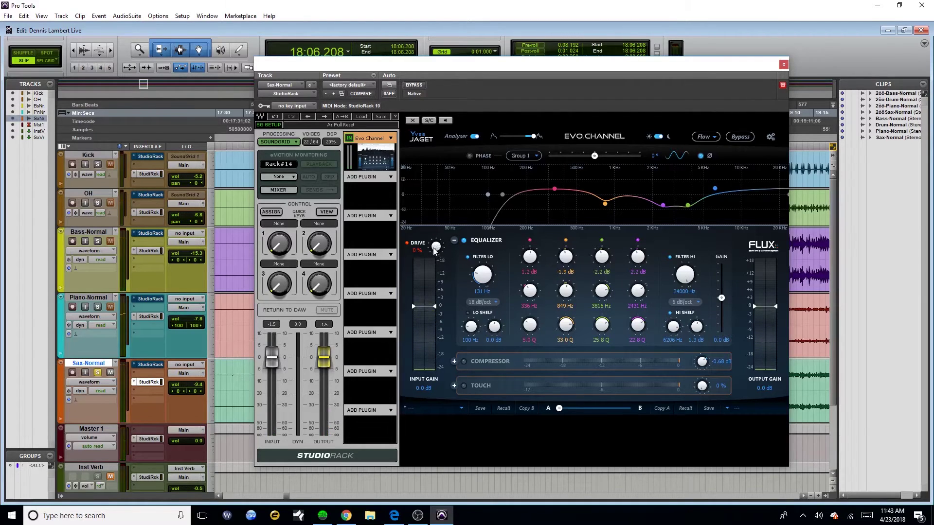
{"action": "key", "text": "space"}
{"action": "left_click_drag", "start_coordinate": [434, 248], "coordinate": [449, 190]}
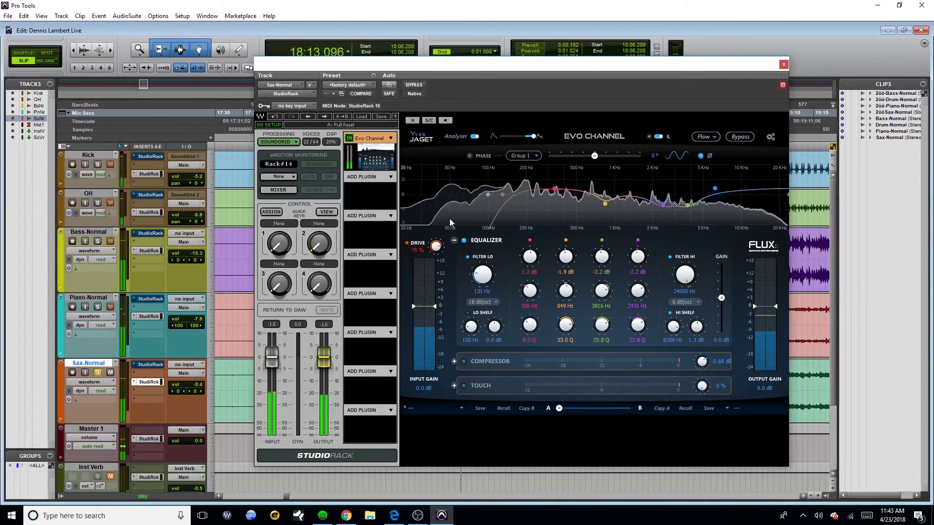
{"action": "left_click_drag", "start_coordinate": [535, 67], "coordinate": [505, 63]}
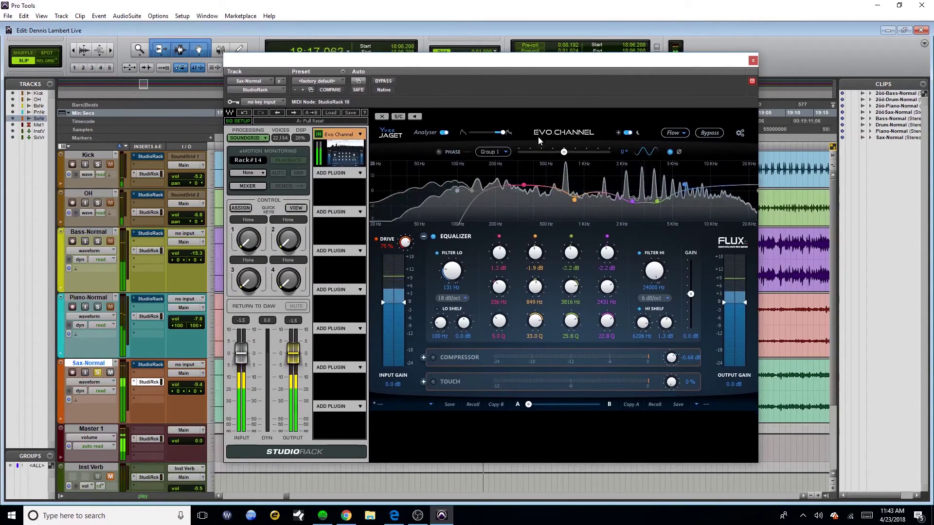
{"action": "key", "text": "space"}
{"action": "mouse_move", "coordinate": [544, 66]}
{"action": "left_mouse_down"}
{"action": "mouse_move", "coordinate": [512, 70]}
{"action": "mouse_move", "coordinate": [536, 68]}
{"action": "left_mouse_up"}
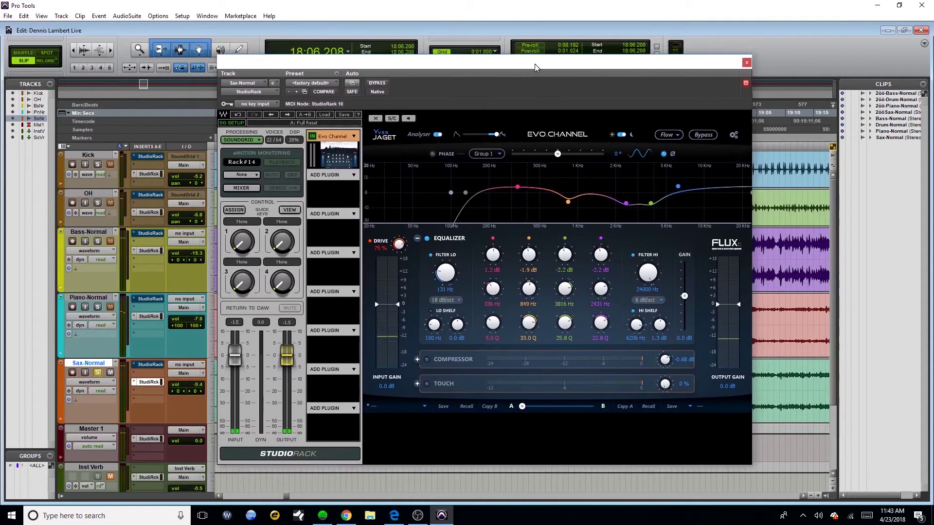
Step: Expand and enable the compressor section and audition the sax through it several times
{"action": "left_click", "coordinate": [416, 360]}
{"action": "left_click", "coordinate": [426, 290]}
{"action": "key", "text": "space"}
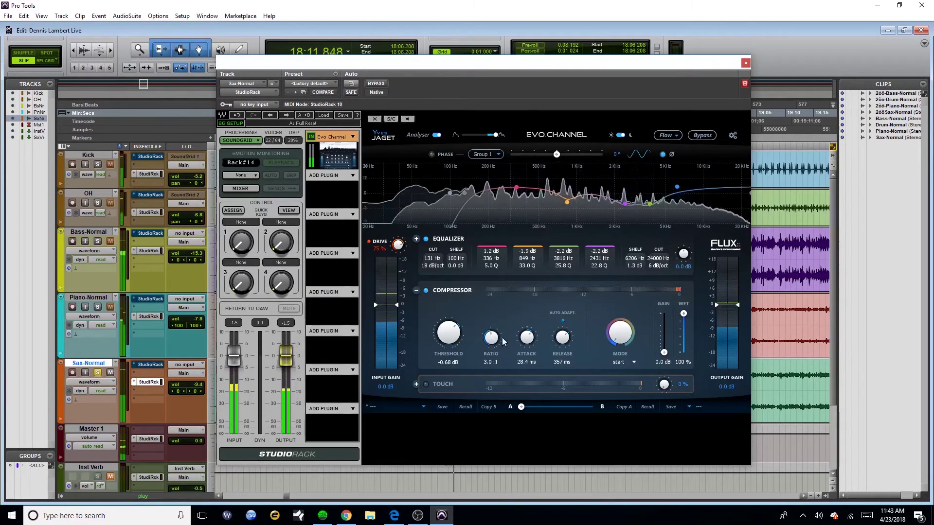
{"action": "key", "text": "space"}
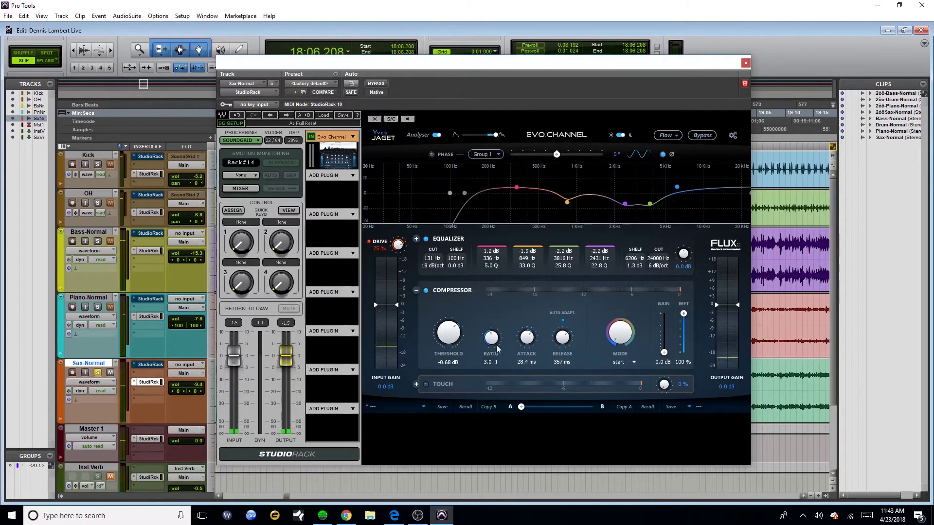
{"action": "key", "text": "space"}
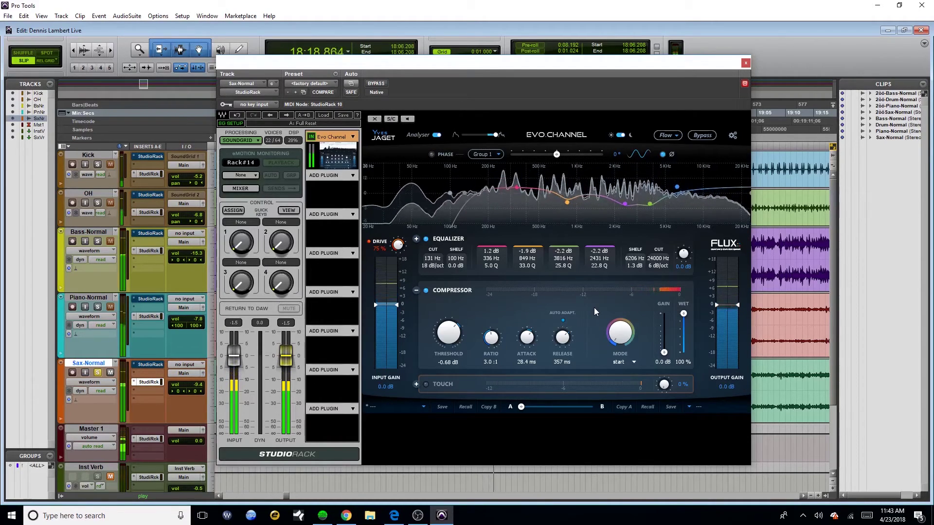
{"action": "key", "text": "space"}
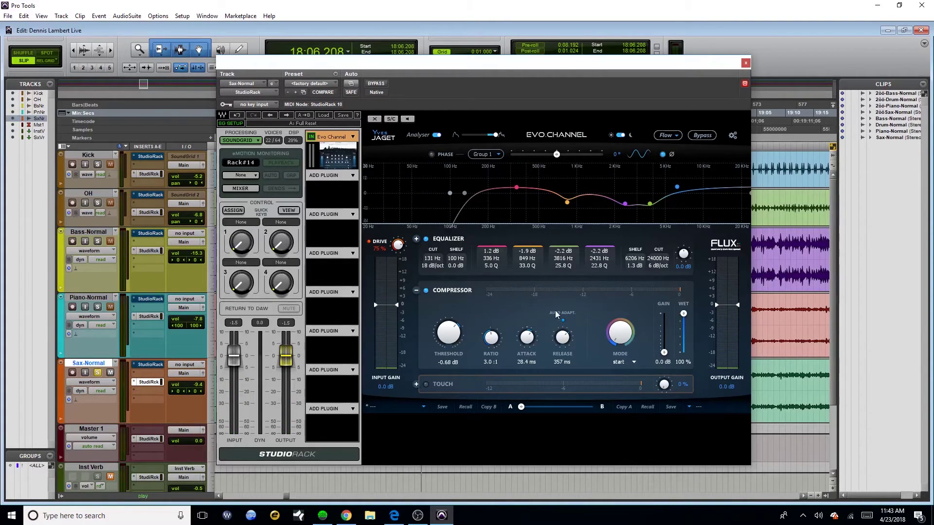
{"action": "key", "text": "space"}
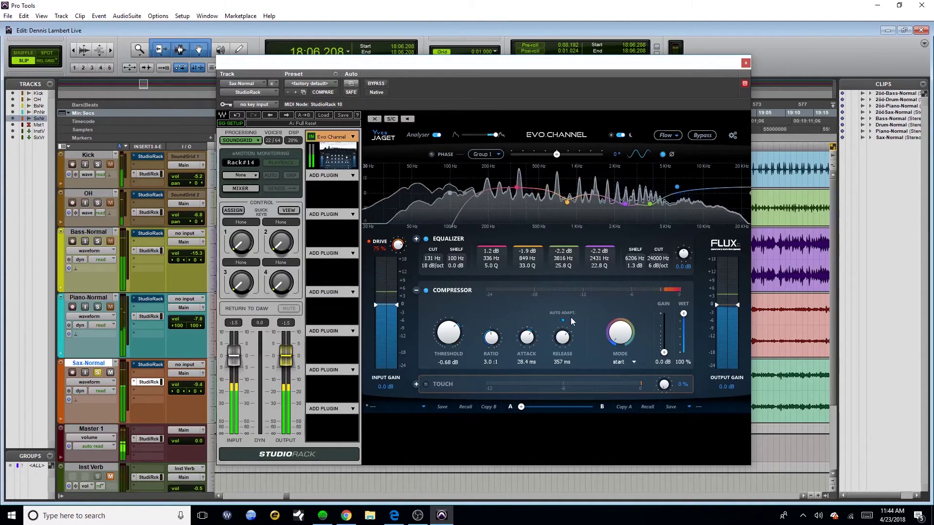
{"action": "key", "text": "space"}
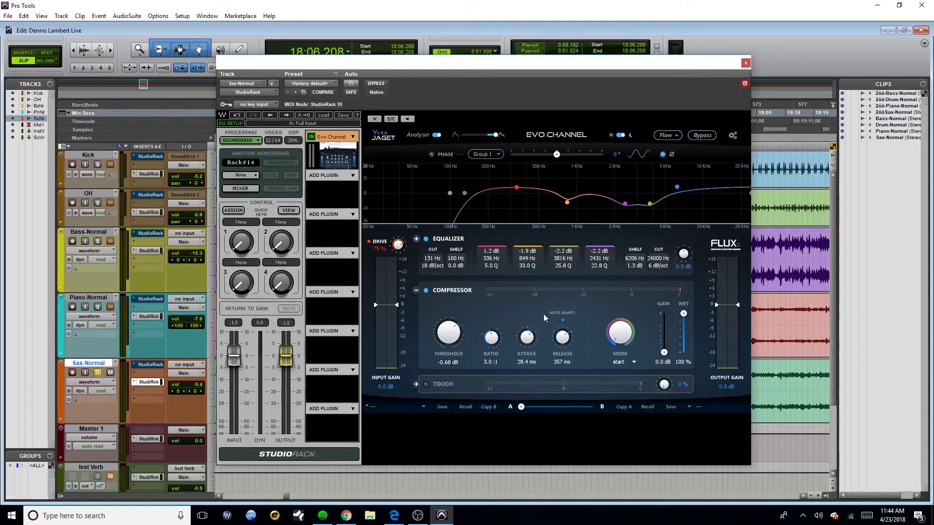
Step: Raise the compressor's gain to 3.0 dB during playback, comparing the sound with the compressor switched off
{"action": "left_click_drag", "start_coordinate": [559, 61], "coordinate": [536, 57]}
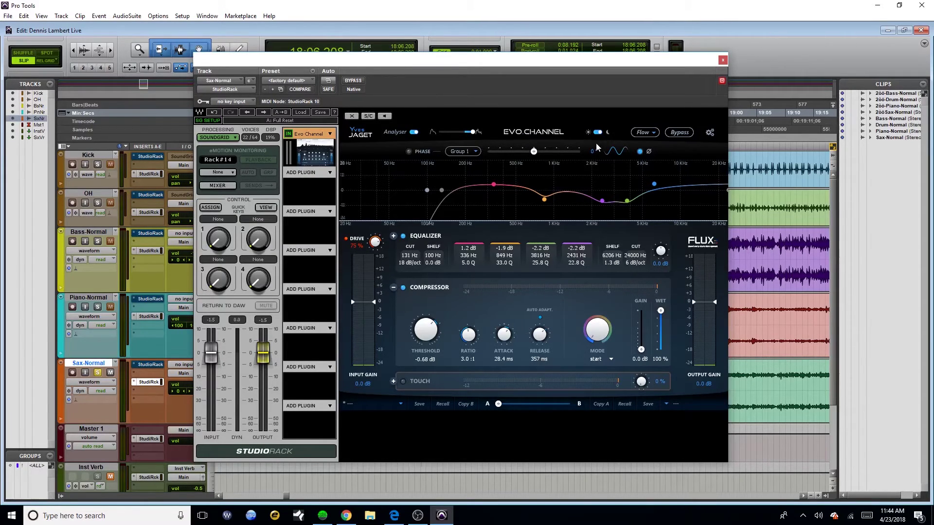
{"action": "key", "text": "space"}
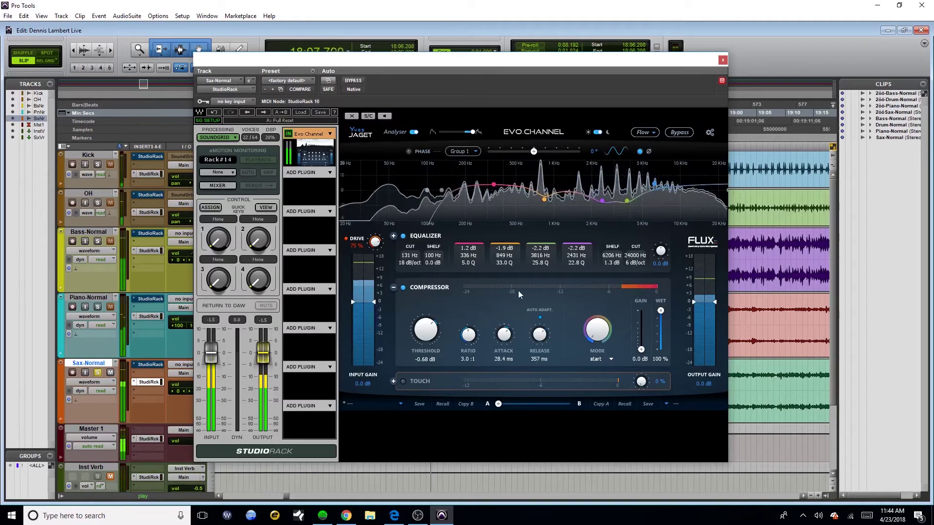
{"action": "left_click", "coordinate": [402, 288]}
{"action": "left_click", "coordinate": [403, 287]}
{"action": "left_click_drag", "start_coordinate": [641, 349], "coordinate": [643, 339]}
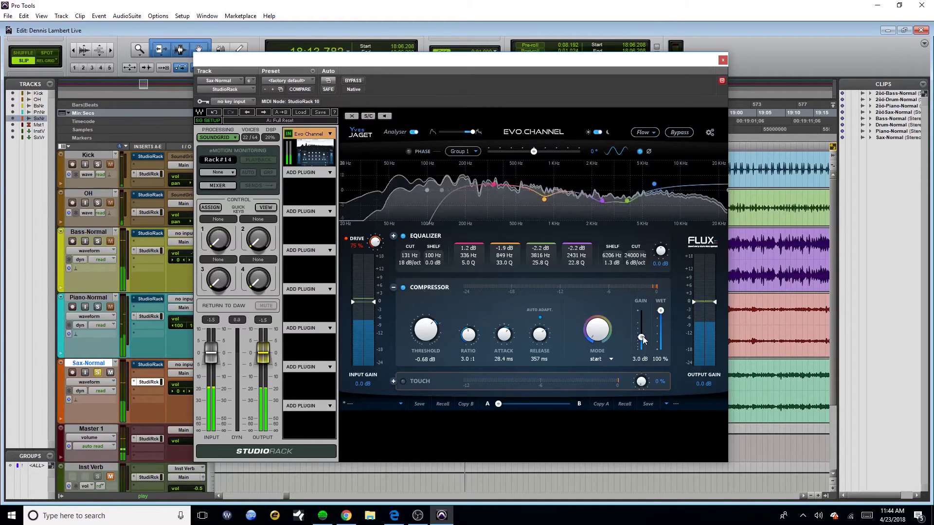
{"action": "left_click", "coordinate": [403, 288]}
{"action": "left_click", "coordinate": [403, 287]}
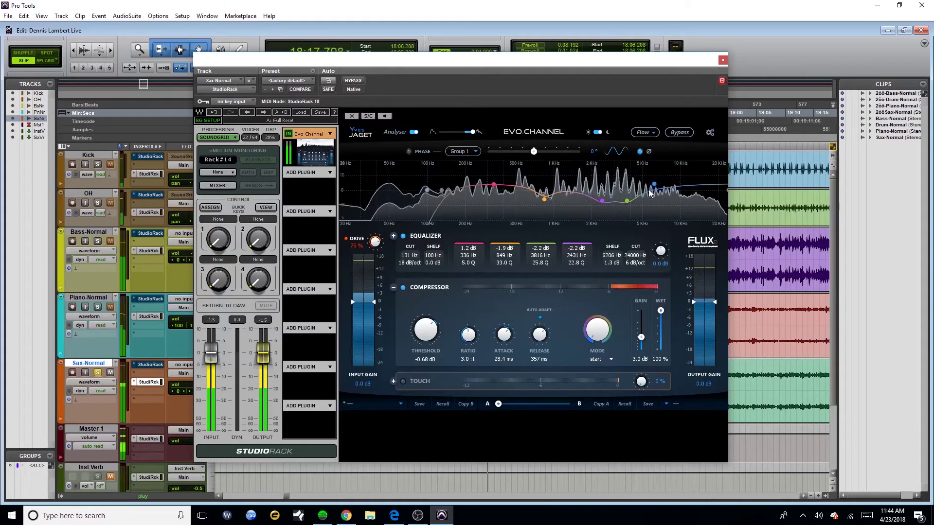
Step: Play the sax through the Evo Channel compressor again, keeping the plug-in window clear of the tracks
{"action": "key", "text": "space"}
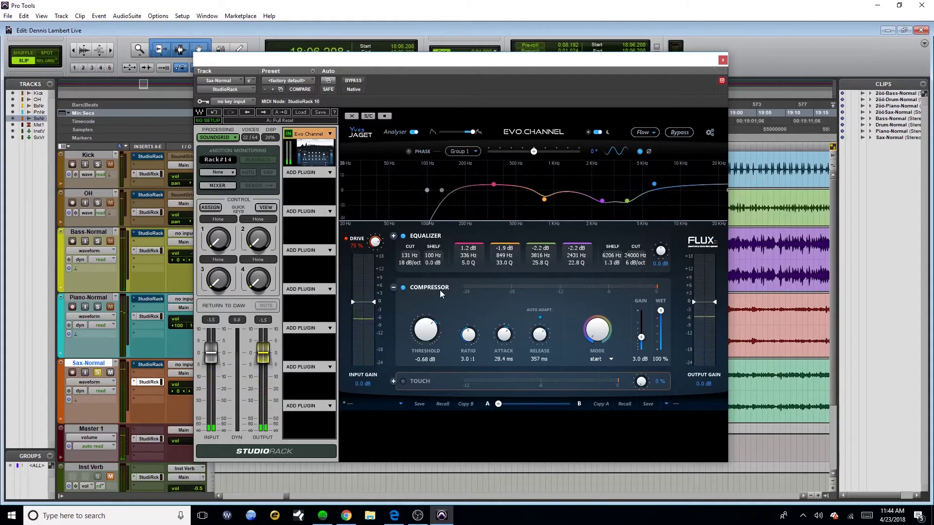
{"action": "left_click_drag", "start_coordinate": [539, 67], "coordinate": [548, 70]}
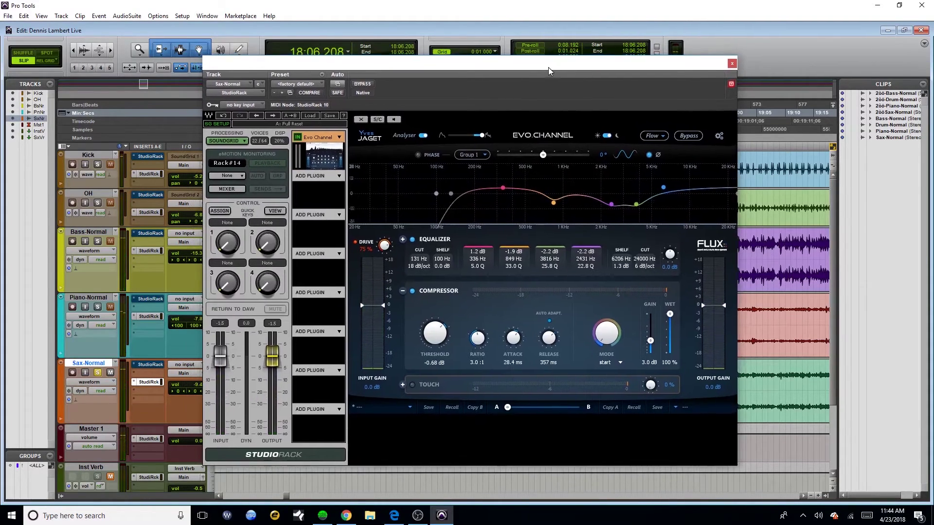
{"action": "left_click", "coordinate": [413, 292]}
{"action": "key", "text": "space"}
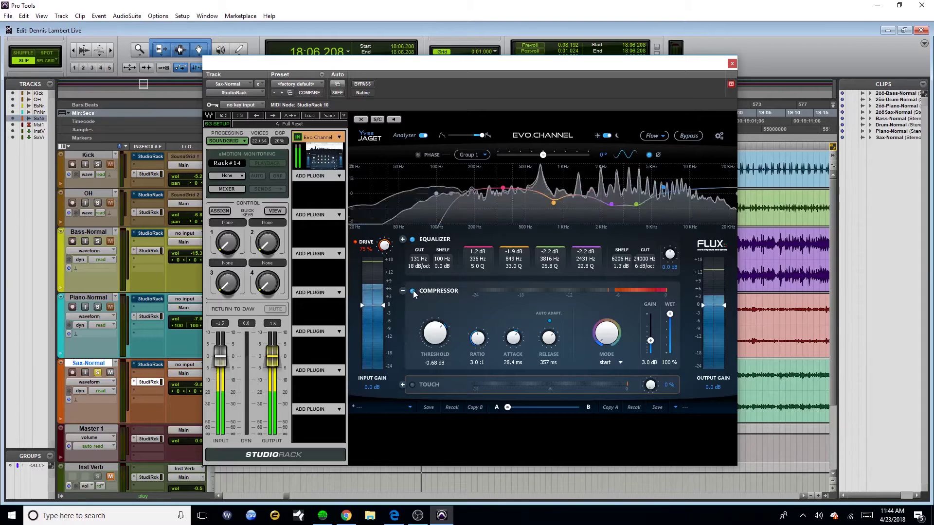
{"action": "left_click_drag", "start_coordinate": [589, 70], "coordinate": [620, 68]}
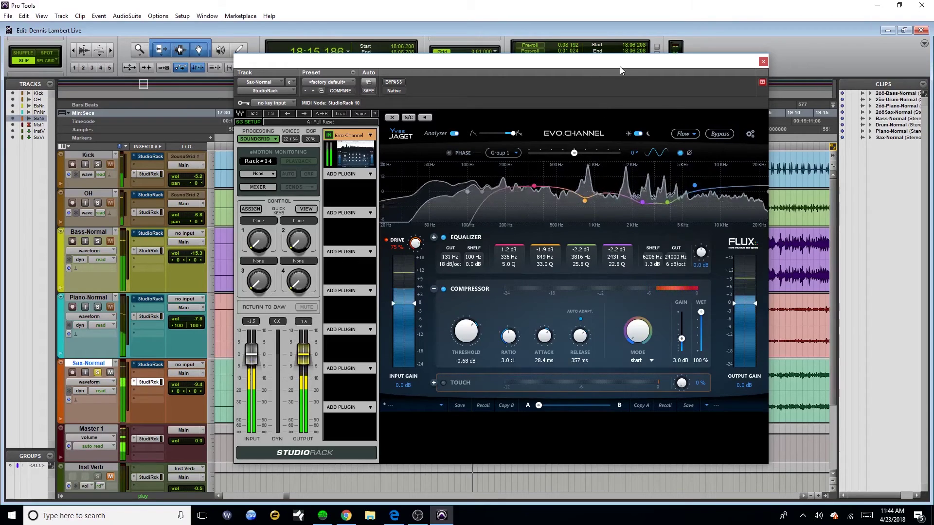
Step: In the Mix window, compare Sax-Normal's two StudioRack inserts during playback by alternating their bypass
{"action": "left_click", "coordinate": [762, 62]}
{"action": "key", "text": "ctrl+equal"}
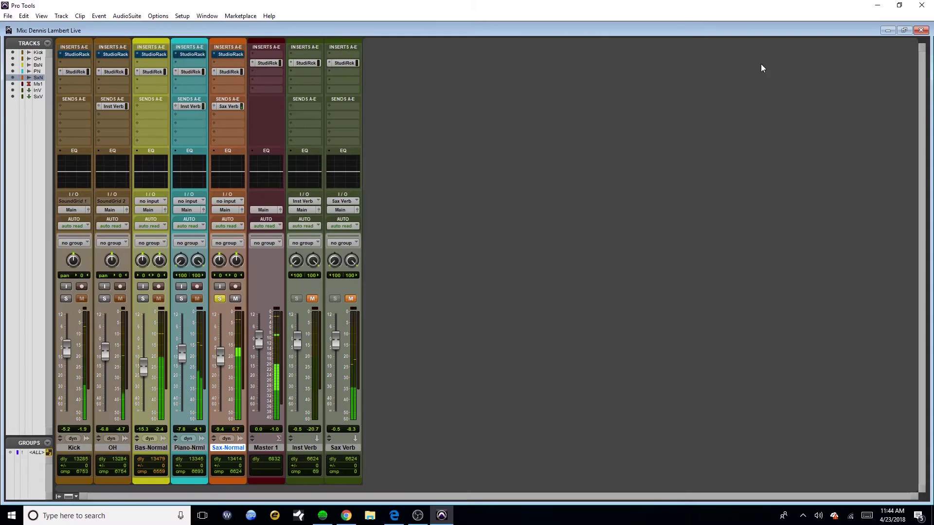
{"action": "left_click", "coordinate": [223, 71], "text": "ctrl"}
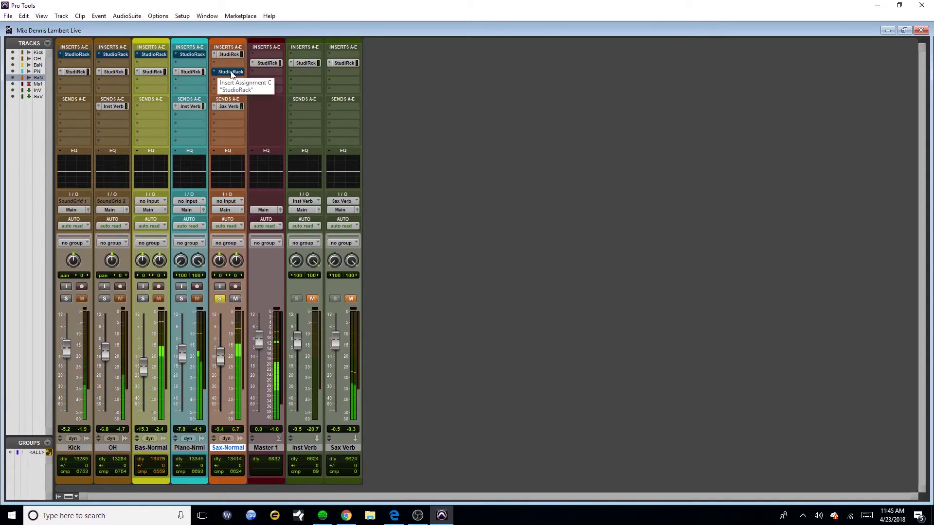
{"action": "left_click", "coordinate": [232, 72], "text": "ctrl"}
{"action": "left_click", "coordinate": [235, 55], "text": "ctrl"}
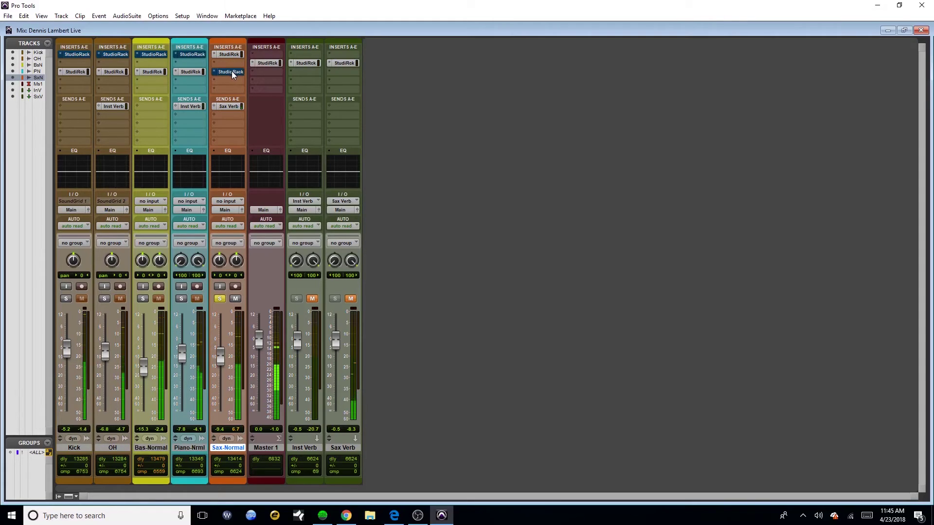
{"action": "left_click_drag", "start_coordinate": [231, 71], "coordinate": [231, 58]}
Step: Reopen Sax-Normal's Evo Channel and set the equalizer's pink band to about 2.9 dB at 411 Hz, checking it with playback
{"action": "left_click", "coordinate": [231, 72]}
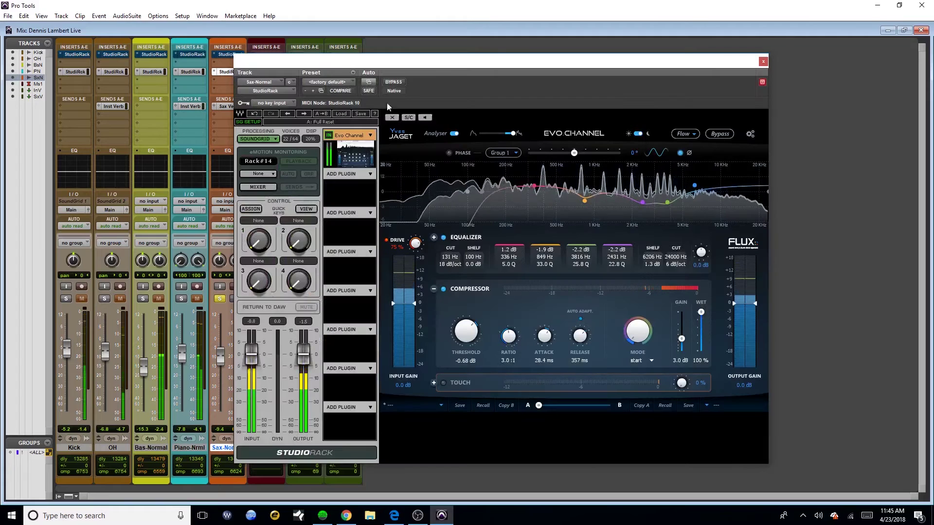
{"action": "key", "text": "space"}
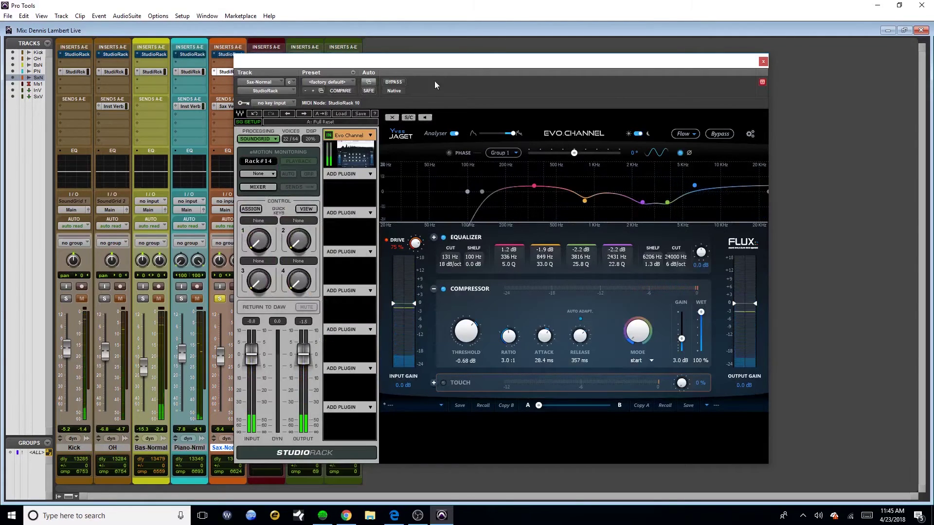
{"action": "left_click_drag", "start_coordinate": [457, 65], "coordinate": [456, 56]}
{"action": "left_click", "coordinate": [432, 228]}
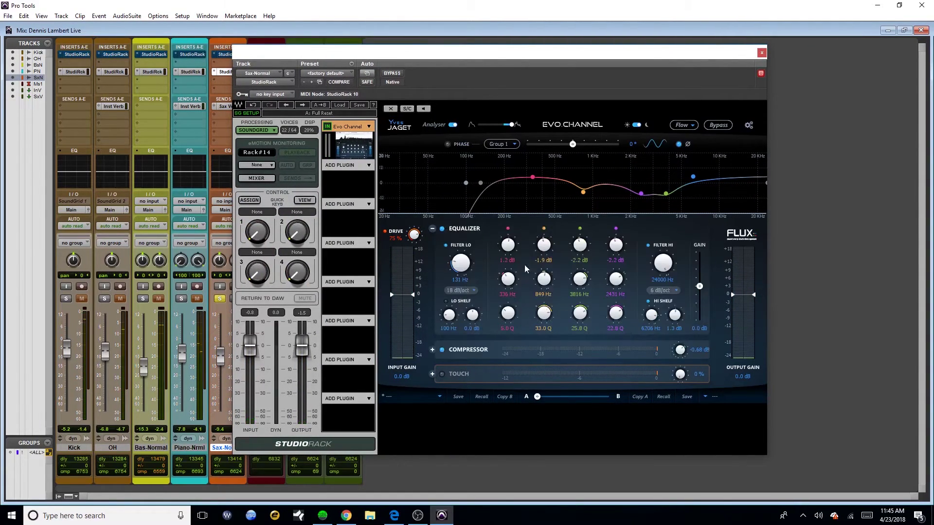
{"action": "scroll", "coordinate": [511, 249], "scroll_direction": "up", "scroll_amount": 4}
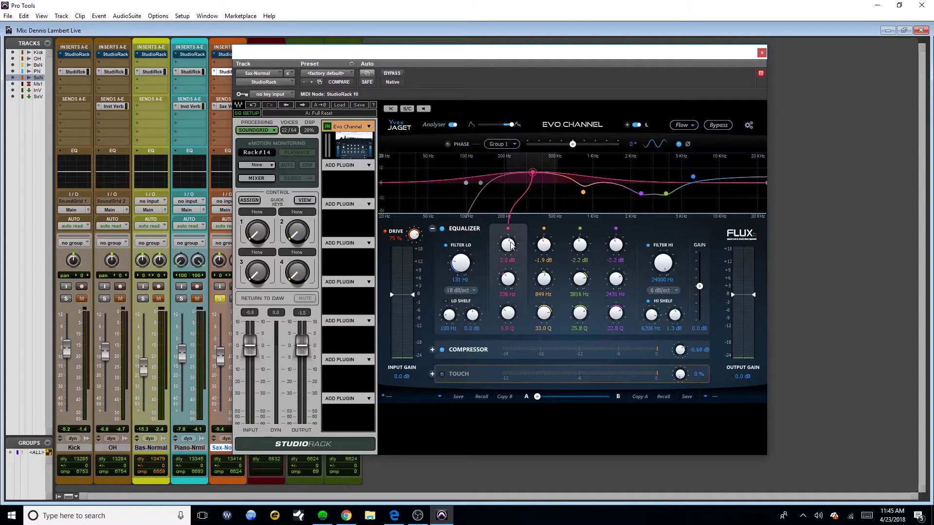
{"action": "key", "text": "space"}
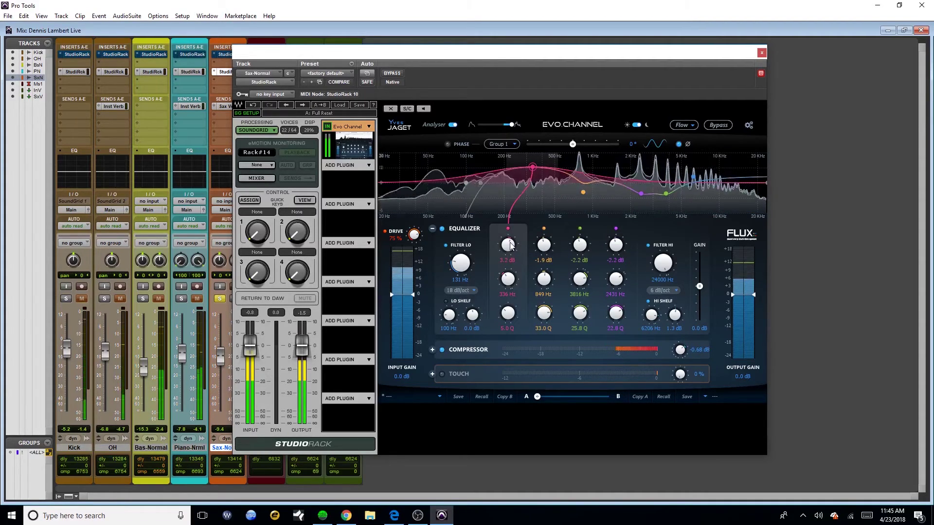
{"action": "left_click_drag", "start_coordinate": [532, 168], "coordinate": [544, 167]}
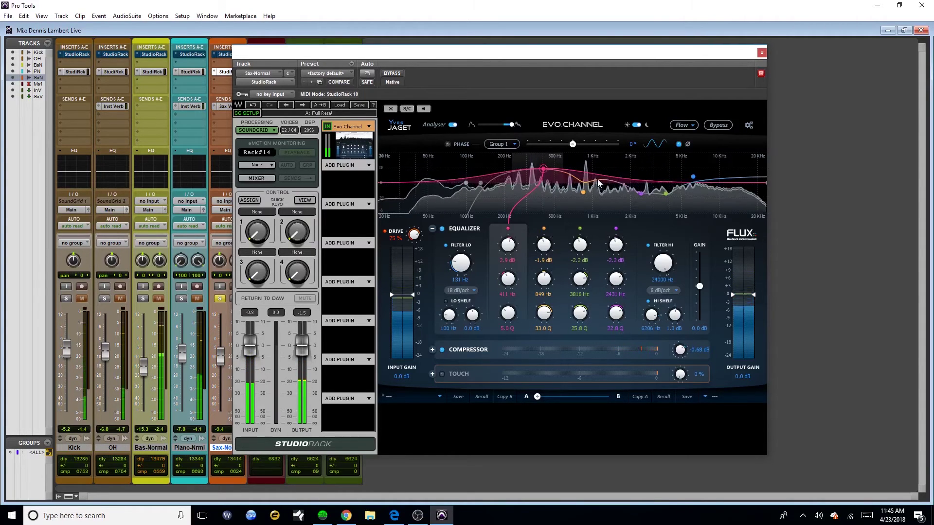
{"action": "key", "text": "space"}
{"action": "left_click_drag", "start_coordinate": [449, 56], "coordinate": [559, 53]}
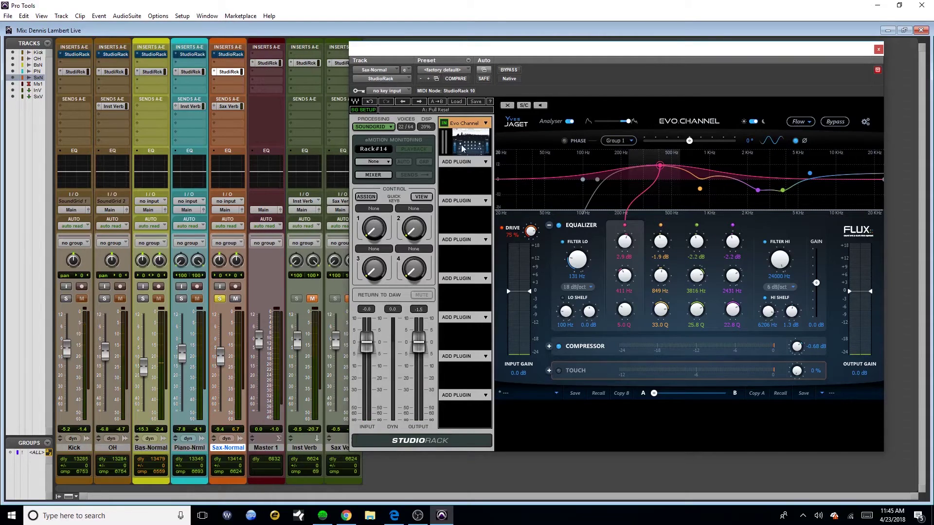
{"action": "mouse_move", "coordinate": [437, 55]}
{"action": "left_mouse_down"}
{"action": "mouse_move", "coordinate": [448, 59]}
{"action": "mouse_move", "coordinate": [436, 57]}
{"action": "left_mouse_up"}
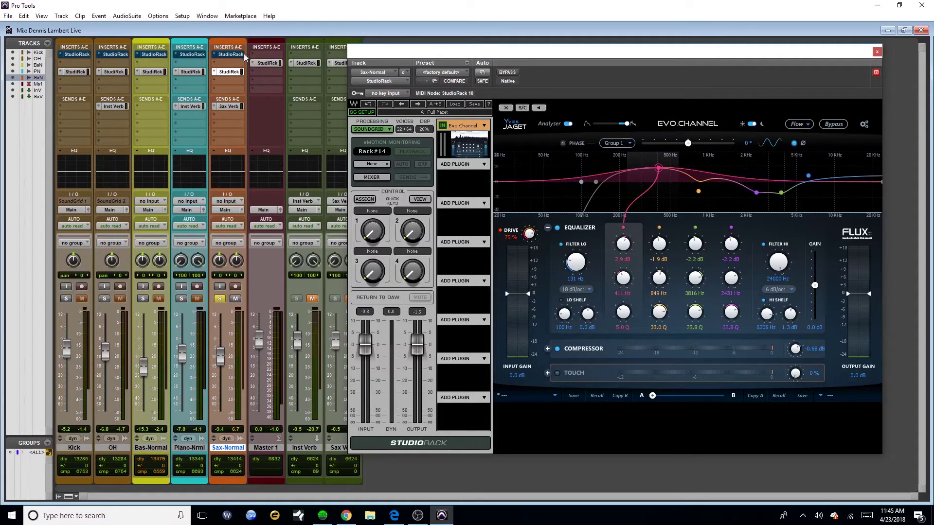
Step: Close the sax plug-in, solo Piano-Normal and play the session from about 22:16 in the Edit window
{"action": "left_click", "coordinate": [877, 52]}
{"action": "left_click", "coordinate": [181, 298]}
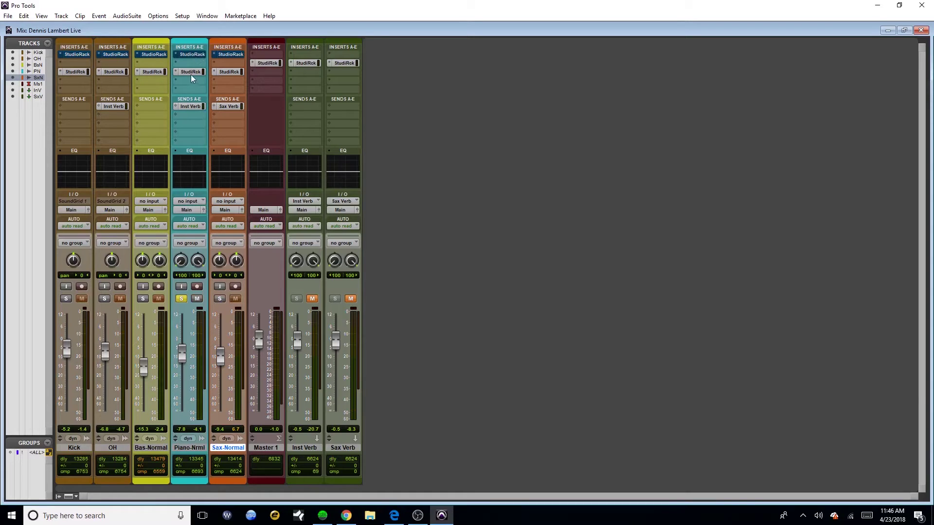
{"action": "key", "text": "ctrl+equal"}
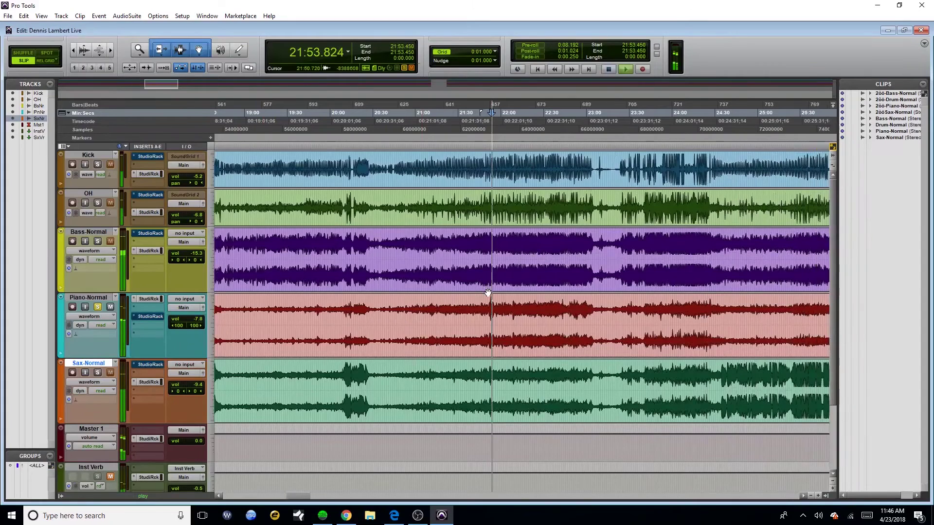
{"action": "left_click", "coordinate": [524, 299]}
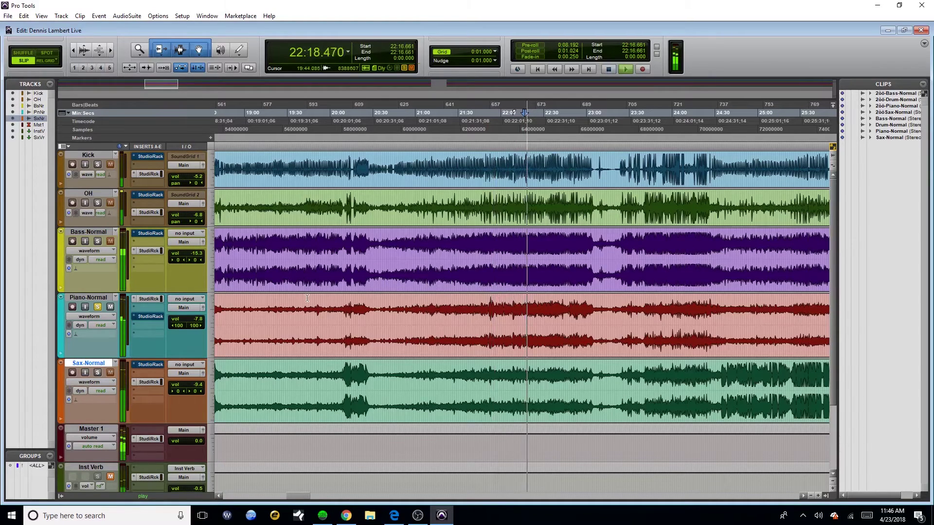
Step: Compare Piano-Normal's two StudioRack inserts by alternating their bypass, and inspect the plug-ins in the first rack
{"action": "left_click", "coordinate": [147, 316], "text": "ctrl"}
{"action": "left_click", "coordinate": [146, 298], "text": "ctrl"}
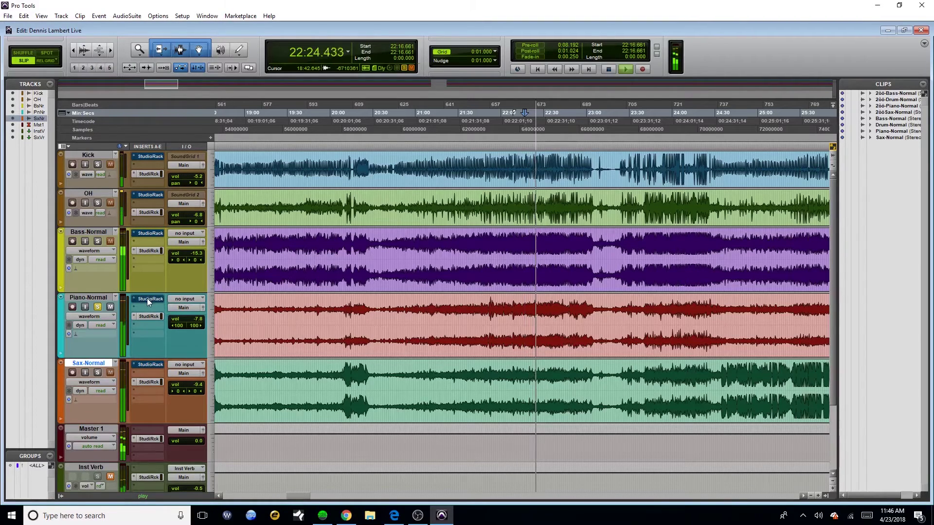
{"action": "left_click", "coordinate": [147, 299], "text": "ctrl"}
{"action": "left_click", "coordinate": [148, 316], "text": "ctrl"}
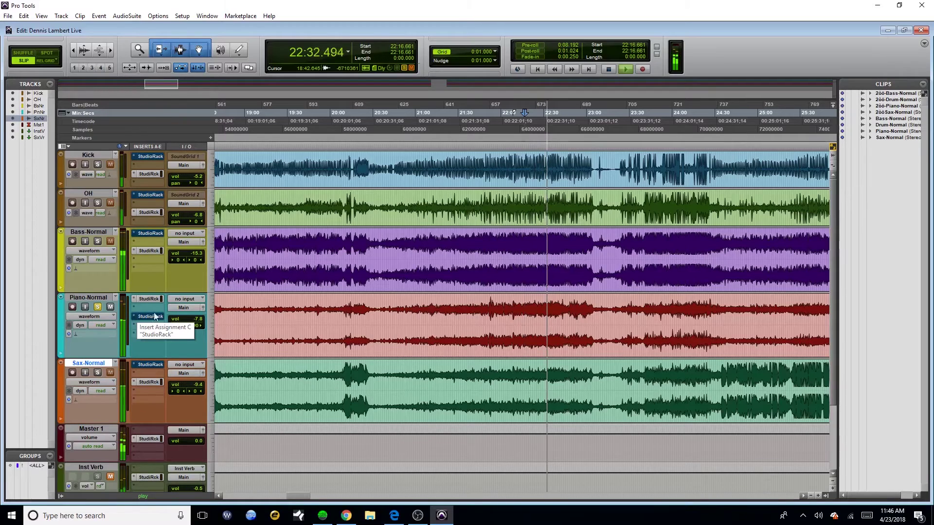
{"action": "left_click", "coordinate": [151, 299]}
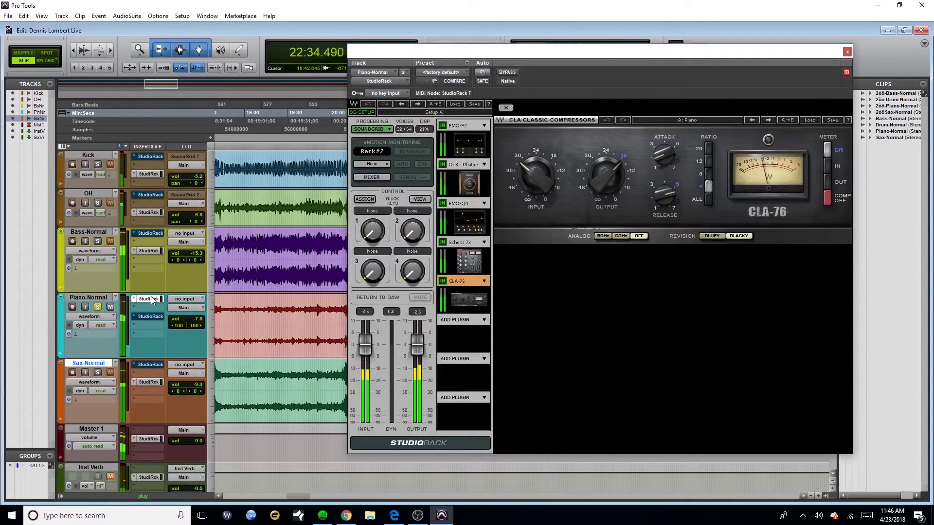
{"action": "left_click", "coordinate": [151, 299], "text": "ctrl"}
Step: Open the Evo Channel rack on Piano-Normal and enable its equalizer
{"action": "left_click", "coordinate": [151, 317]}
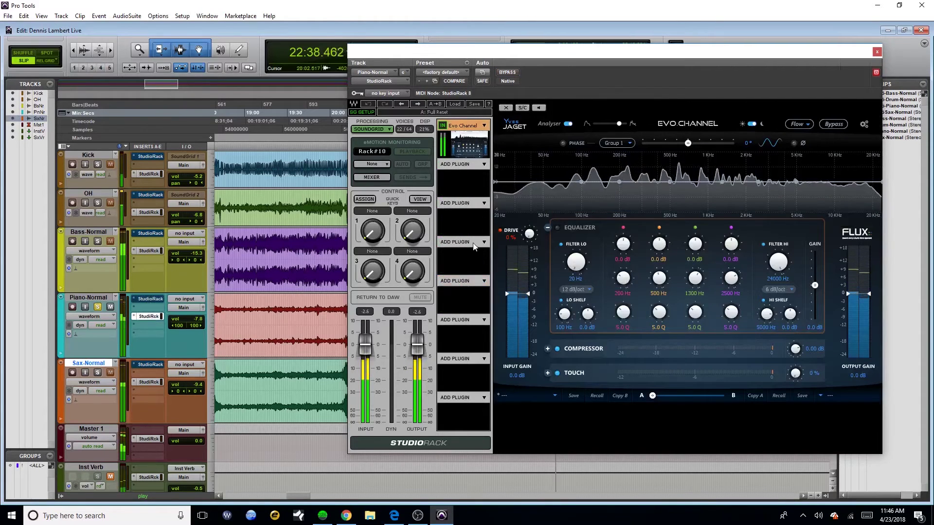
{"action": "left_click", "coordinate": [557, 227]}
{"action": "left_click_drag", "start_coordinate": [538, 57], "coordinate": [406, 55]}
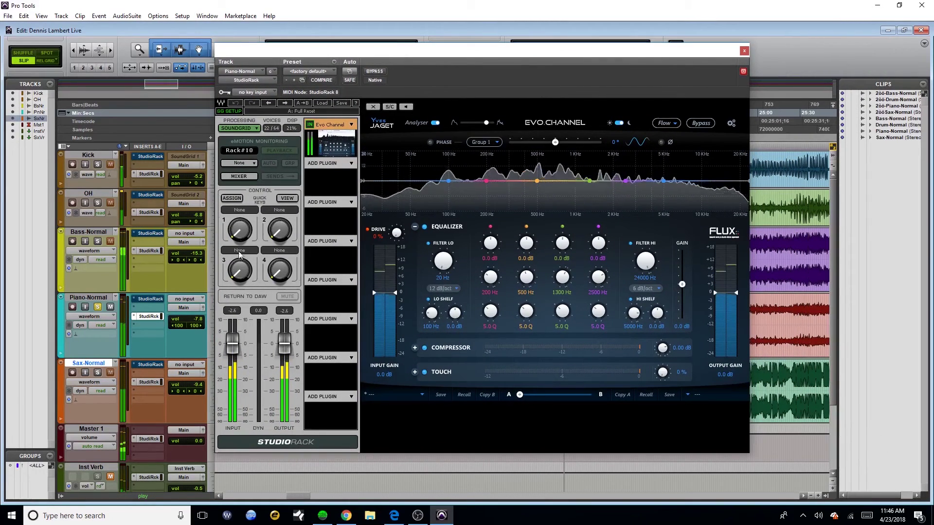
Step: Set the piano's low filter to about 120 Hz and its low shelf to about 0.4 dB at 111 Hz
{"action": "left_click_drag", "start_coordinate": [443, 261], "coordinate": [441, 227]}
{"action": "left_click_drag", "start_coordinate": [448, 181], "coordinate": [455, 180]}
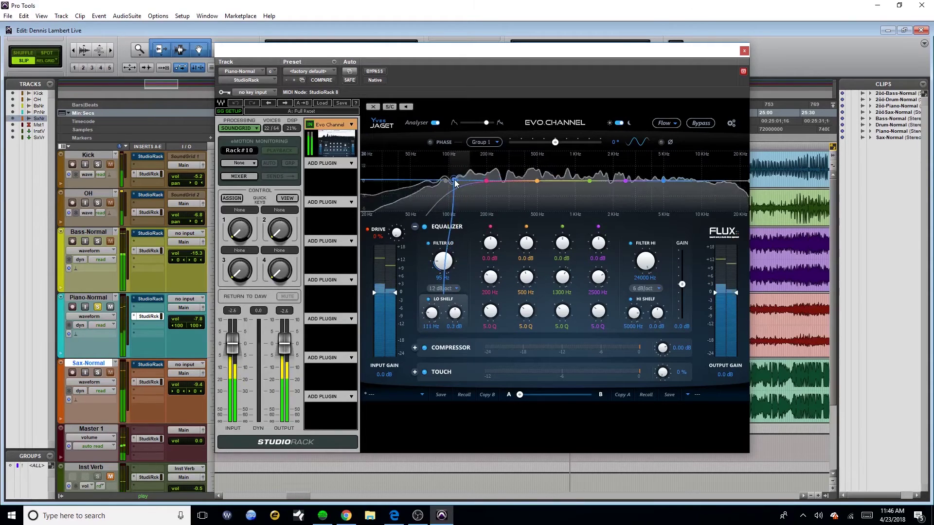
{"action": "left_click_drag", "start_coordinate": [449, 273], "coordinate": [451, 263]}
{"action": "left_click_drag", "start_coordinate": [452, 58], "coordinate": [421, 60]}
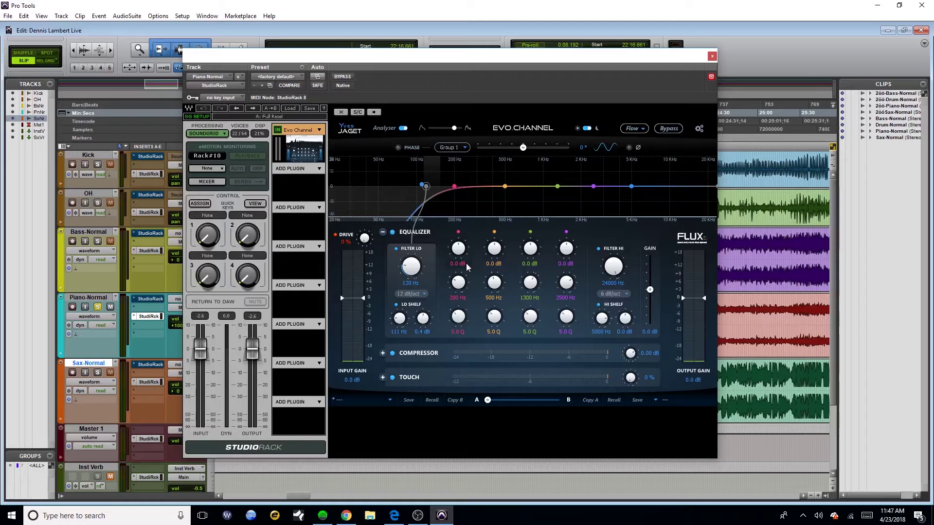
Step: During playback, raise the pink band to about 1.9 dB at 234 Hz and the high shelf to about 3.3 dB at 6839 Hz
{"action": "key", "text": "space"}
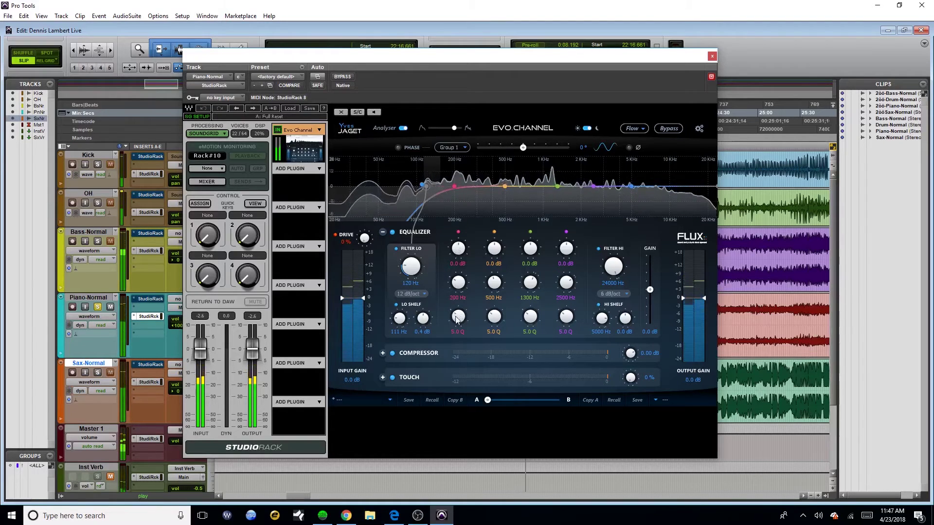
{"action": "left_click_drag", "start_coordinate": [457, 249], "coordinate": [463, 178]}
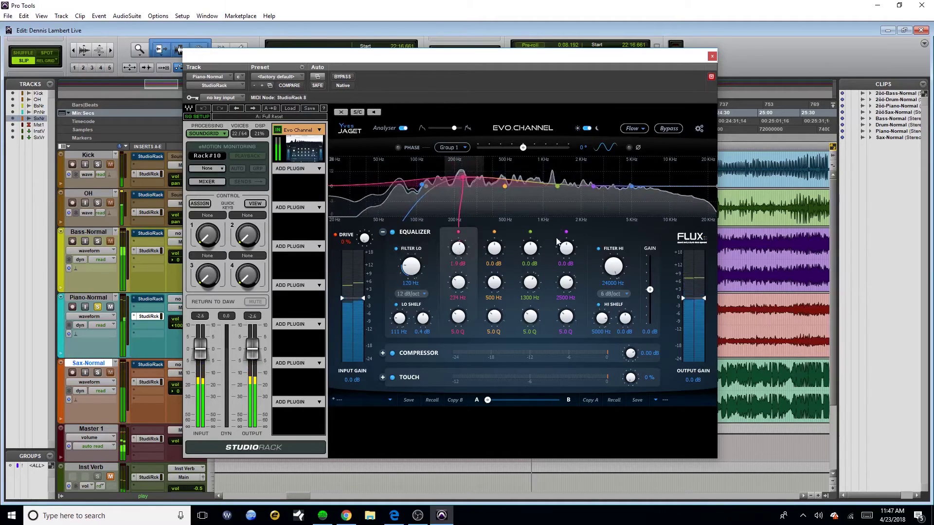
{"action": "left_click_drag", "start_coordinate": [631, 187], "coordinate": [648, 171]}
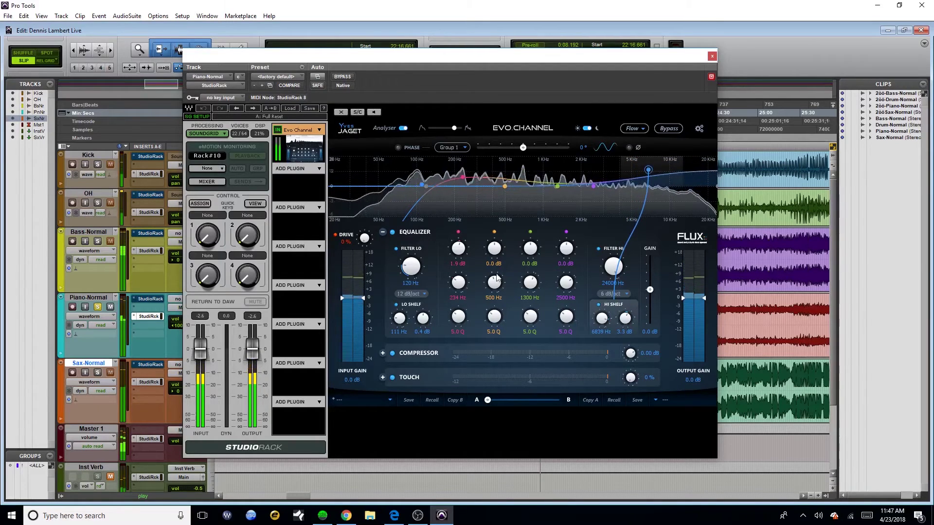
Step: Expand the piano's compressor and set it to Piano mode with about -4.94 dB threshold and 2.8 dB gain
{"action": "left_click", "coordinate": [419, 353]}
{"action": "left_click_drag", "start_coordinate": [587, 337], "coordinate": [630, 334]}
{"action": "key", "text": "space"}
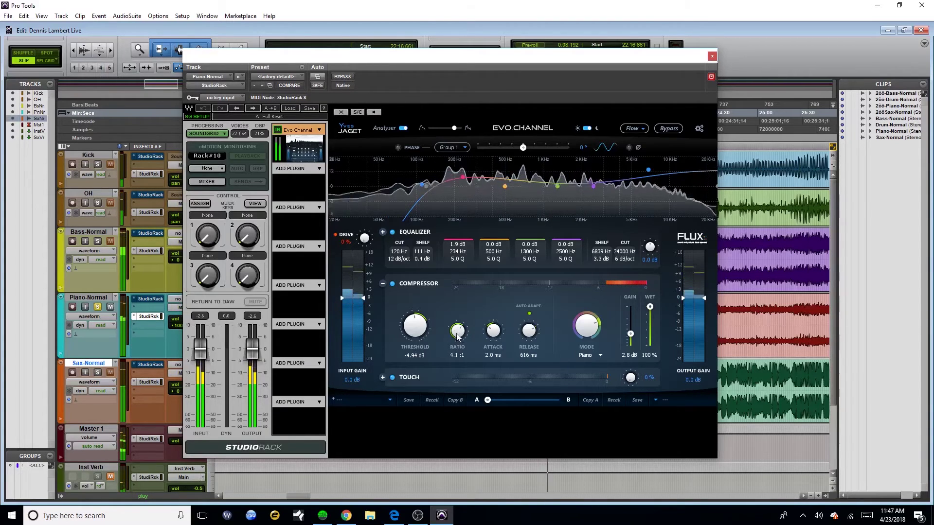
Step: Set the compressor's ratio to 3.9:1, attack to 18.1 ms and release to about 426 ms, comparing the sound with it switched off
{"action": "left_click_drag", "start_coordinate": [497, 330], "coordinate": [530, 346]}
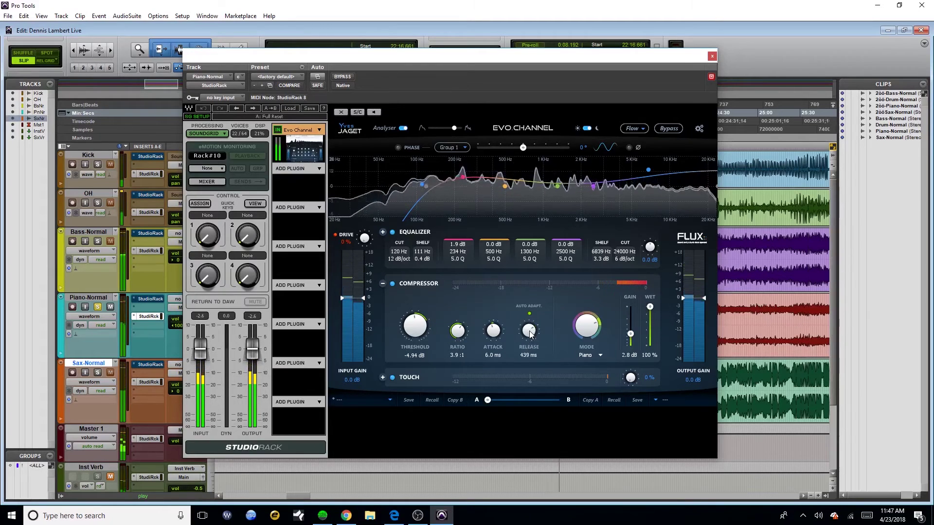
{"action": "left_click", "coordinate": [393, 283]}
{"action": "left_click", "coordinate": [392, 284]}
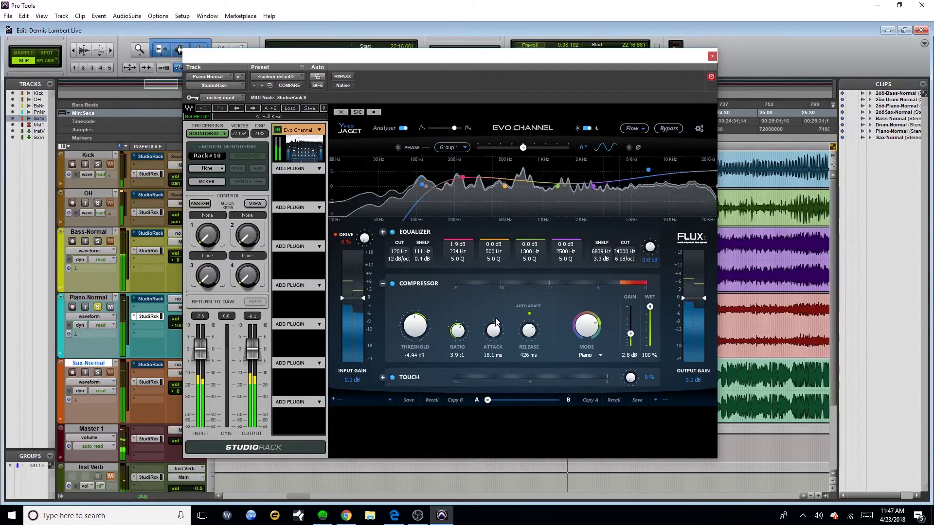
Step: Expand the Touch section, set its mode to Transient Boost and raise its amount to about 41% during playback
{"action": "left_click", "coordinate": [495, 378]}
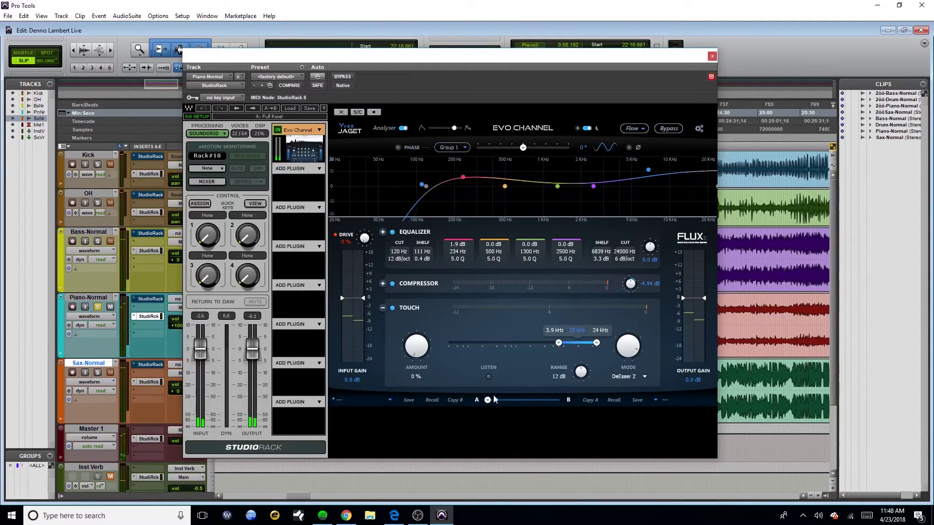
{"action": "left_click", "coordinate": [627, 377]}
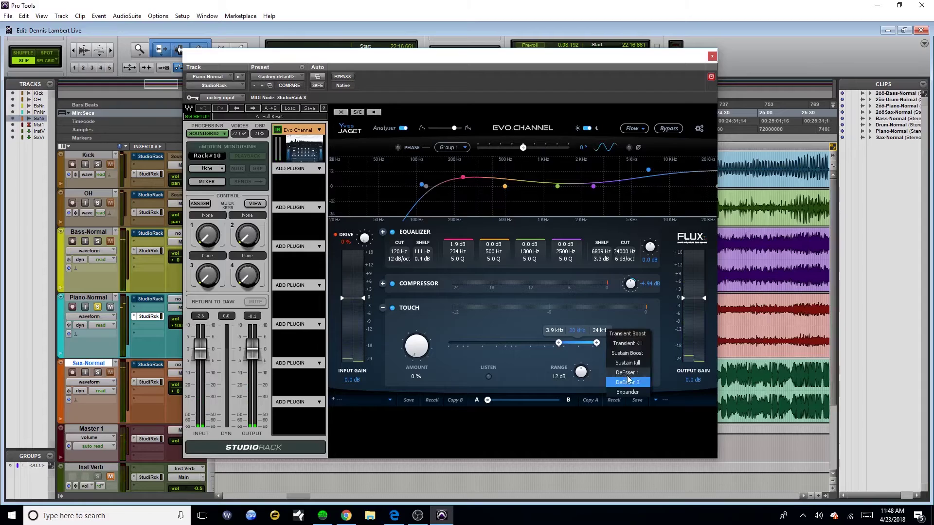
{"action": "left_click", "coordinate": [647, 333]}
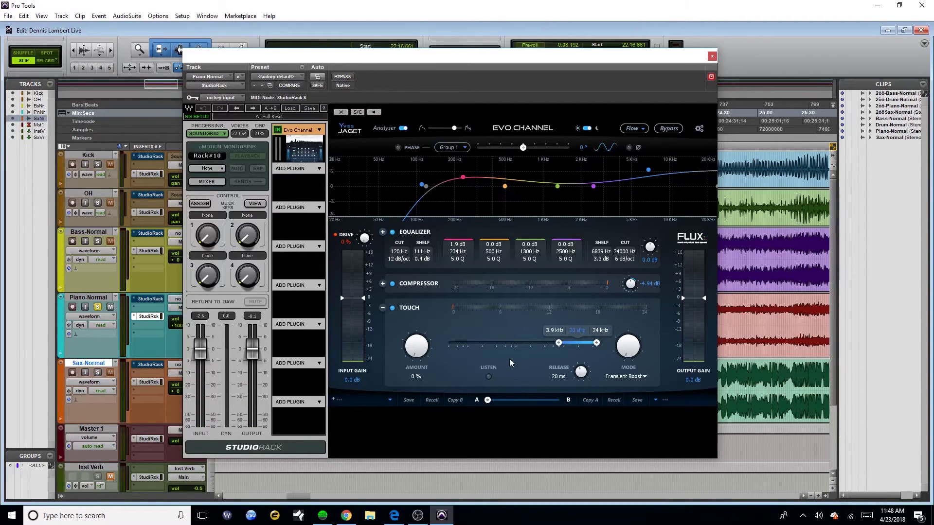
{"action": "key", "text": "space"}
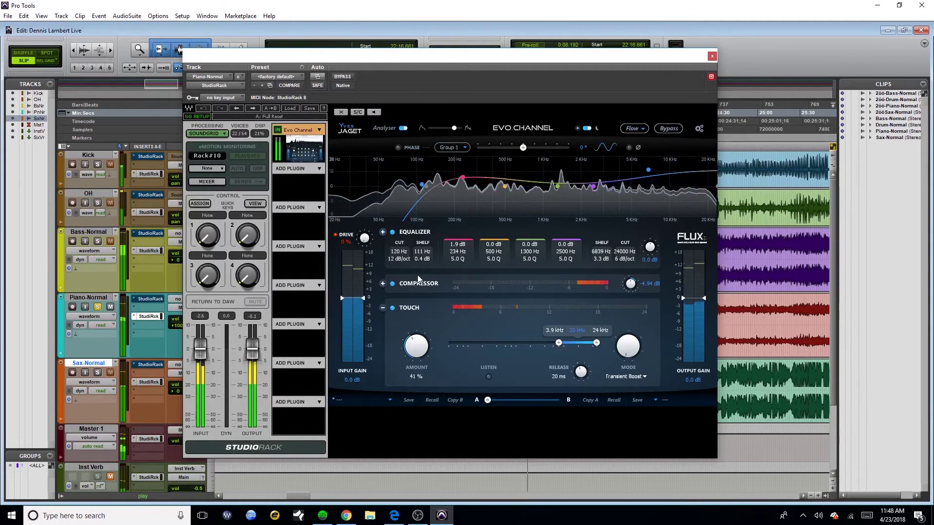
Step: Lower the piano's Touch amount to about 22% during playback, comparing the sound with the Touch section switched off
{"action": "left_click_drag", "start_coordinate": [419, 288], "coordinate": [421, 300]}
{"action": "left_click_drag", "start_coordinate": [428, 345], "coordinate": [413, 352]}
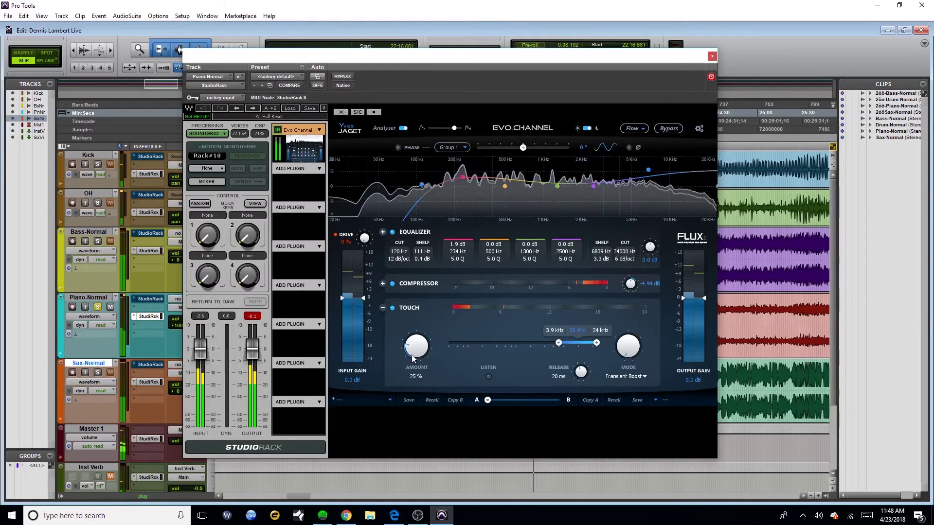
{"action": "left_click", "coordinate": [392, 308]}
{"action": "left_click", "coordinate": [392, 308]}
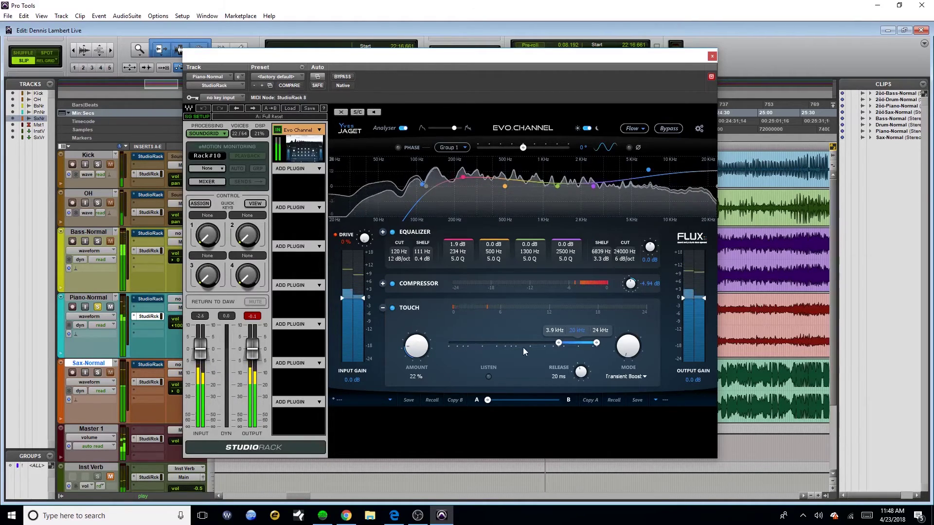
Step: Audition the Touch band with Listen, set its lower frequency to about 4.0 kHz, and compare with Touch switched off
{"action": "left_click", "coordinate": [489, 376]}
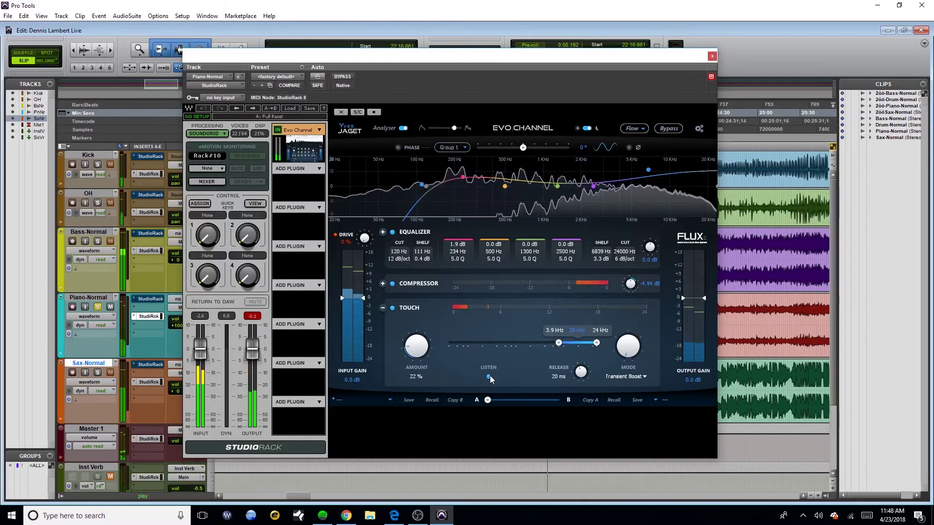
{"action": "left_click_drag", "start_coordinate": [559, 342], "coordinate": [534, 343]}
{"action": "left_click", "coordinate": [561, 343]}
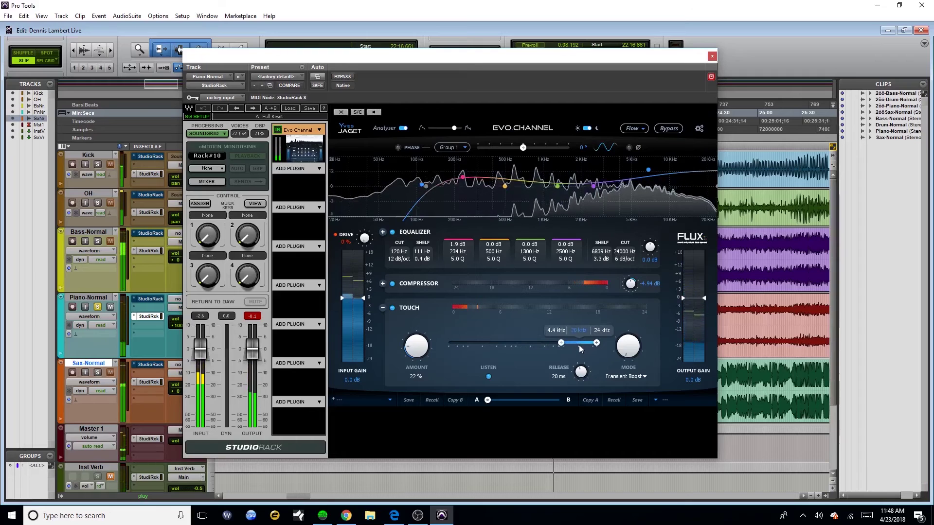
{"action": "left_click", "coordinate": [489, 376]}
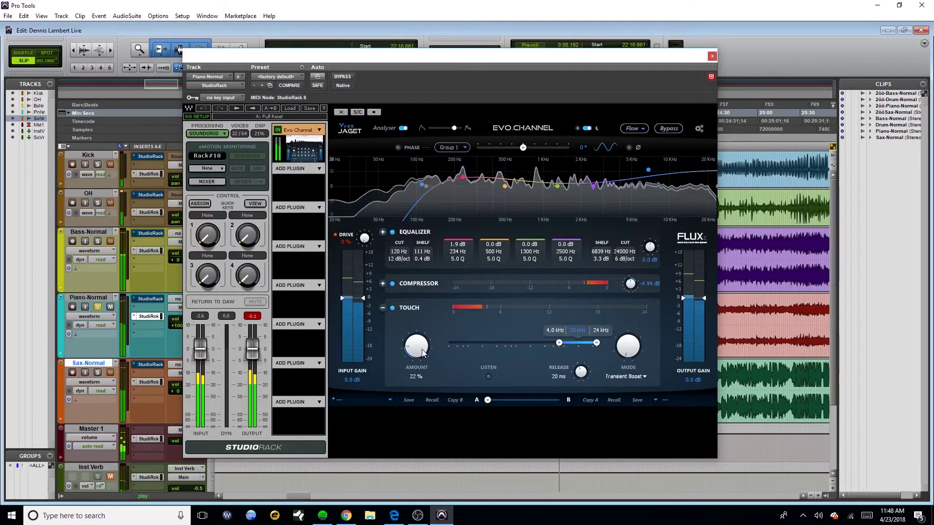
{"action": "left_click", "coordinate": [393, 307]}
{"action": "left_click", "coordinate": [392, 308]}
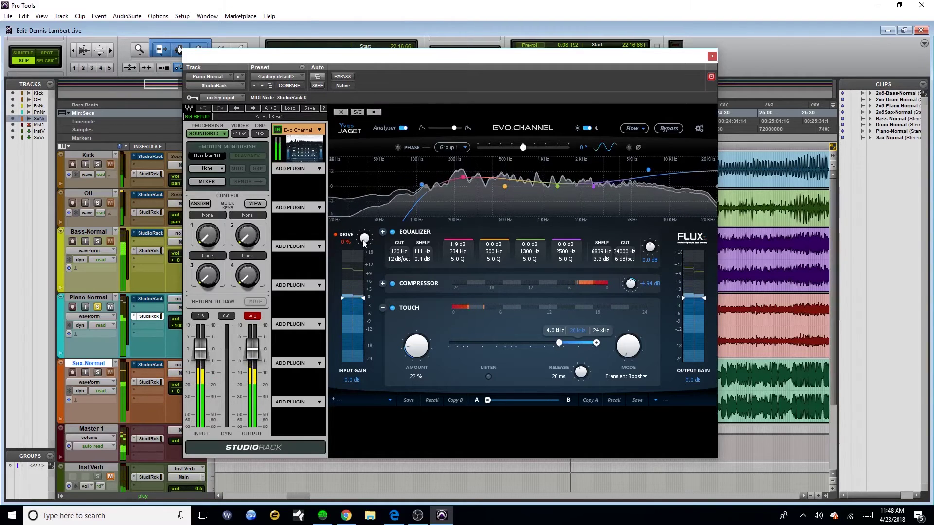
Step: Restart playback, raise the piano's drive to about 59% and close the plug-in window
{"action": "key", "text": "space"}
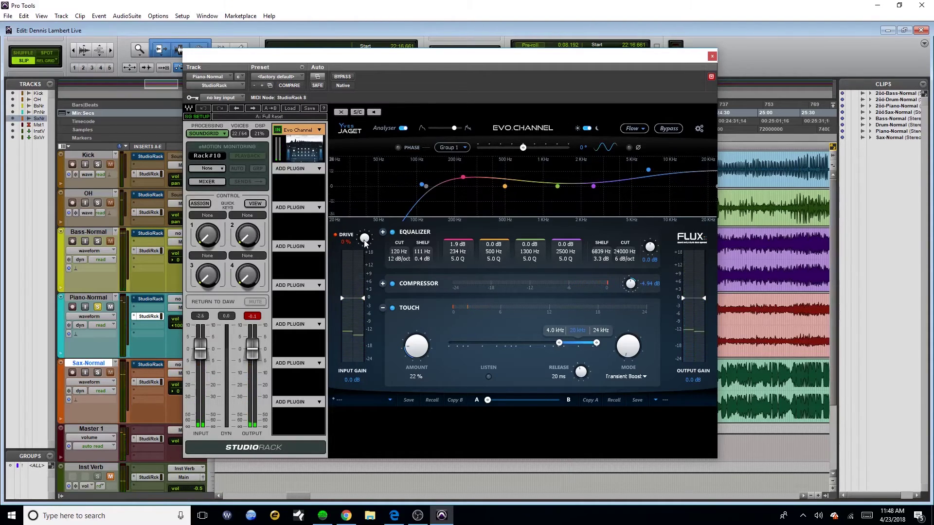
{"action": "key", "text": "space"}
{"action": "left_click_drag", "start_coordinate": [364, 240], "coordinate": [363, 129]}
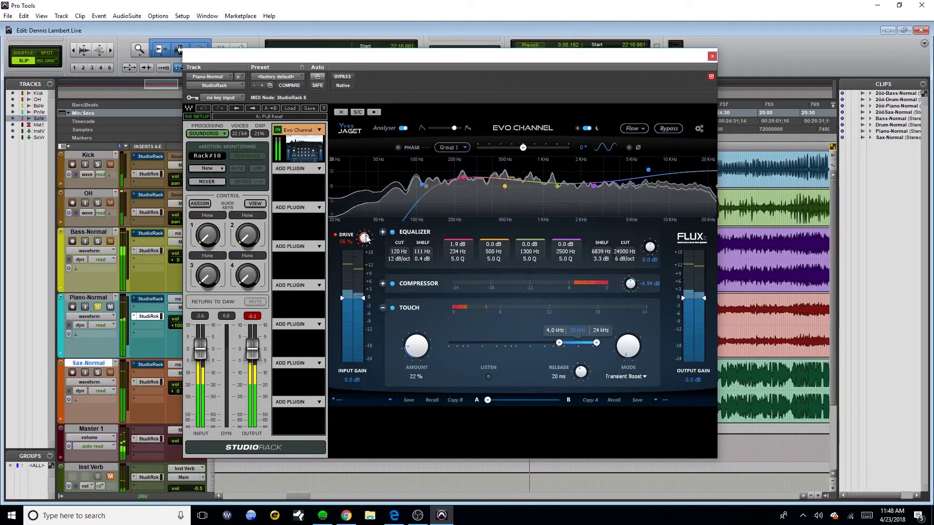
{"action": "left_click_drag", "start_coordinate": [365, 236], "coordinate": [369, 234]}
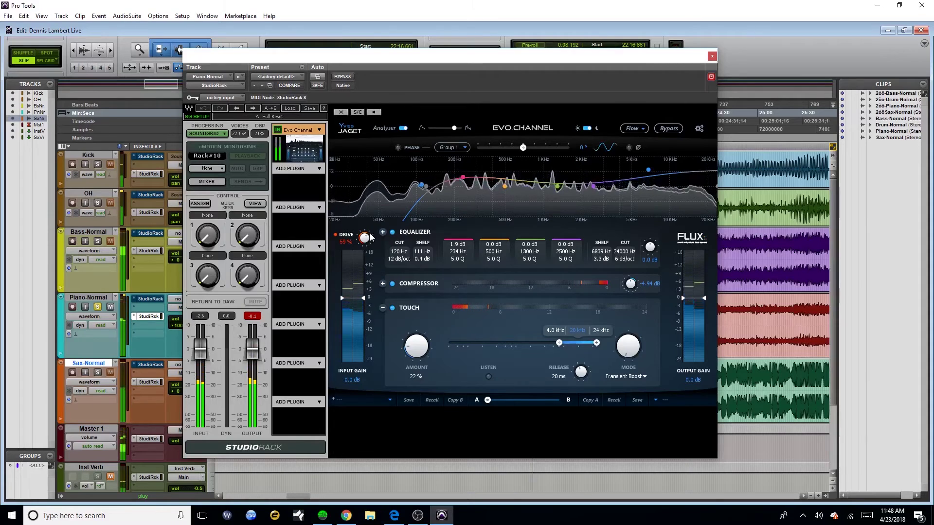
{"action": "left_click", "coordinate": [711, 57]}
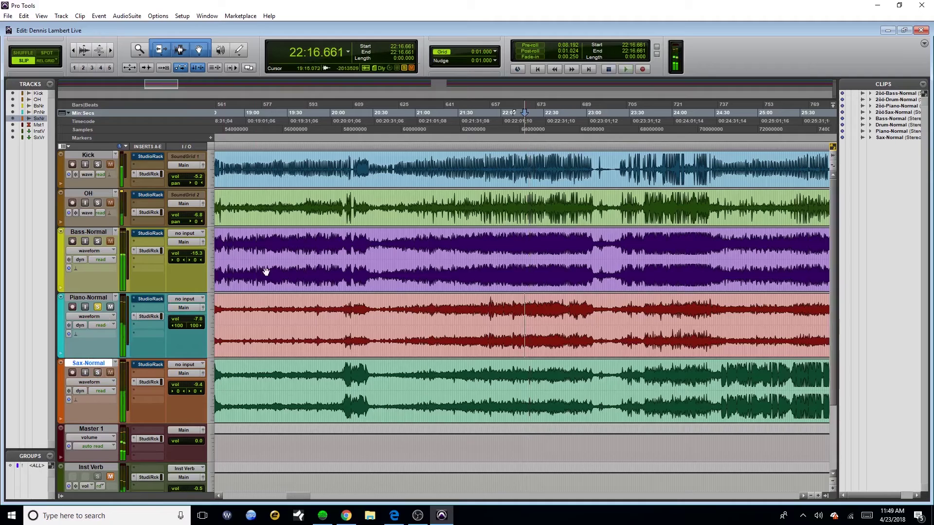
Step: In the Mix window, open the bass track's StudioRack insert holding Evo Channel and start playback
{"action": "key", "text": "ctrl+equal"}
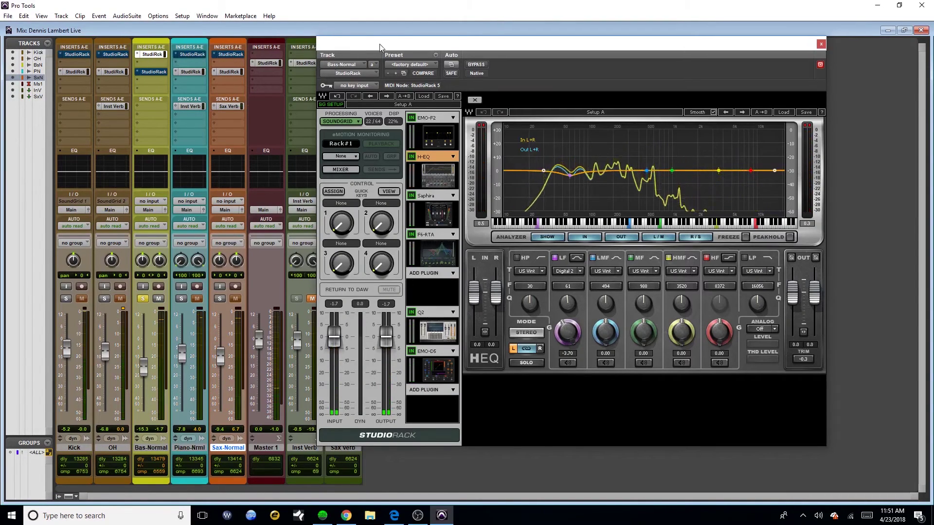
{"action": "left_click_drag", "start_coordinate": [377, 49], "coordinate": [366, 48]}
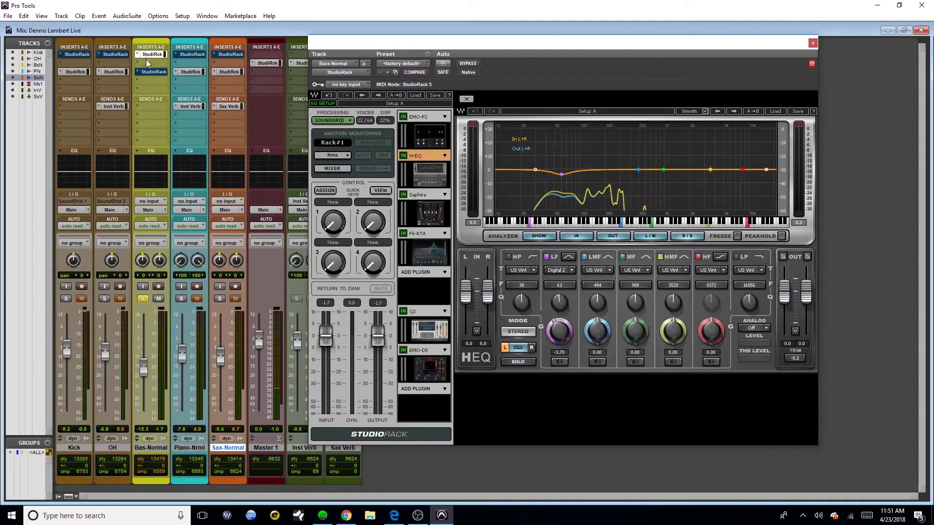
{"action": "left_click", "coordinate": [149, 71]}
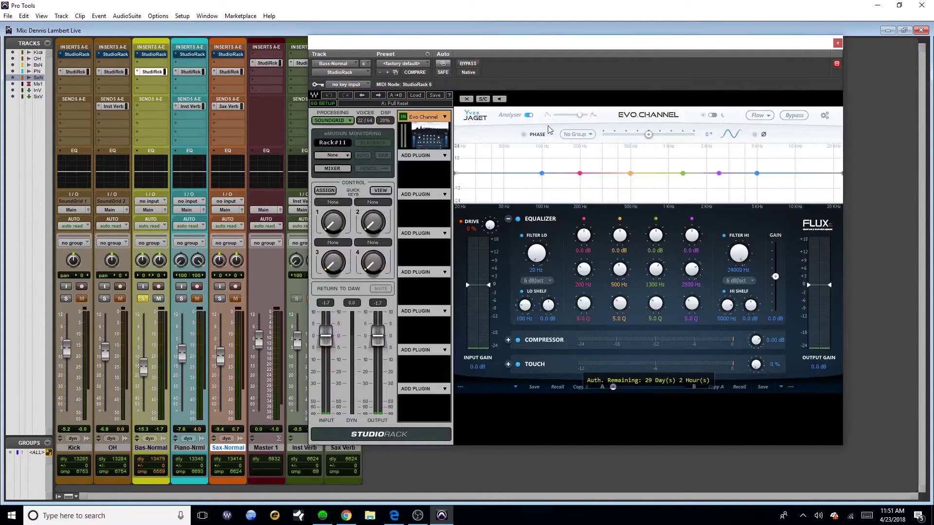
{"action": "key", "text": "space"}
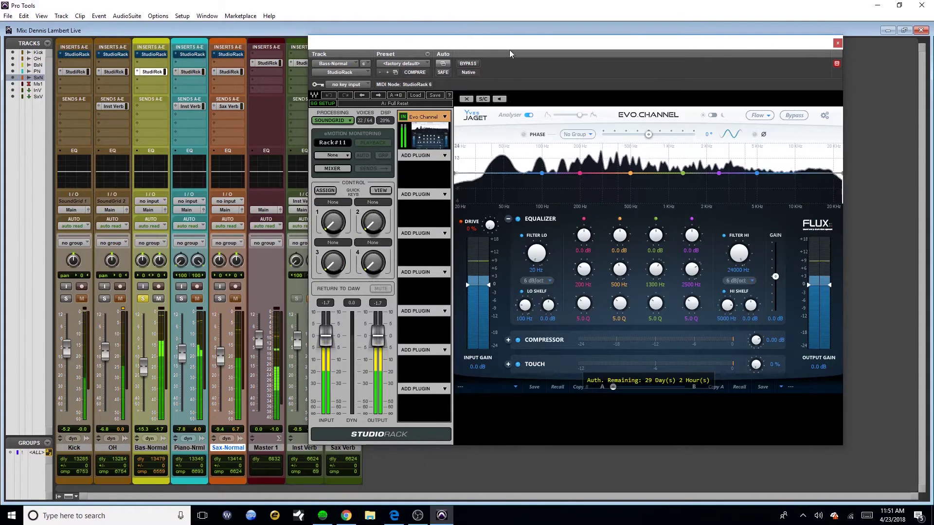
{"action": "left_click_drag", "start_coordinate": [509, 51], "coordinate": [473, 52]}
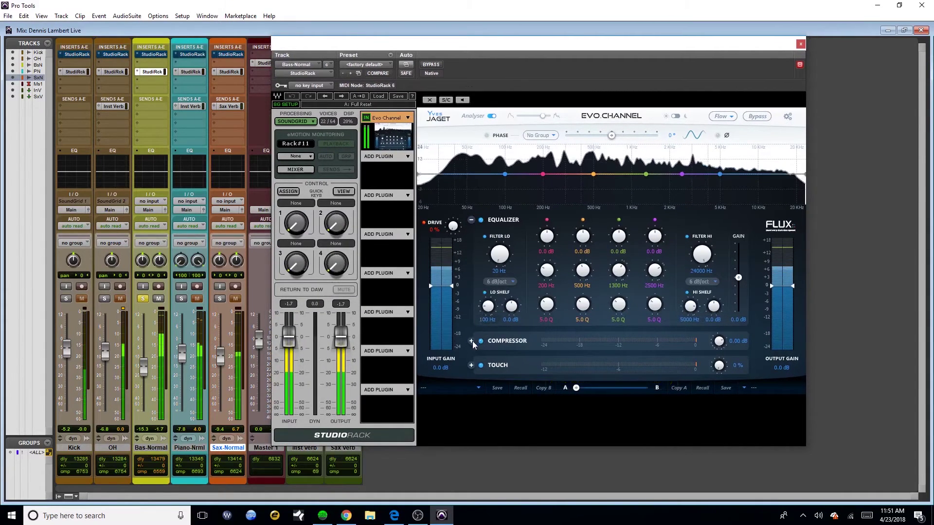
Step: Set the bass compressor to Bass mode with about -3.31 dB threshold and 8.1 dB gain, and collapse its section
{"action": "left_click", "coordinate": [472, 341]}
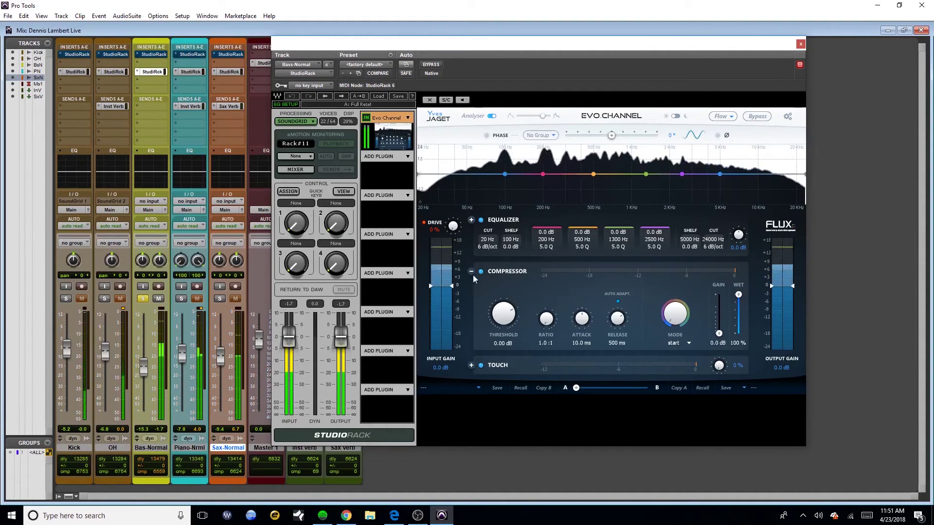
{"action": "left_click_drag", "start_coordinate": [675, 311], "coordinate": [679, 251]}
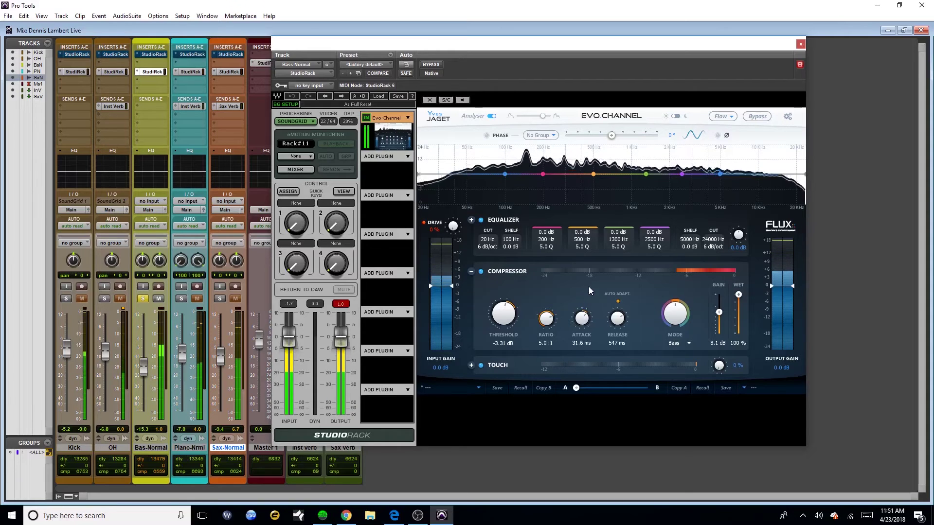
{"action": "left_click", "coordinate": [471, 272]}
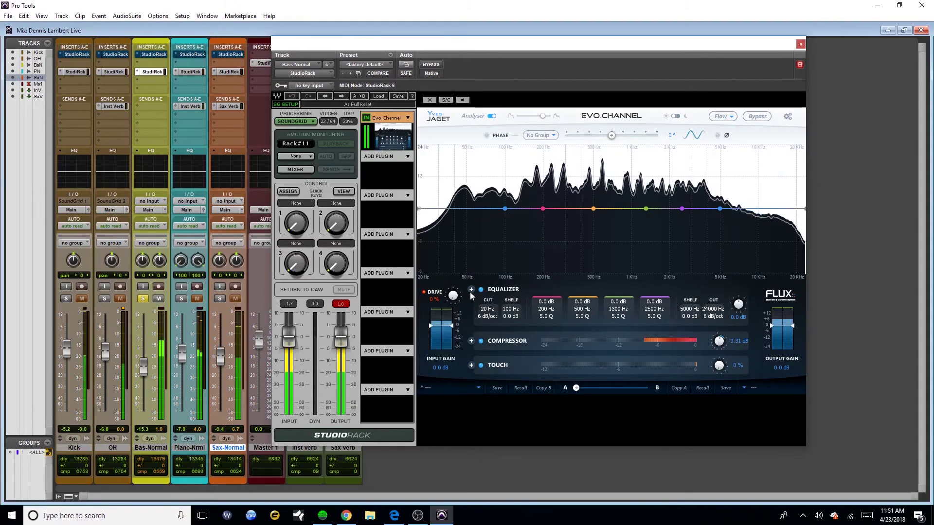
Step: In the bass equalizer, raise the high shelf to about 1.3 dB and set the high filter to 12 dB/oct at about 8162 Hz
{"action": "left_click", "coordinate": [471, 233]}
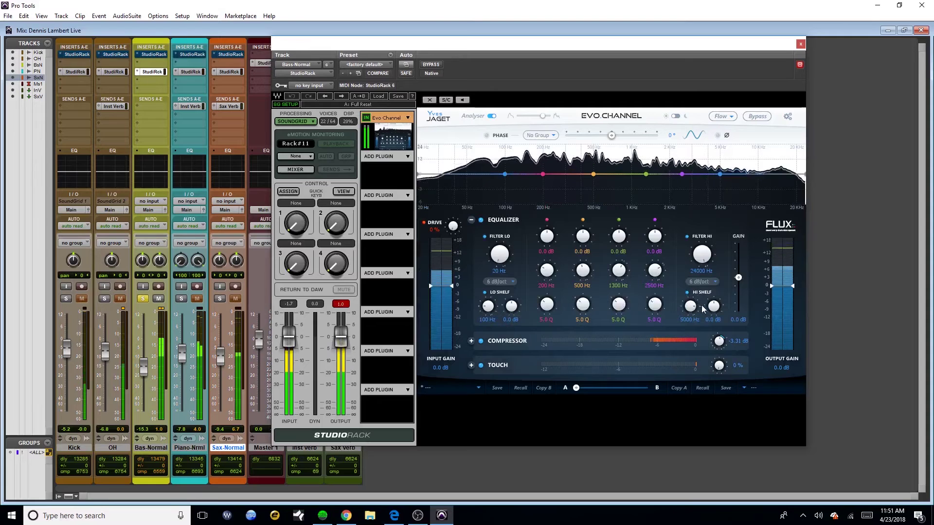
{"action": "scroll", "coordinate": [715, 305], "scroll_direction": "up", "scroll_amount": 3}
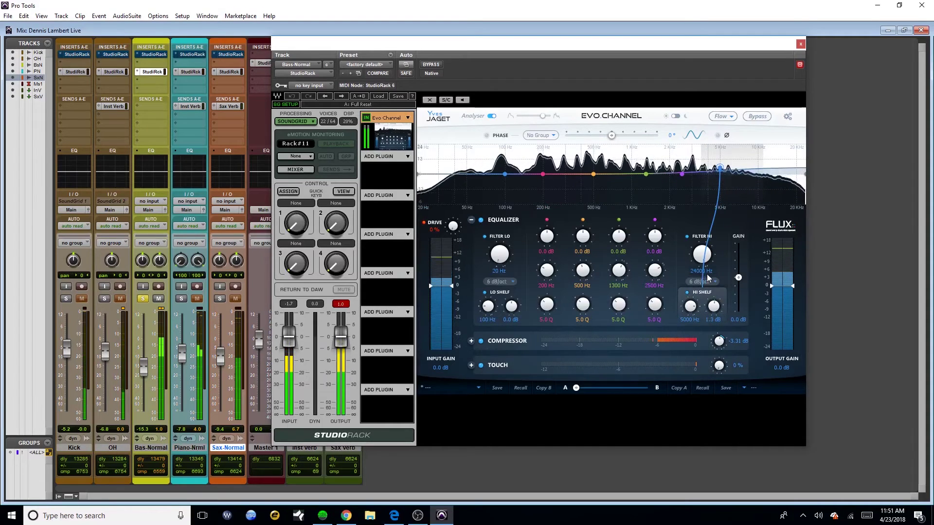
{"action": "left_click", "coordinate": [715, 281]}
{"action": "left_click", "coordinate": [700, 297]}
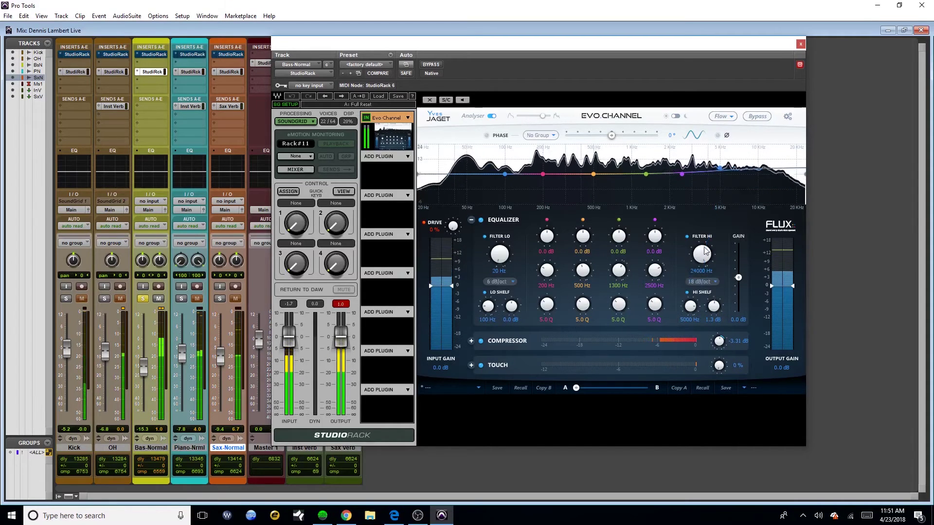
{"action": "scroll", "coordinate": [703, 268], "scroll_direction": "down", "scroll_amount": 3}
{"action": "scroll", "coordinate": [702, 269], "scroll_direction": "down", "scroll_amount": 5}
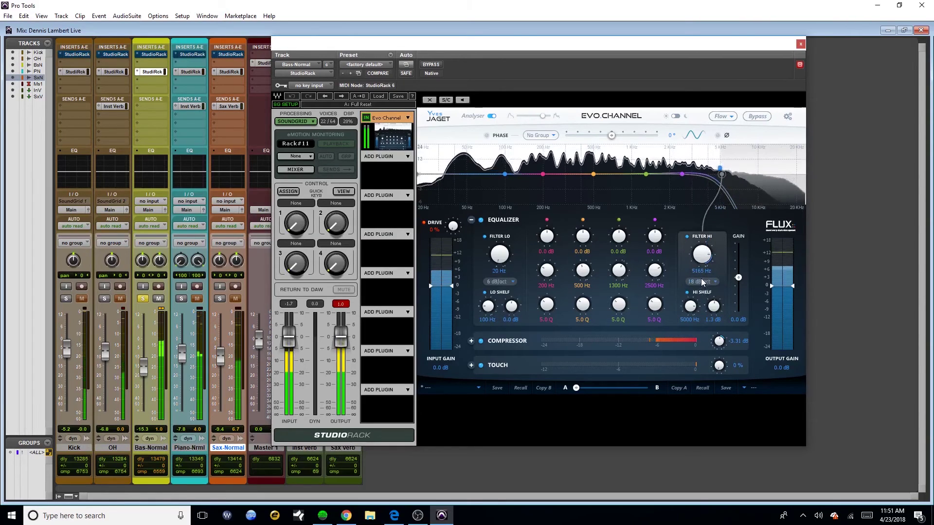
{"action": "scroll", "coordinate": [702, 278], "scroll_direction": "up", "scroll_amount": 2}
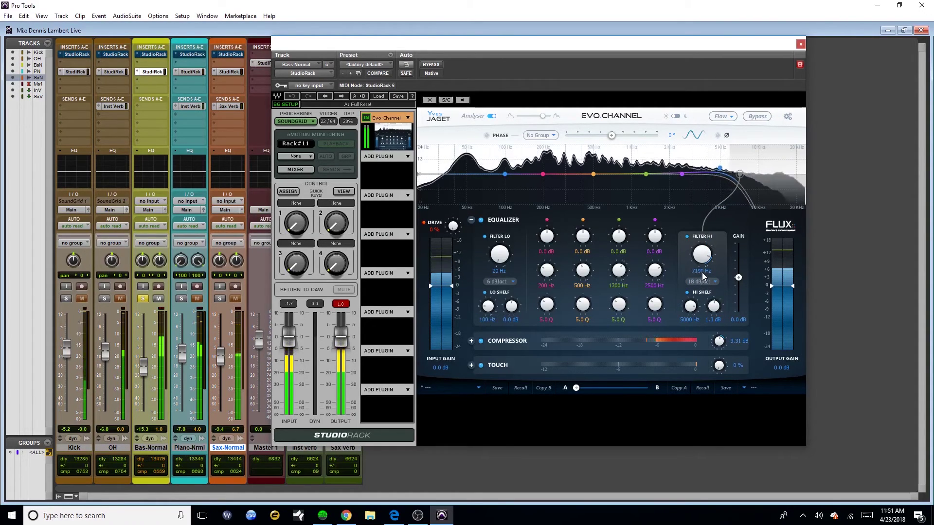
{"action": "scroll", "coordinate": [702, 278], "scroll_direction": "down", "scroll_amount": 1}
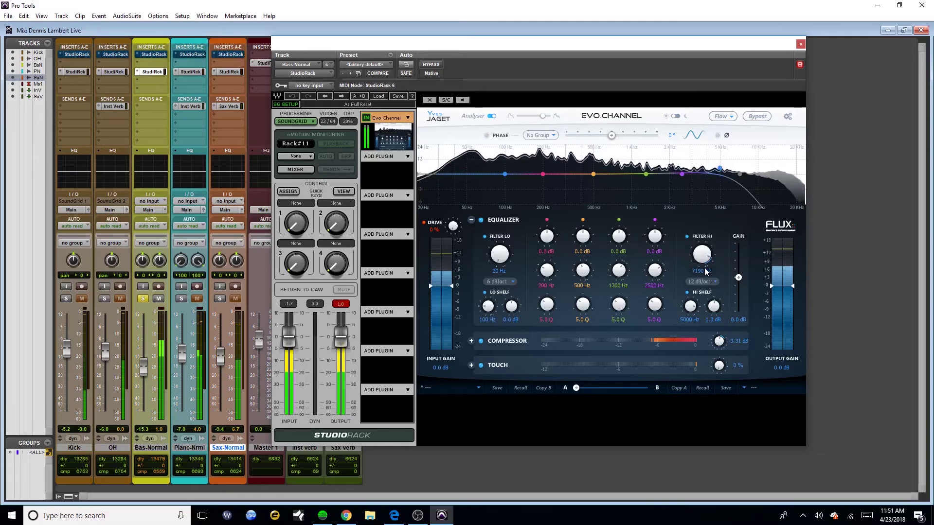
{"action": "left_click_drag", "start_coordinate": [740, 174], "coordinate": [747, 173]}
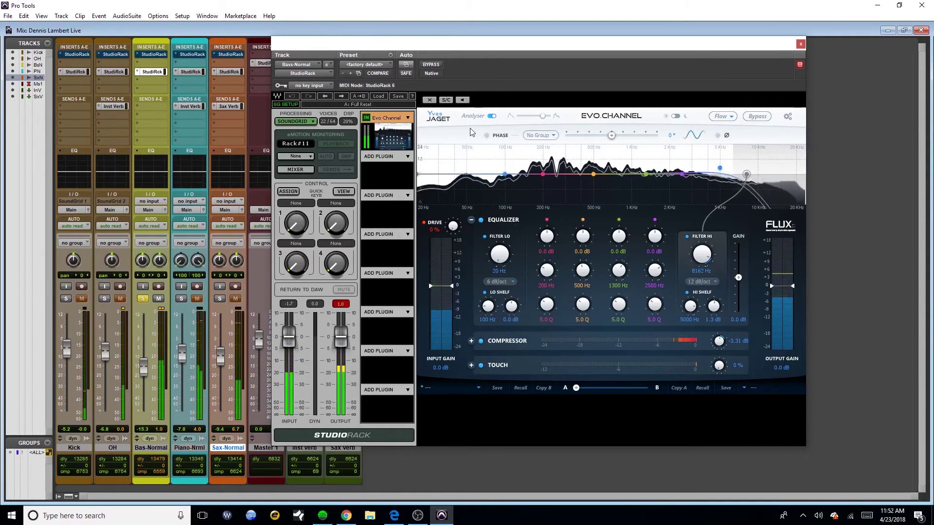
Step: Return to the Edit window, restart playback and raise the bass's drive to about 42%
{"action": "key", "text": "ctrl+equal"}
{"action": "left_click_drag", "start_coordinate": [327, 47], "coordinate": [402, 93]}
{"action": "key", "text": "space"}
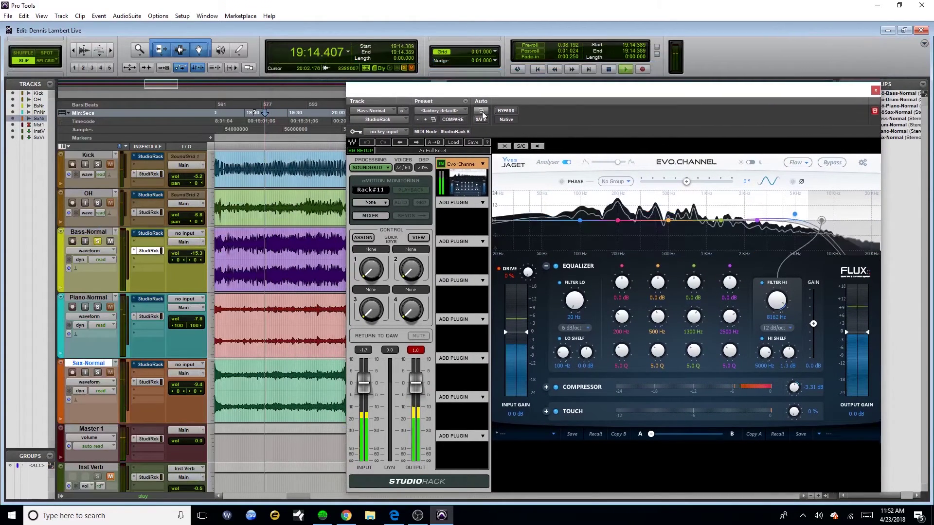
{"action": "left_click_drag", "start_coordinate": [576, 100], "coordinate": [470, 77]}
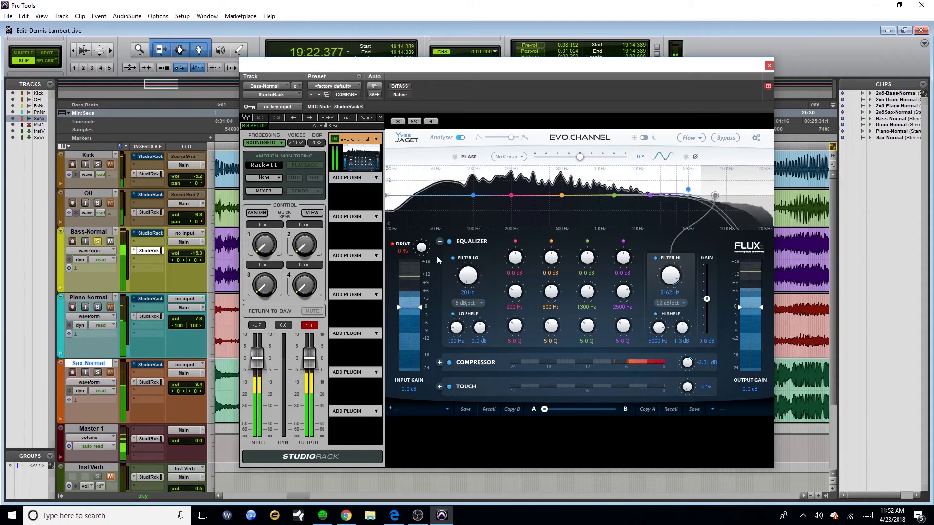
{"action": "left_click_drag", "start_coordinate": [421, 247], "coordinate": [429, 181]}
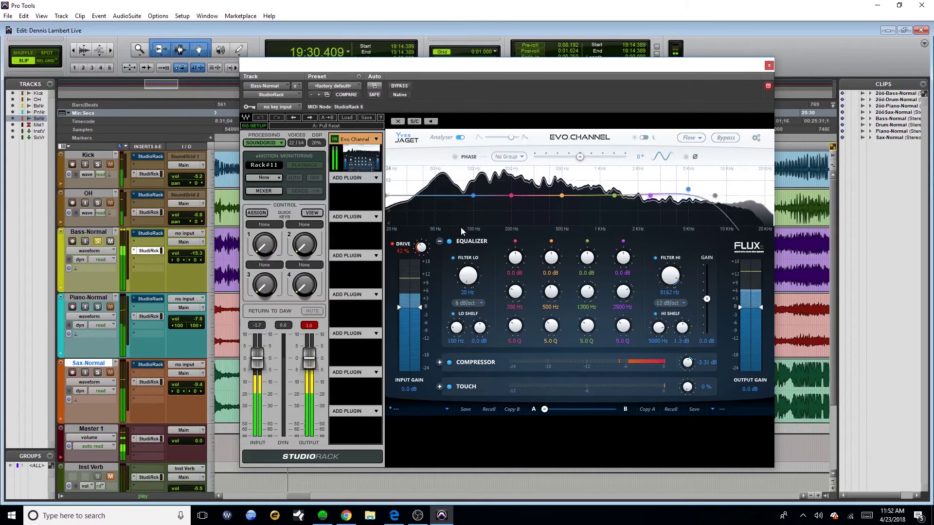
Step: Set the bass's Touch section to Transient Boost at about 31% over 1.9 to 7.5 kHz, and close the plug-in window
{"action": "left_click", "coordinate": [439, 387]}
{"action": "left_click", "coordinate": [691, 386]}
{"action": "left_click", "coordinate": [684, 343]}
{"action": "left_click_drag", "start_coordinate": [473, 355], "coordinate": [476, 286]}
{"action": "left_click_drag", "start_coordinate": [650, 353], "coordinate": [619, 340]}
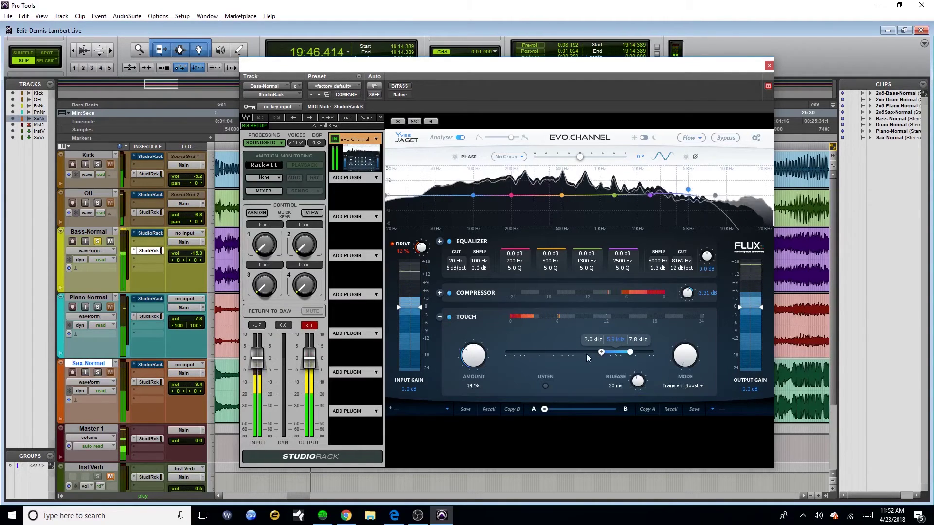
{"action": "left_click_drag", "start_coordinate": [613, 342], "coordinate": [610, 342]}
{"action": "left_click_drag", "start_coordinate": [470, 360], "coordinate": [471, 365]}
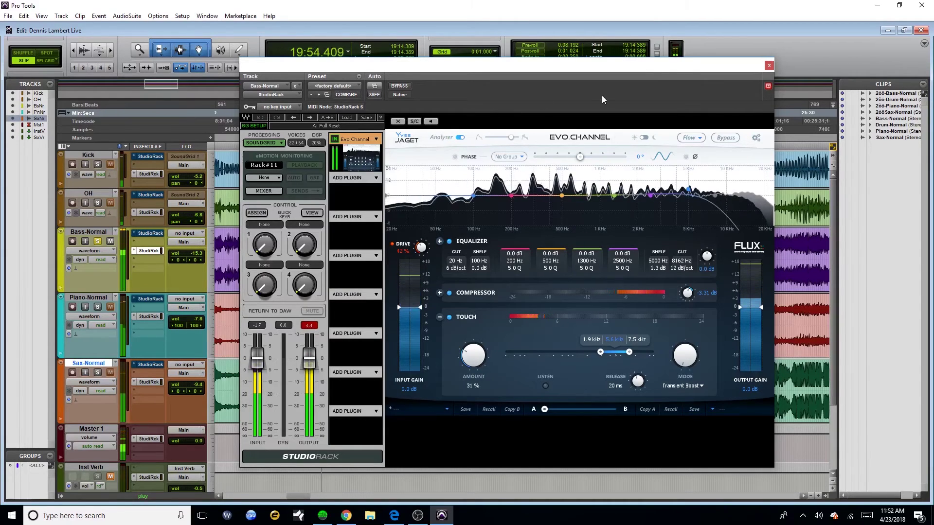
{"action": "left_click_drag", "start_coordinate": [667, 67], "coordinate": [664, 72]}
{"action": "key", "text": "space"}
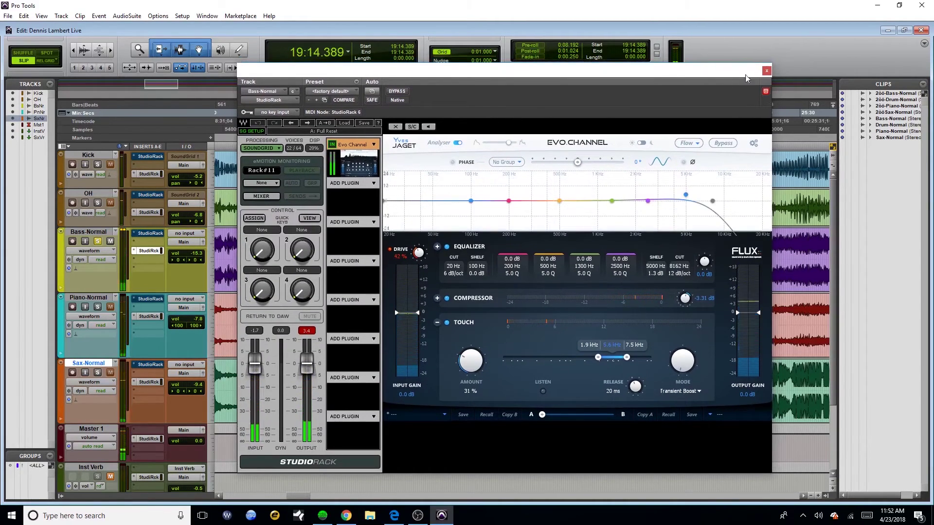
{"action": "left_click", "coordinate": [766, 71]}
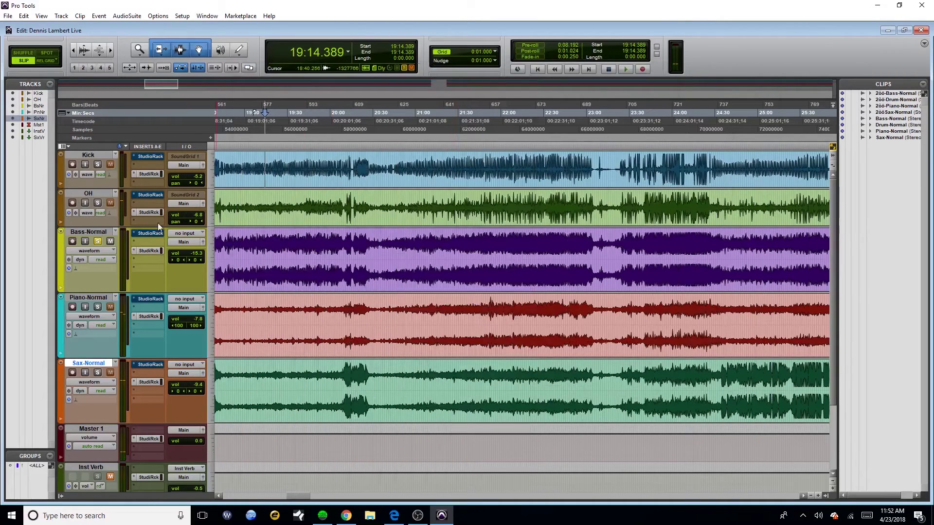
Step: Restart playback, reopen Evo Channel on the bass track and reduce its compressor gain to about 2.9 dB
{"action": "left_click_drag", "start_coordinate": [148, 234], "coordinate": [146, 249]}
{"action": "key", "text": "space"}
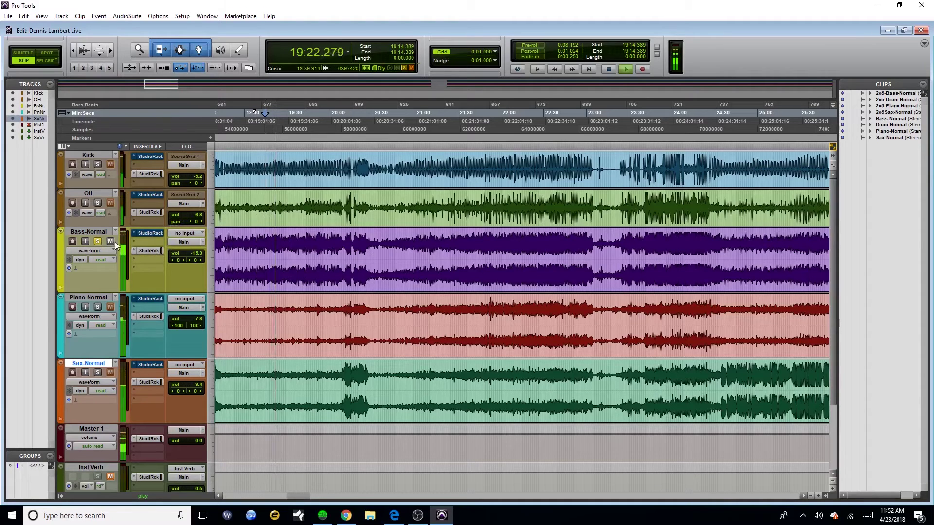
{"action": "left_click", "coordinate": [148, 251]}
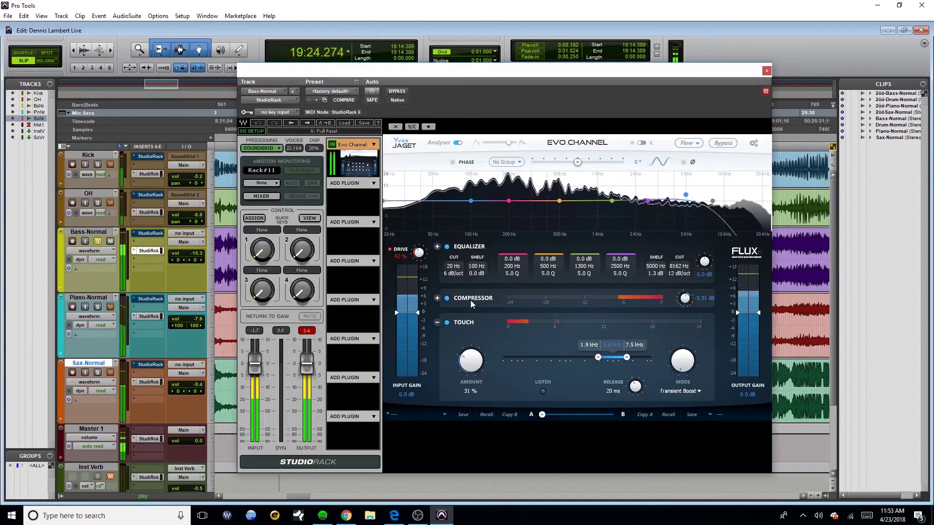
{"action": "left_click", "coordinate": [437, 298]}
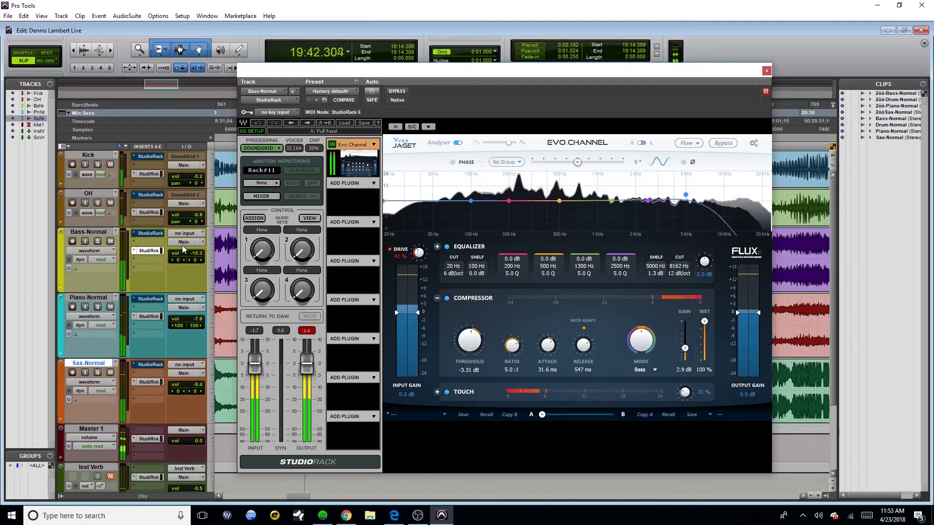
Step: Close the bass plug-in window, solo the OH track, open its Evo Channel and restart playback
{"action": "left_click", "coordinate": [767, 70]}
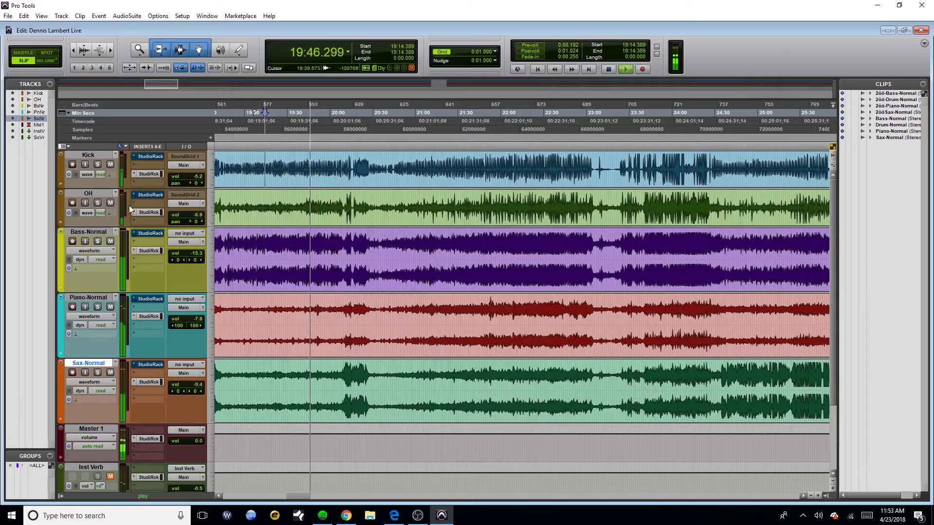
{"action": "key", "text": "space"}
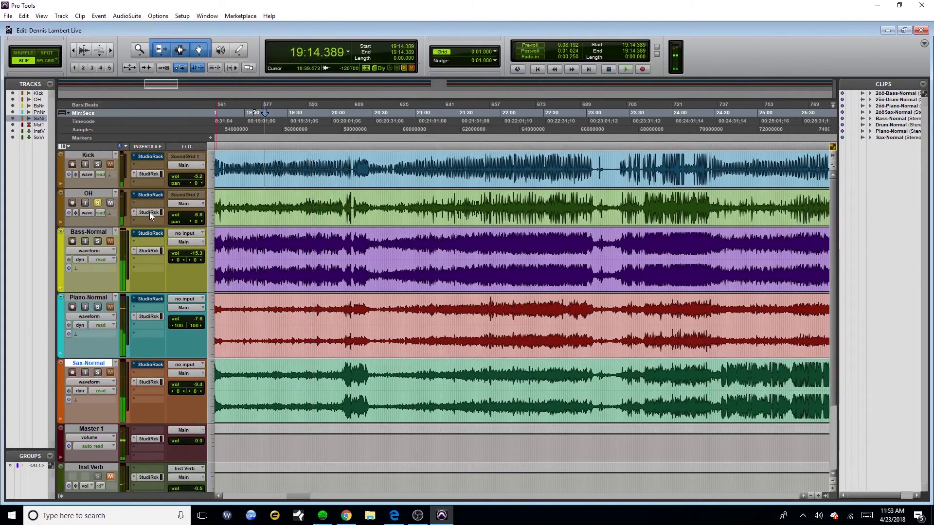
{"action": "left_click", "coordinate": [147, 212]}
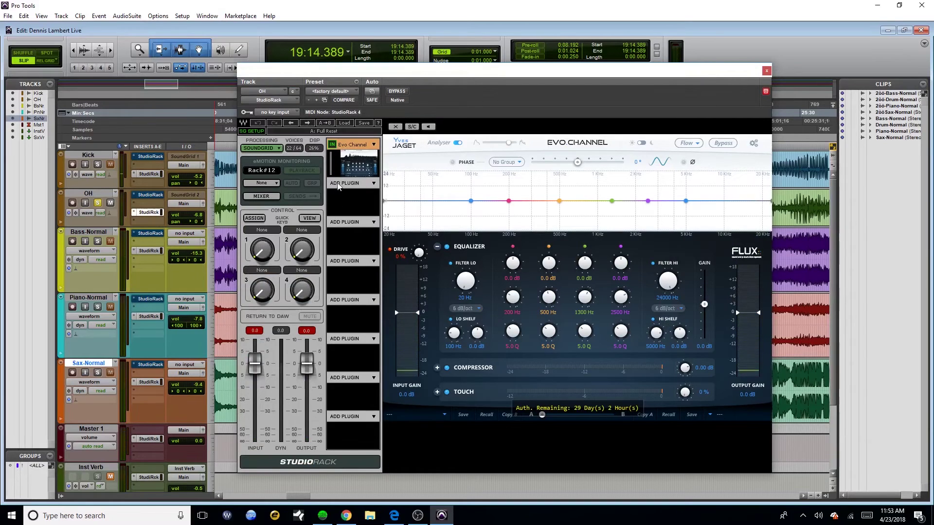
{"action": "key", "text": "space"}
Step: Open the OH track's first StudioRack insert, switch on its plug-ins including Oxford Inflator and EMO-Q4, and shift the window clear of the inserts
{"action": "left_click", "coordinate": [151, 193]}
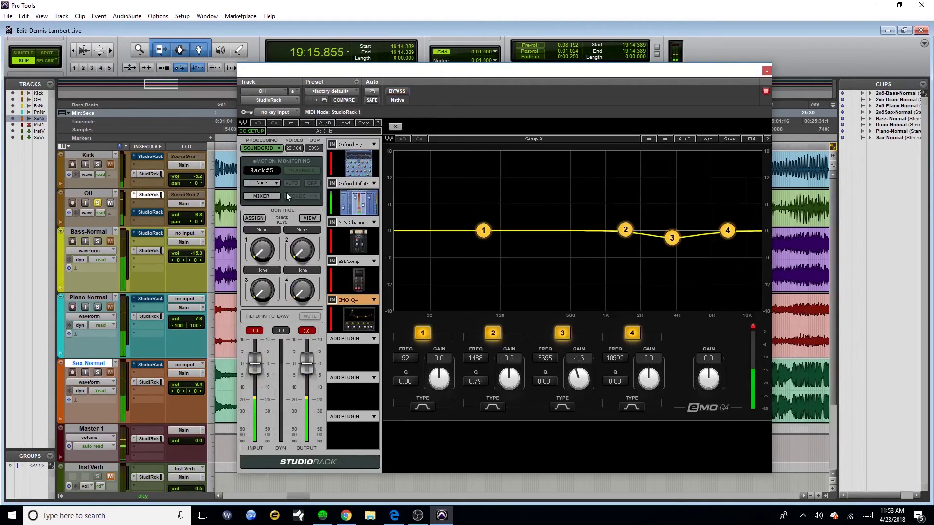
{"action": "left_click", "coordinate": [343, 198]}
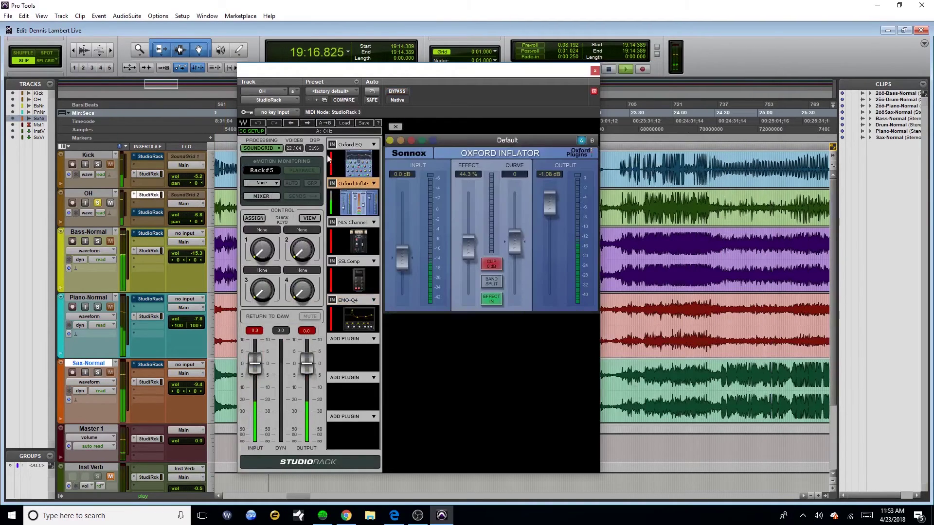
{"action": "left_click", "coordinate": [332, 184]}
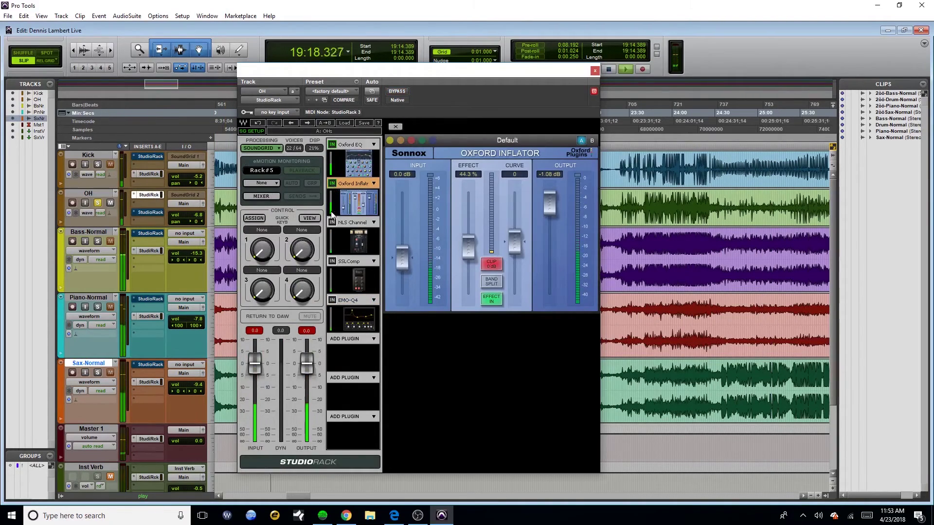
{"action": "left_click", "coordinate": [332, 300]}
{"action": "left_click_drag", "start_coordinate": [396, 74], "coordinate": [428, 74]}
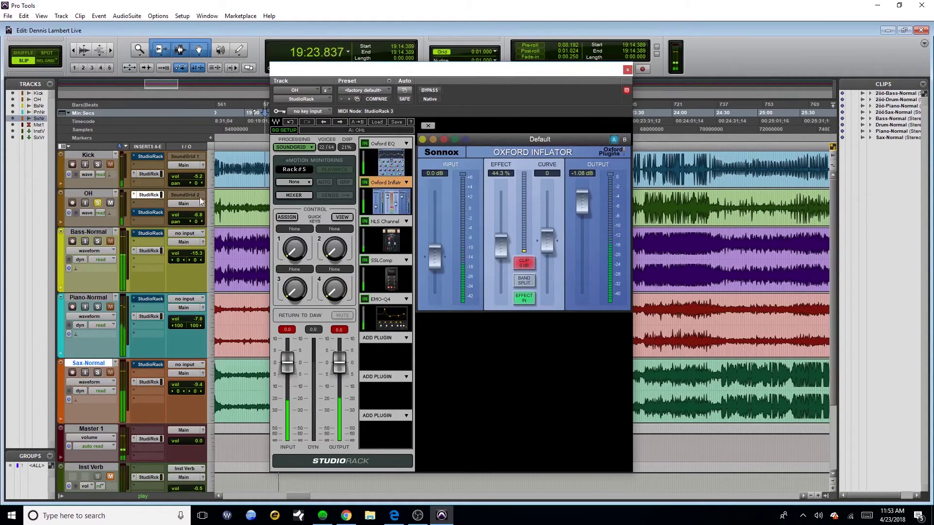
Step: Open the OH track's Evo Channel, raise its drive to about 75% and set the compressor mode to Overhead
{"action": "left_click", "coordinate": [142, 211]}
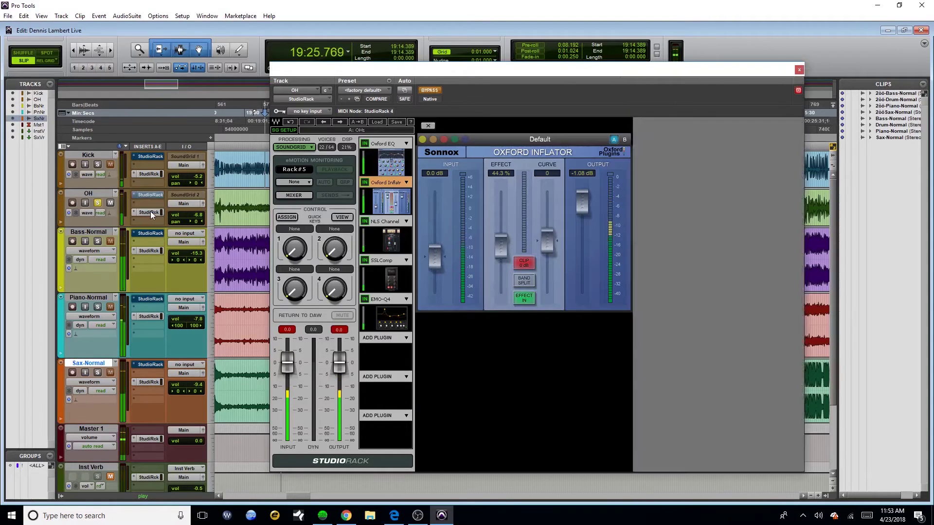
{"action": "left_click_drag", "start_coordinate": [453, 252], "coordinate": [454, 263]}
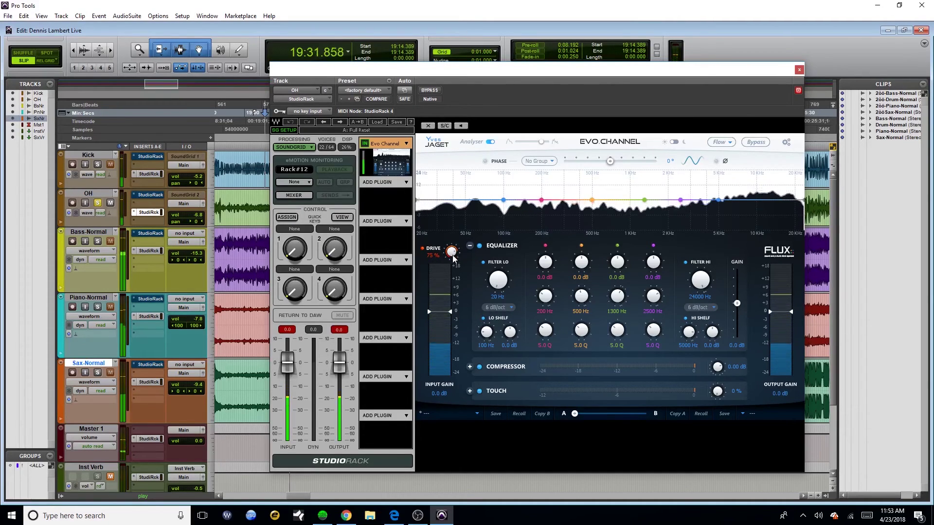
{"action": "left_click", "coordinate": [470, 366]}
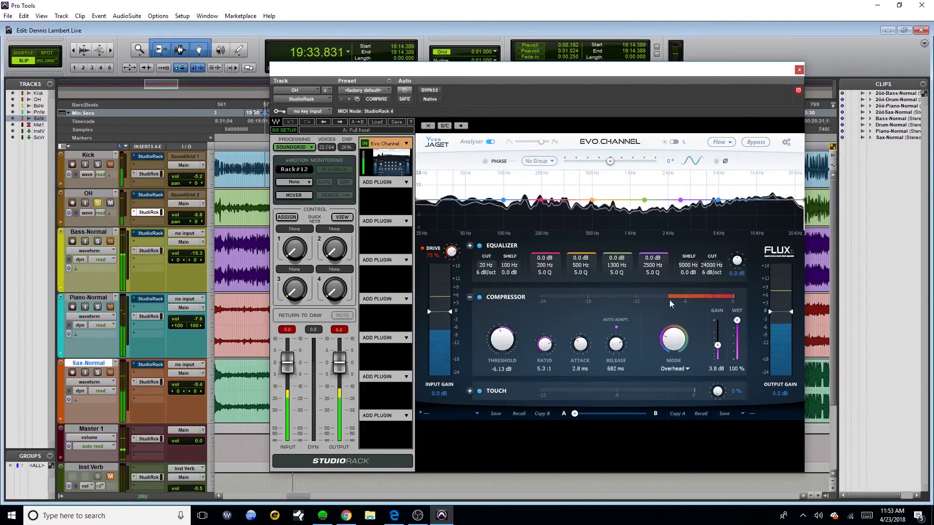
Step: Set the OH compressor to ratio 3.2:1, attack 70.3 ms, release 40 ms, threshold 3.80 dB and gain 1.8 dB
{"action": "left_click_drag", "start_coordinate": [581, 344], "coordinate": [586, 295]}
{"action": "left_click_drag", "start_coordinate": [551, 369], "coordinate": [553, 376]}
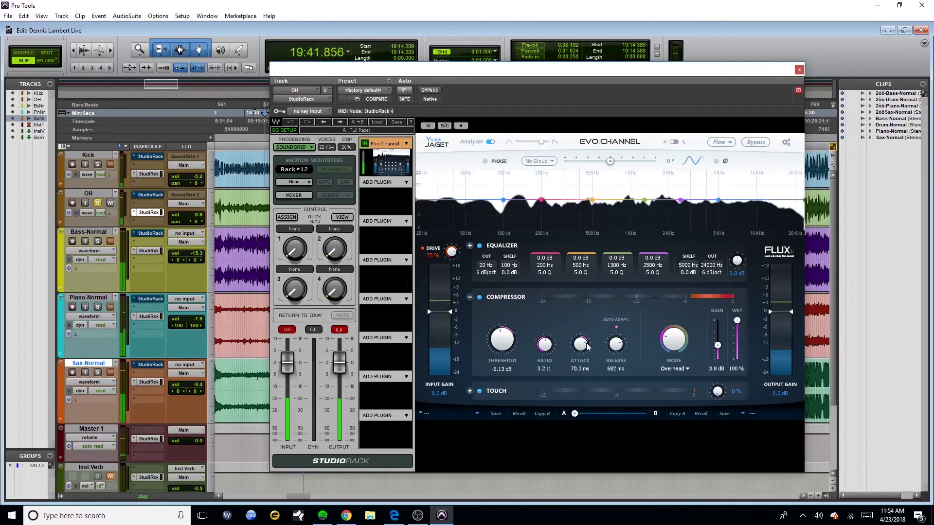
{"action": "left_click_drag", "start_coordinate": [623, 347], "coordinate": [618, 384]}
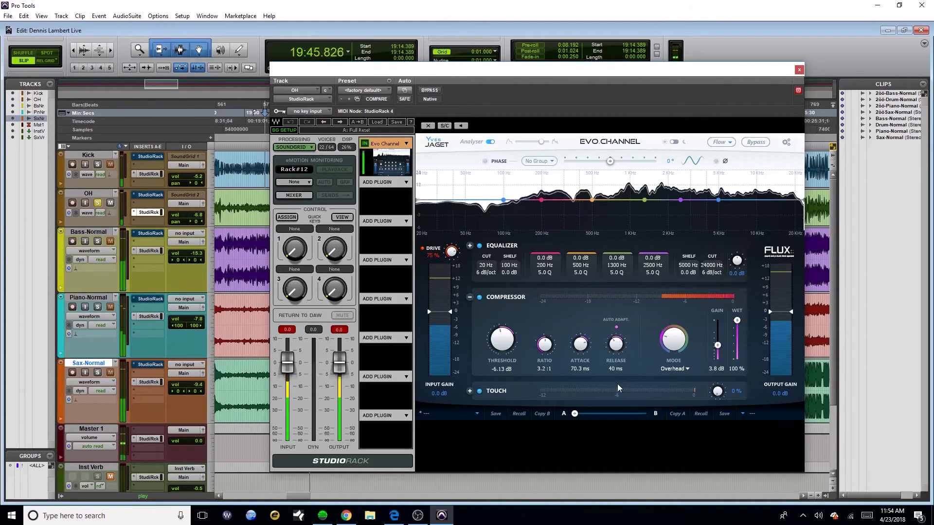
{"action": "left_click_drag", "start_coordinate": [510, 340], "coordinate": [517, 308]}
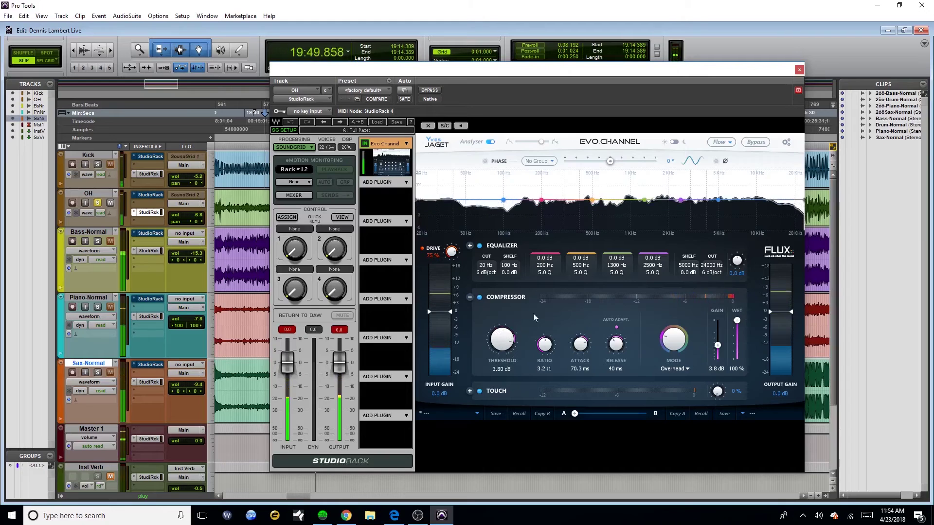
{"action": "left_click_drag", "start_coordinate": [718, 346], "coordinate": [721, 350]}
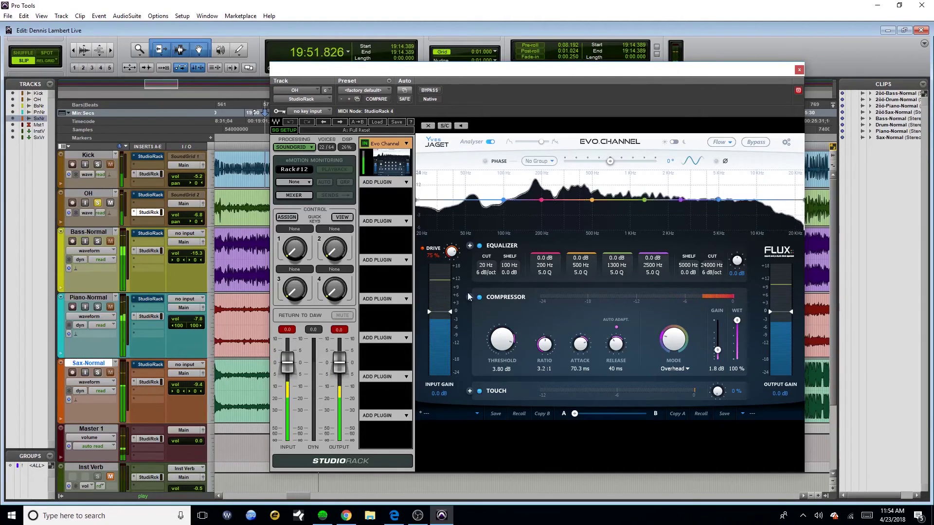
Step: Compare the OH track with Evo Channel bypassed and active, and raise its compressor attack to about 104.8 ms
{"action": "left_click", "coordinate": [364, 143]}
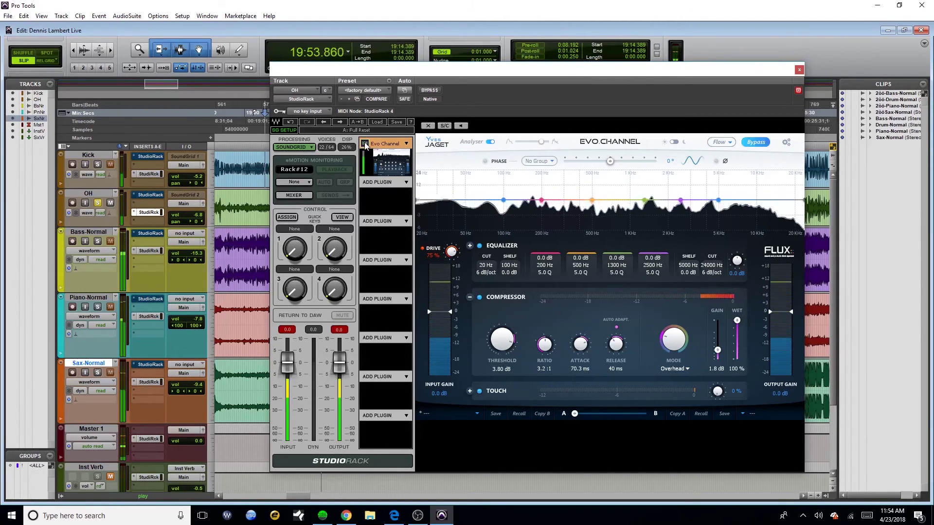
{"action": "left_click", "coordinate": [364, 144]}
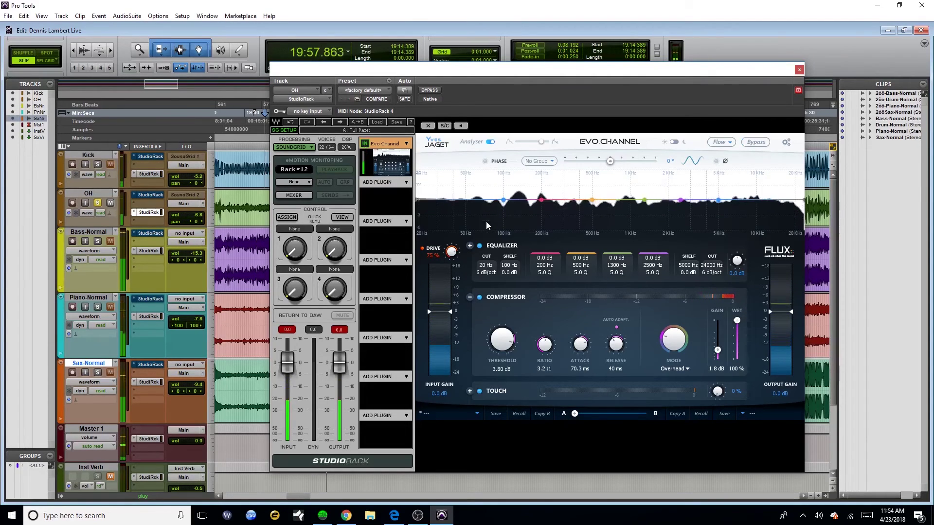
{"action": "mouse_move", "coordinate": [581, 344]}
{"action": "left_mouse_down"}
{"action": "mouse_move", "coordinate": [581, 335]}
{"action": "mouse_move", "coordinate": [584, 344]}
{"action": "left_mouse_up"}
{"action": "scroll", "coordinate": [584, 344], "scroll_direction": "up", "scroll_amount": 3}
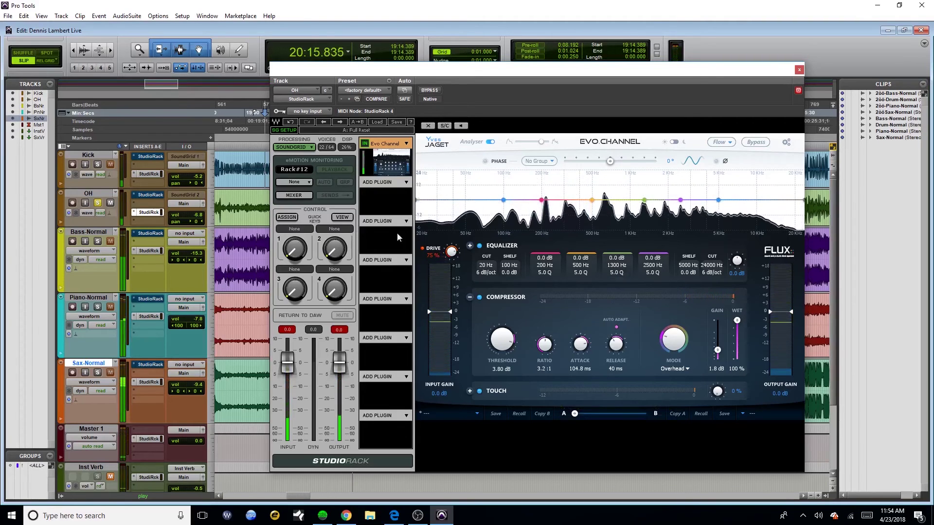
Step: Compare the OH track's original StudioRack chain with its Evo Channel insert by swapping which one is bypassed
{"action": "left_click_drag", "start_coordinate": [377, 75], "coordinate": [422, 77]}
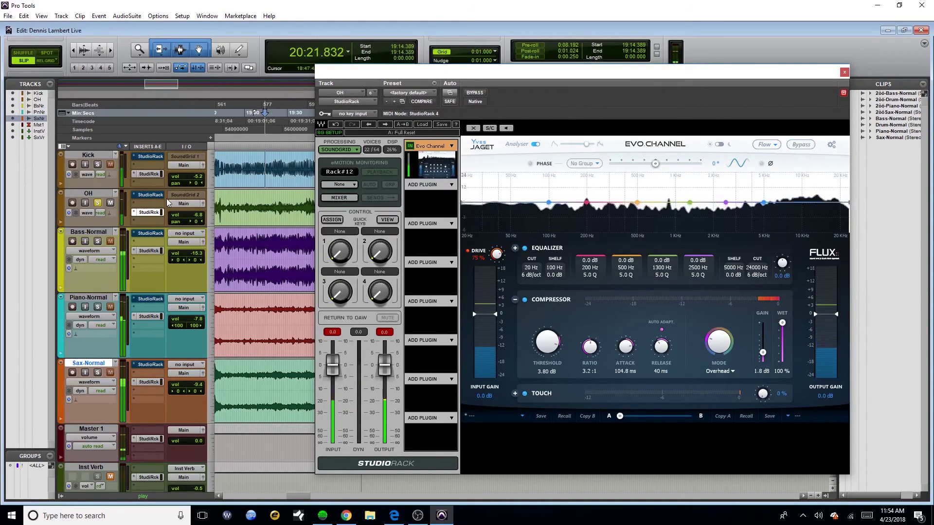
{"action": "left_click", "coordinate": [143, 214], "text": "ctrl"}
{"action": "left_click", "coordinate": [151, 196], "text": "ctrl"}
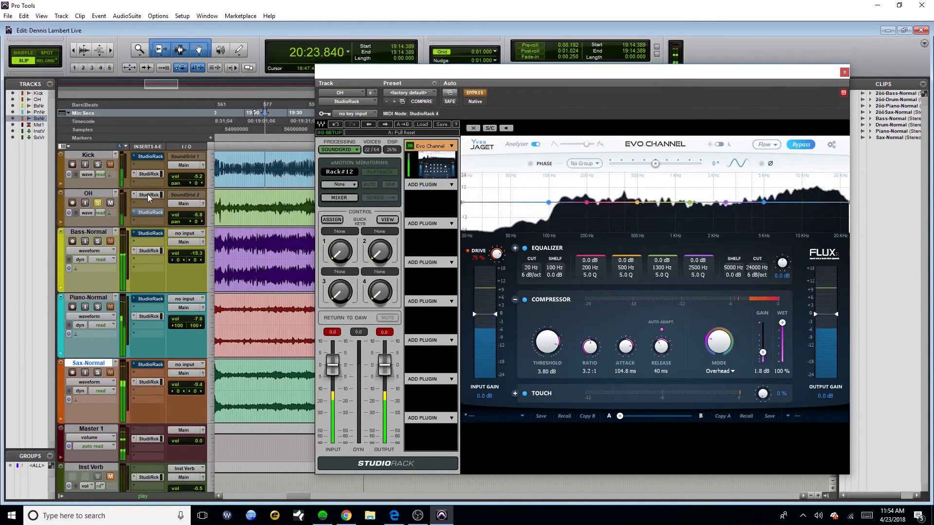
{"action": "left_click", "coordinate": [152, 196], "text": "ctrl"}
{"action": "left_click", "coordinate": [150, 213], "text": "ctrl"}
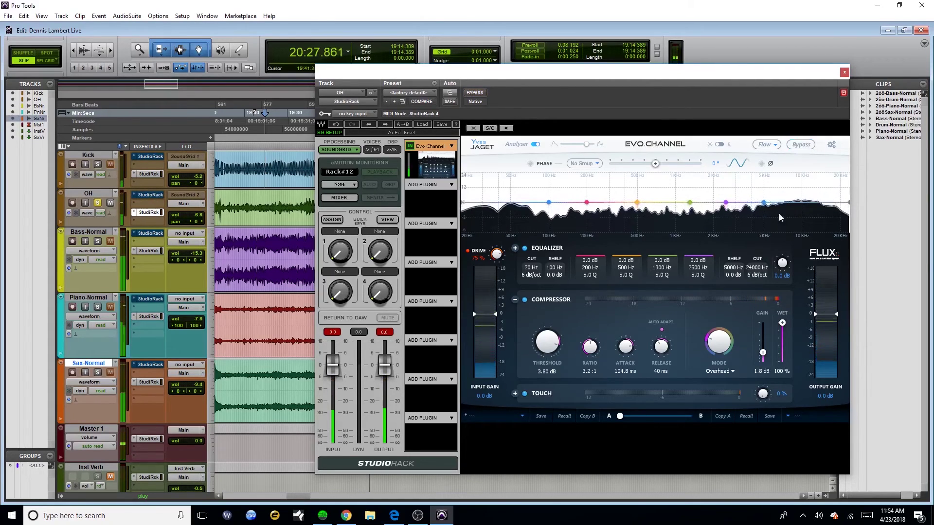
Step: Raise the OH equalizer's high shelf to about 1.7 dB at 5833 Hz and compare it again with the original chain
{"action": "left_click_drag", "start_coordinate": [766, 204], "coordinate": [775, 195]}
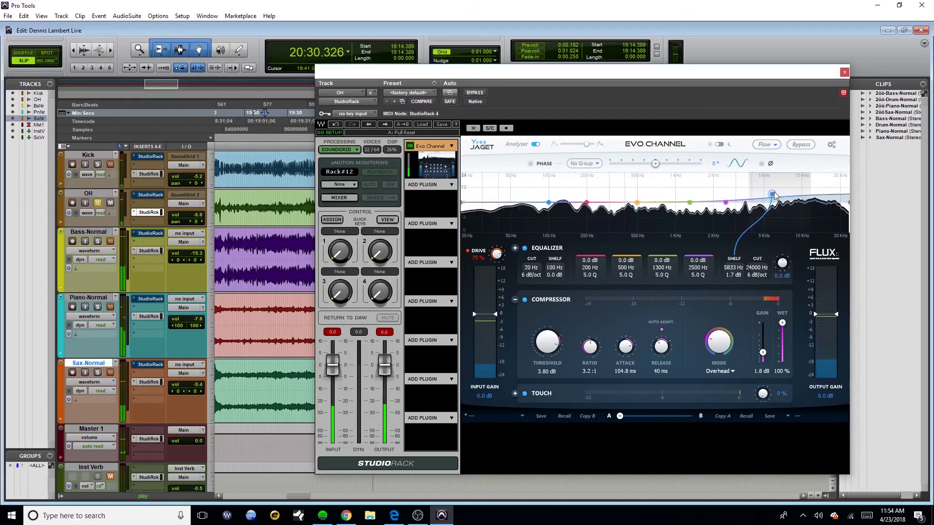
{"action": "left_click", "coordinate": [151, 212], "text": "ctrl"}
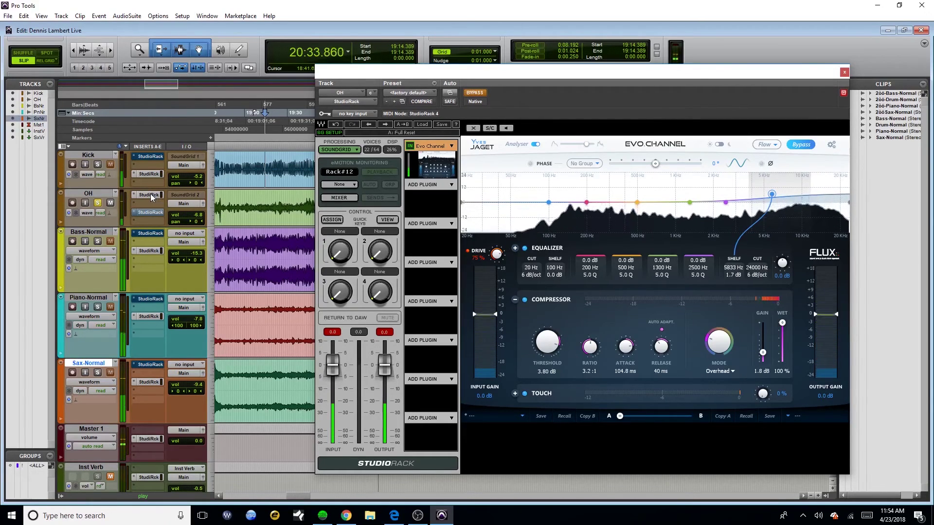
{"action": "left_click", "coordinate": [151, 195], "text": "ctrl"}
{"action": "left_click", "coordinate": [150, 212], "text": "ctrl"}
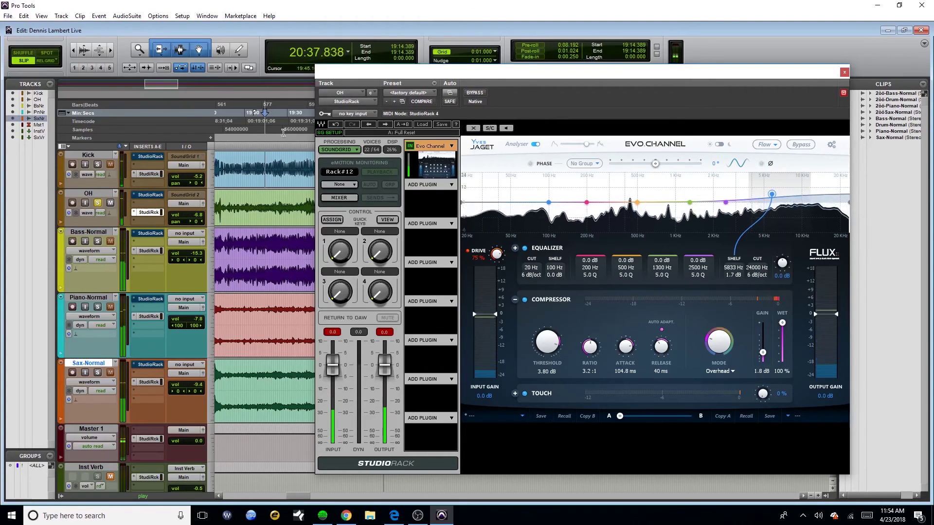
Step: Stop playback, close the OH plug-in, open Evo Channel on the Kick track, restart playback and solo the kick
{"action": "key", "text": "space"}
{"action": "left_click", "coordinate": [151, 210]}
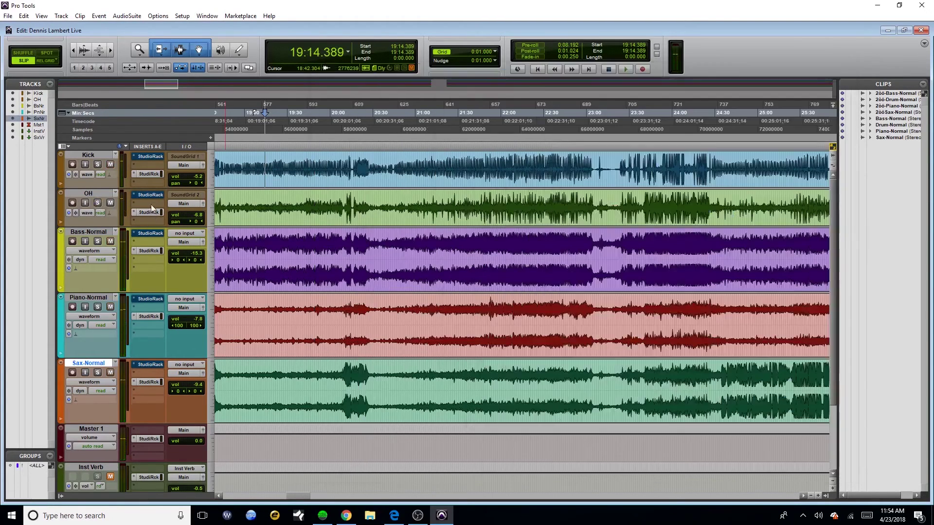
{"action": "left_click", "coordinate": [154, 174]}
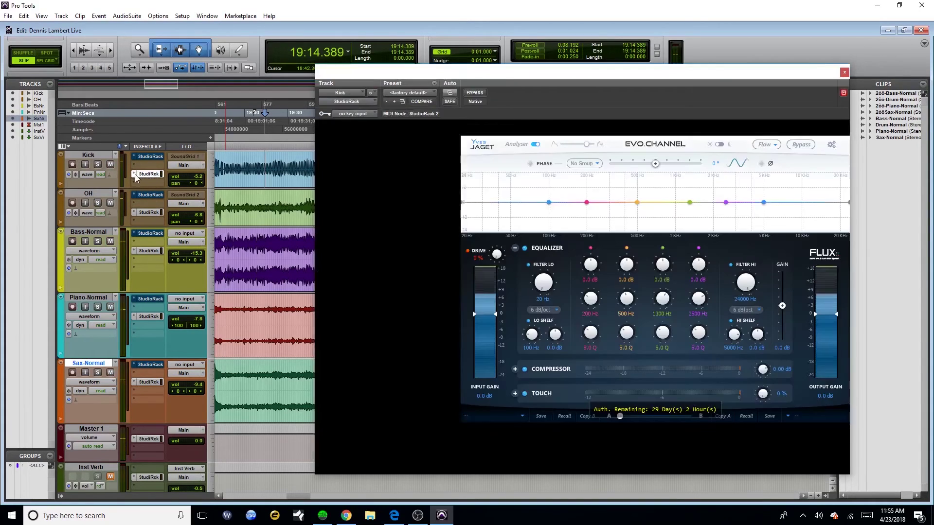
{"action": "key", "text": "space"}
{"action": "left_click", "coordinate": [98, 164]}
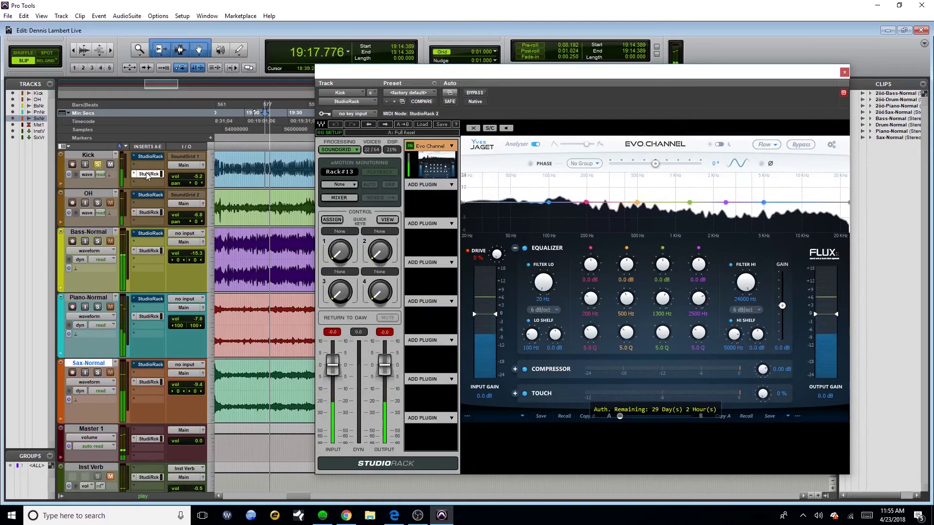
Step: Switch the kick from Evo Channel to its original StudioRack chain and view the CLA-76 compressor in it
{"action": "left_click", "coordinate": [147, 155], "text": "ctrl"}
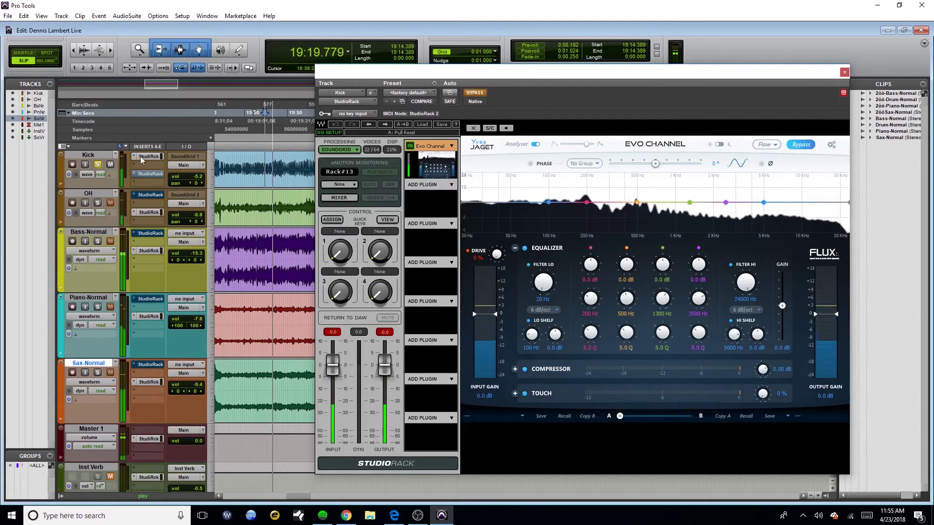
{"action": "left_click", "coordinate": [138, 156]}
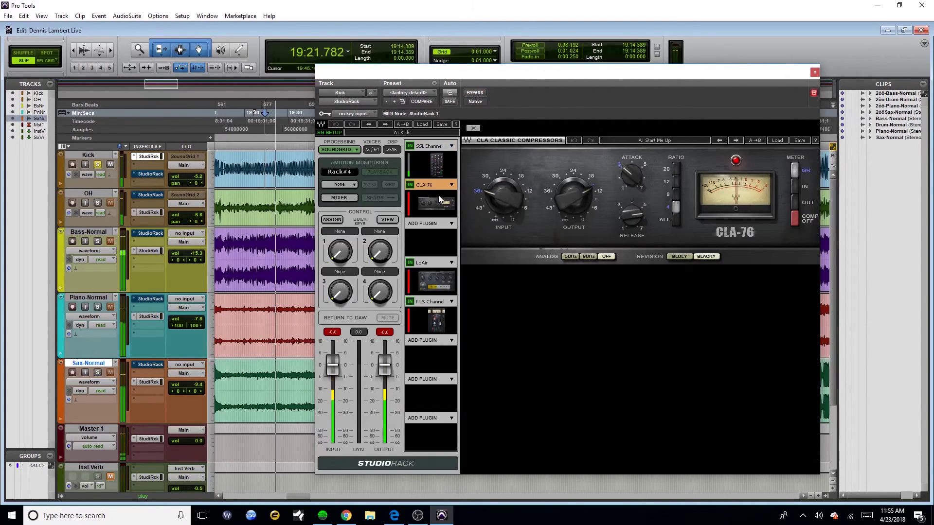
{"action": "left_click", "coordinate": [439, 194]}
{"action": "left_click", "coordinate": [435, 197]}
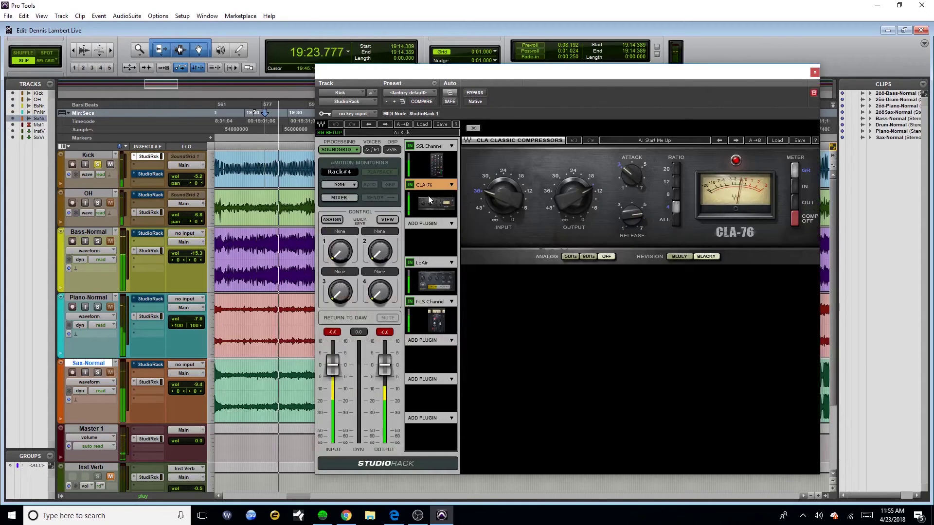
{"action": "left_click_drag", "start_coordinate": [480, 73], "coordinate": [445, 60]}
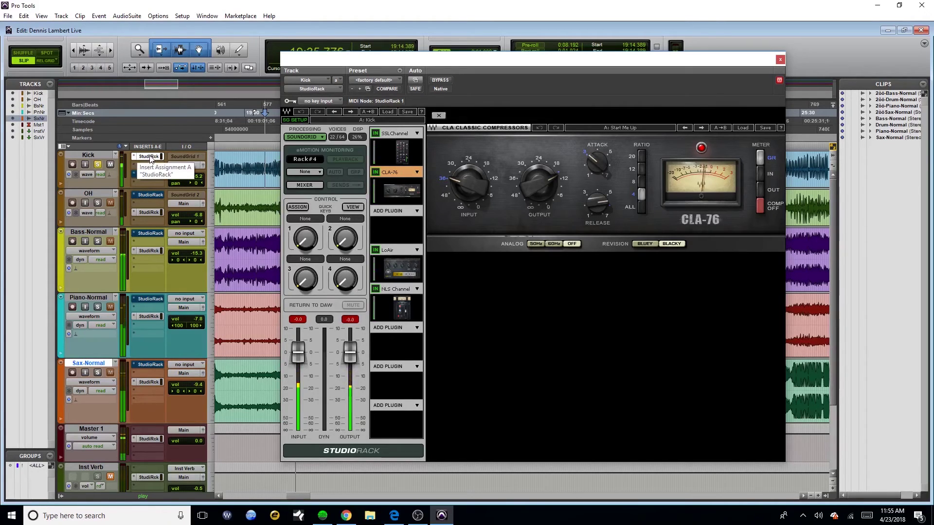
Step: Switch the kick back to its Evo Channel insert and raise the drive to about 72%
{"action": "left_click", "coordinate": [149, 174]}
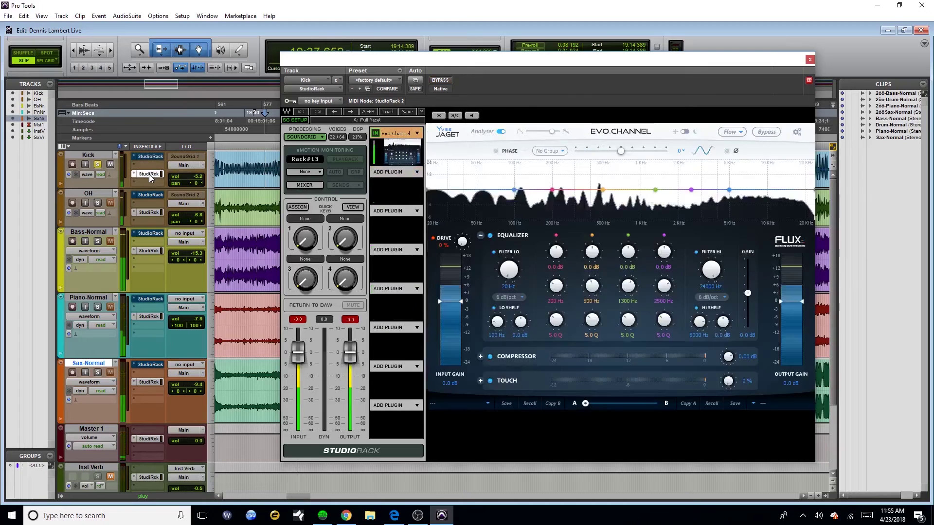
{"action": "left_click_drag", "start_coordinate": [462, 242], "coordinate": [461, 100]}
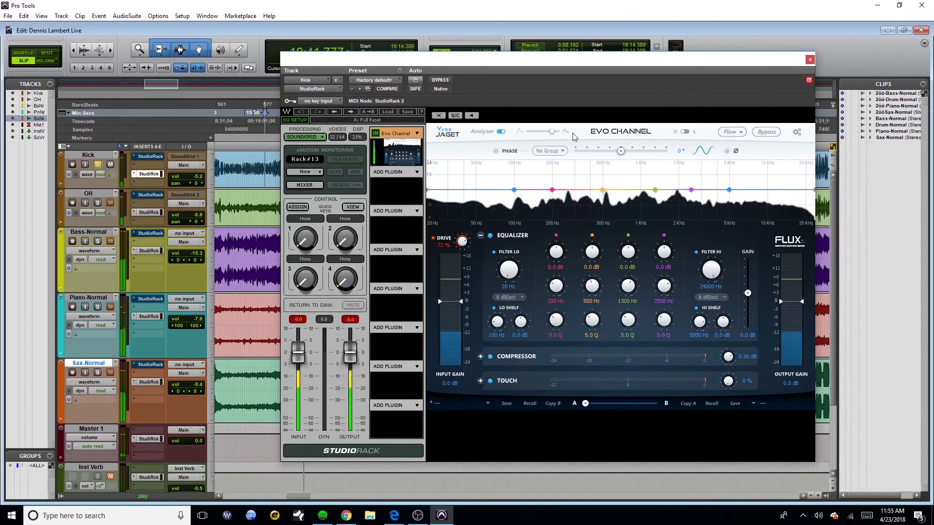
Step: Equalize the kick with -1.0 dB at 508 Hz, a 1.9 dB low shelf at 173 Hz, and 1.6 dB at 3313 Hz
{"action": "mouse_move", "coordinate": [603, 190]}
{"action": "left_mouse_down"}
{"action": "mouse_move", "coordinate": [603, 167]}
{"action": "mouse_move", "coordinate": [604, 194]}
{"action": "left_mouse_up"}
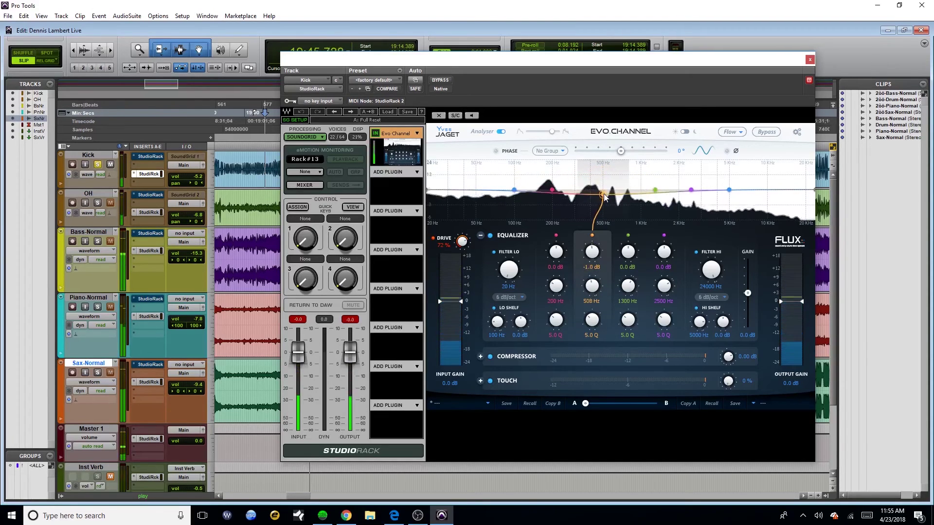
{"action": "left_click_drag", "start_coordinate": [514, 190], "coordinate": [544, 181]}
{"action": "left_click_drag", "start_coordinate": [690, 190], "coordinate": [707, 182]}
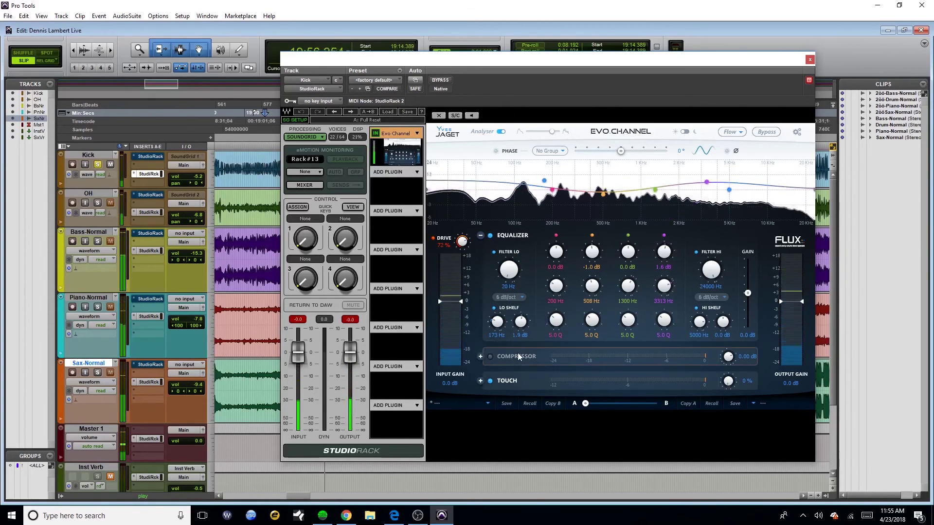
Step: Enable the kick's Evo Channel compressor in Kick/snare mode with a 3.7:1 ratio, 21.3 ms attack, 5 ms release and 2.7 dB gain
{"action": "left_click", "coordinate": [488, 355]}
{"action": "left_click_drag", "start_coordinate": [683, 335], "coordinate": [676, 309]}
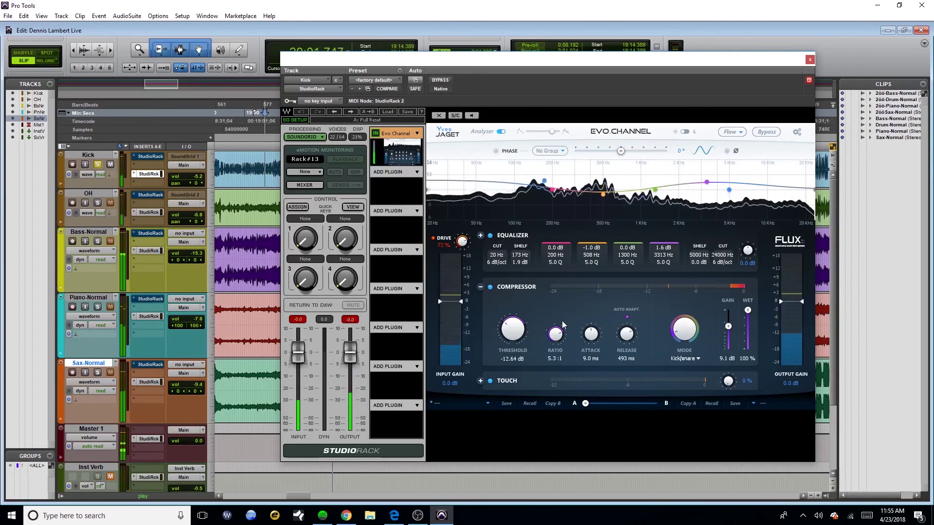
{"action": "left_click_drag", "start_coordinate": [619, 330], "coordinate": [620, 374]}
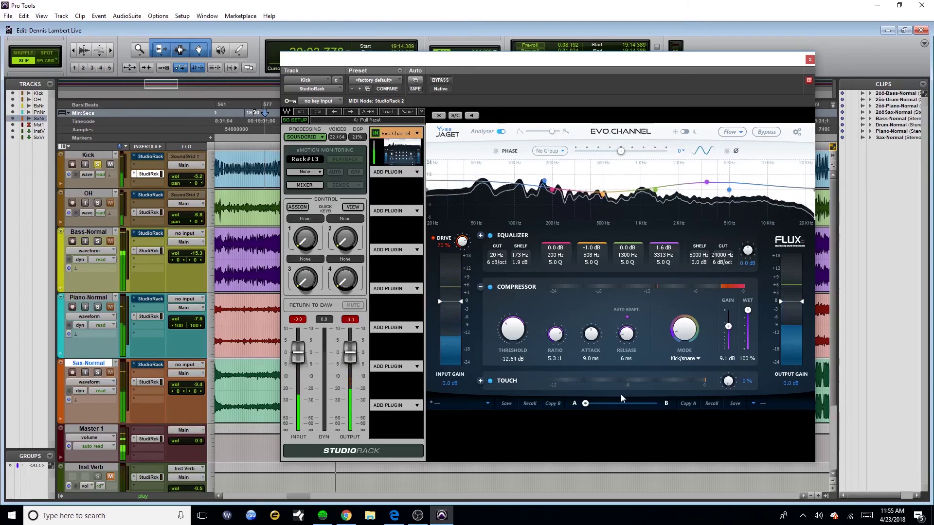
{"action": "left_click_drag", "start_coordinate": [627, 335], "coordinate": [627, 323]}
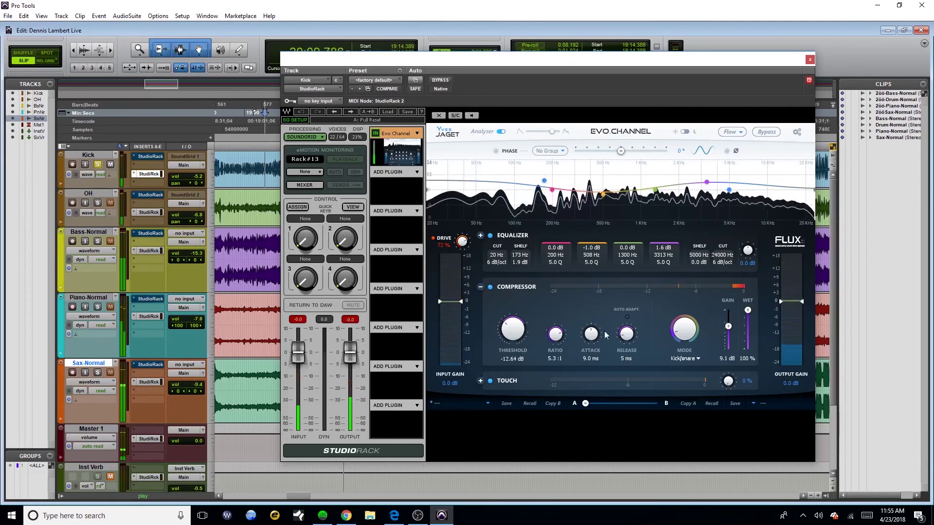
{"action": "left_click_drag", "start_coordinate": [593, 336], "coordinate": [594, 332]}
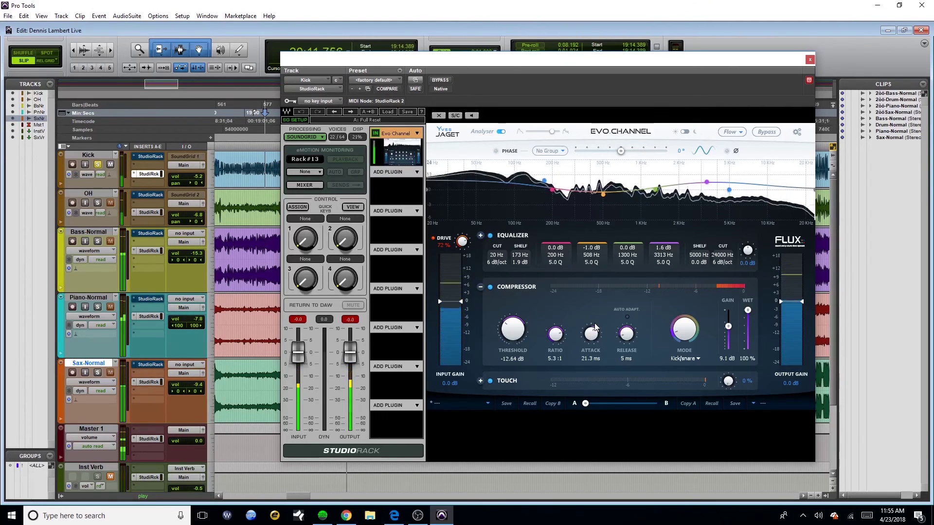
{"action": "left_click_drag", "start_coordinate": [558, 357], "coordinate": [557, 361]}
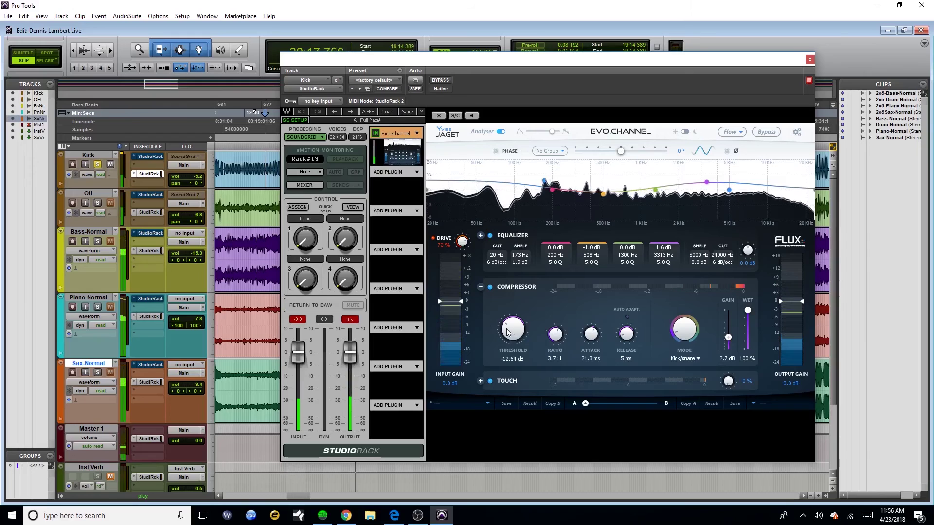
Step: Set the kick compressor's threshold to -4.95 dB and attack to 171.8 ms, comparing the sound with the compressor bypassed
{"action": "left_click_drag", "start_coordinate": [507, 332], "coordinate": [511, 317]}
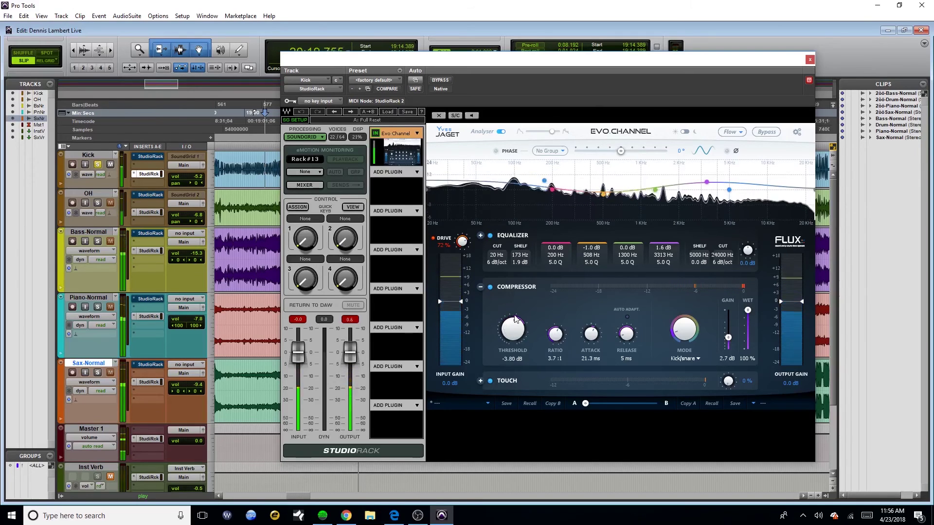
{"action": "left_click", "coordinate": [489, 287]}
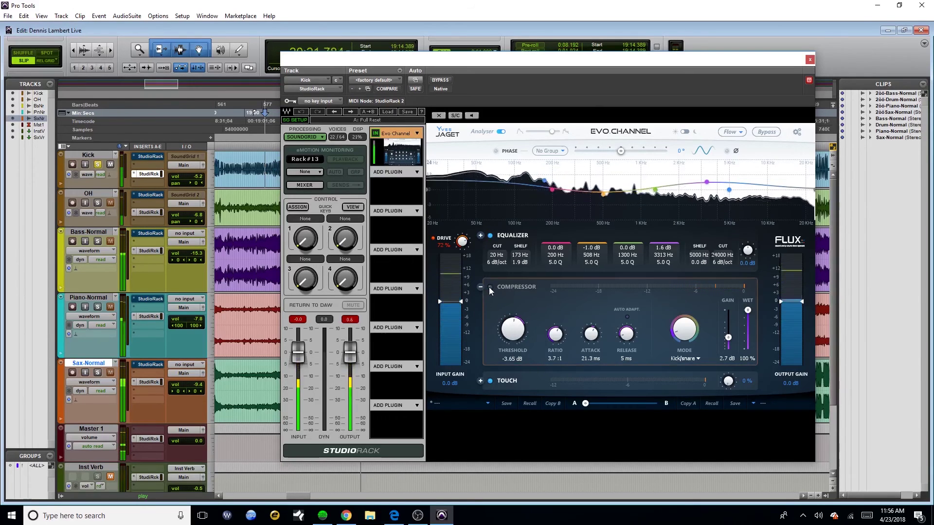
{"action": "left_click", "coordinate": [489, 287]}
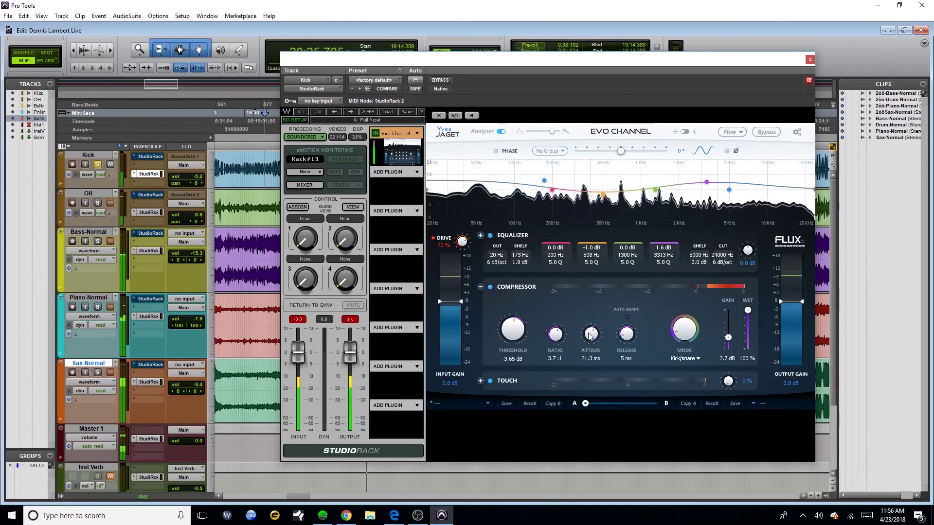
{"action": "left_click_drag", "start_coordinate": [588, 314], "coordinate": [589, 304]}
{"action": "left_click_drag", "start_coordinate": [513, 329], "coordinate": [514, 338]}
{"action": "left_click", "coordinate": [490, 287]}
{"action": "left_click", "coordinate": [490, 287]}
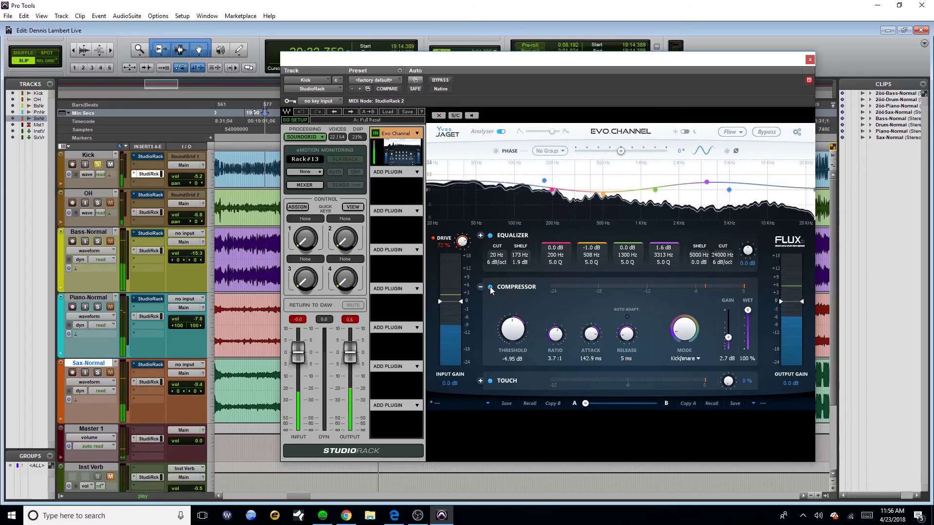
{"action": "left_click_drag", "start_coordinate": [594, 331], "coordinate": [594, 330]}
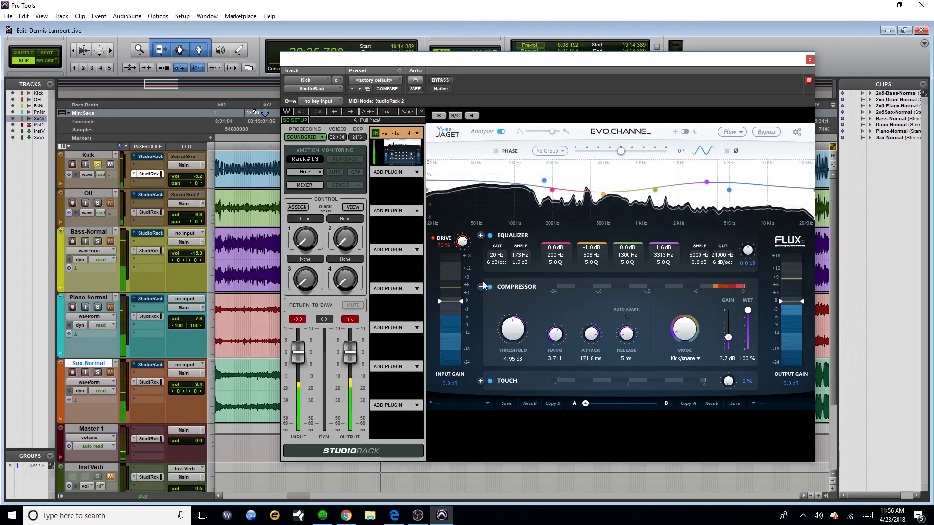
Step: Raise the kick's drive to 80% and set Touch to Transient Boost with a 19% amount between 1.5 kHz and 12 kHz
{"action": "left_click_drag", "start_coordinate": [467, 235], "coordinate": [467, 232]}
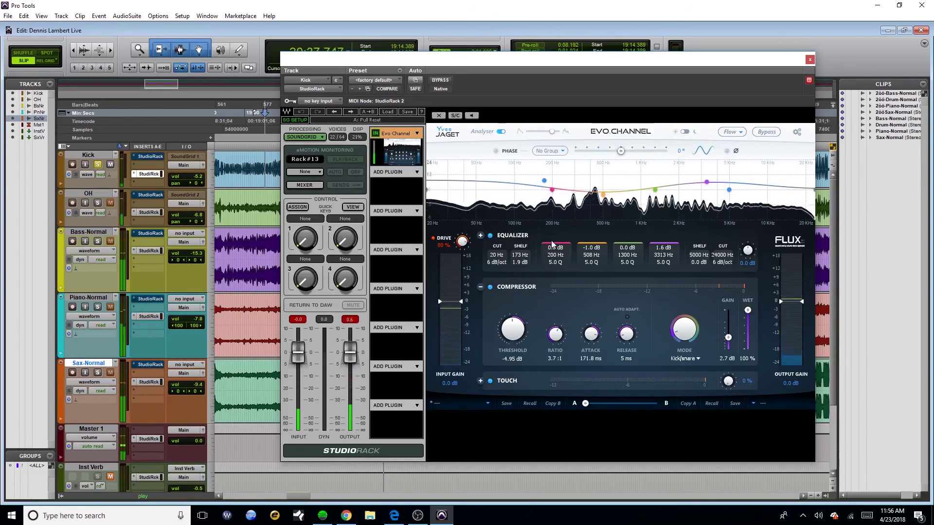
{"action": "left_click", "coordinate": [480, 382]}
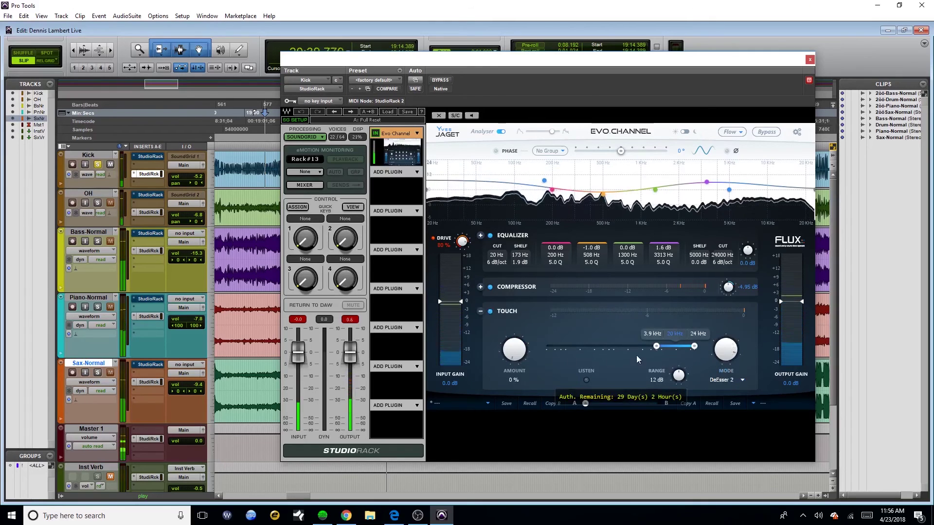
{"action": "left_click", "coordinate": [716, 372]}
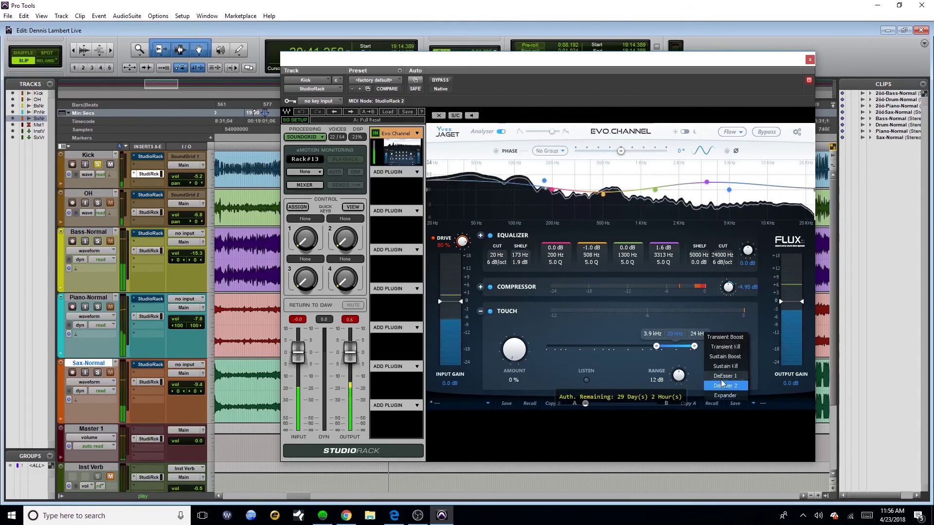
{"action": "left_click", "coordinate": [738, 342]}
{"action": "left_click_drag", "start_coordinate": [670, 346], "coordinate": [652, 335]}
{"action": "left_click_drag", "start_coordinate": [512, 347], "coordinate": [524, 306]}
{"action": "left_click_drag", "start_coordinate": [524, 308], "coordinate": [523, 323]}
{"action": "left_click_drag", "start_coordinate": [658, 345], "coordinate": [663, 336]}
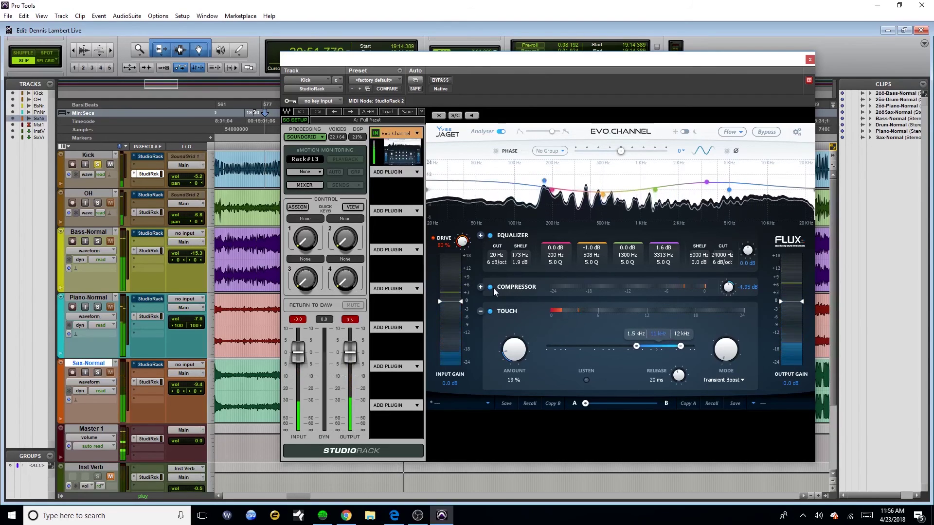
Step: Compare the kick's Evo Channel sound with Touch off, with the plug-in bypassed, and with the original StudioRack chain
{"action": "left_click", "coordinate": [481, 310]}
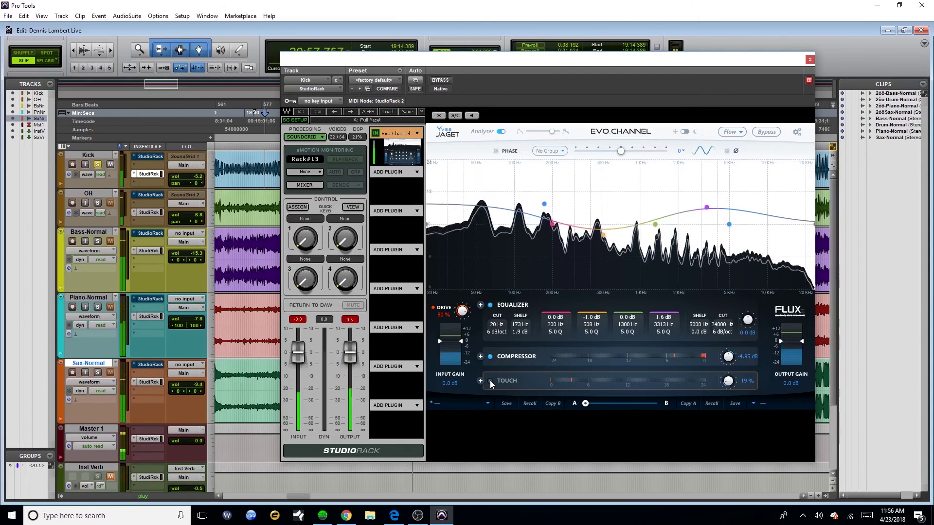
{"action": "left_click", "coordinate": [376, 134]}
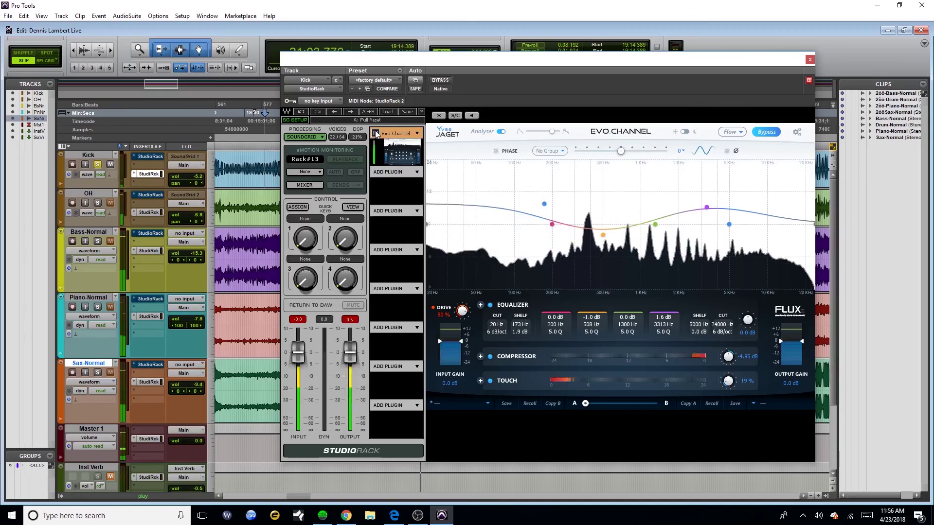
{"action": "left_click", "coordinate": [376, 134]}
{"action": "left_click", "coordinate": [375, 134]}
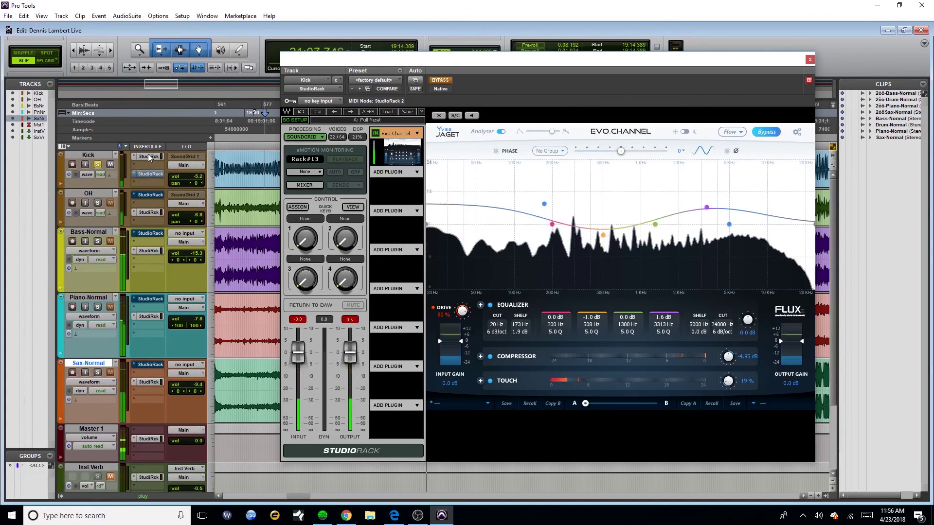
{"action": "left_click", "coordinate": [149, 155], "text": "ctrl"}
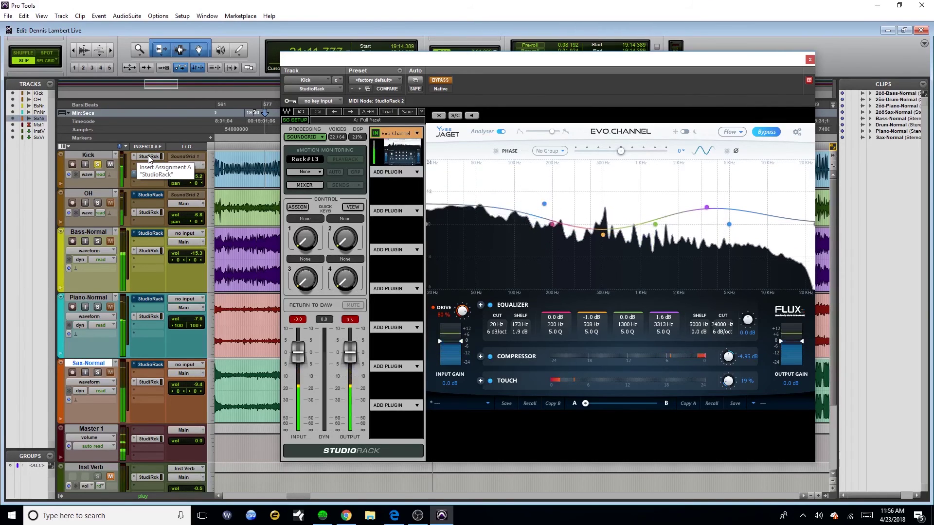
{"action": "left_click", "coordinate": [147, 174]}
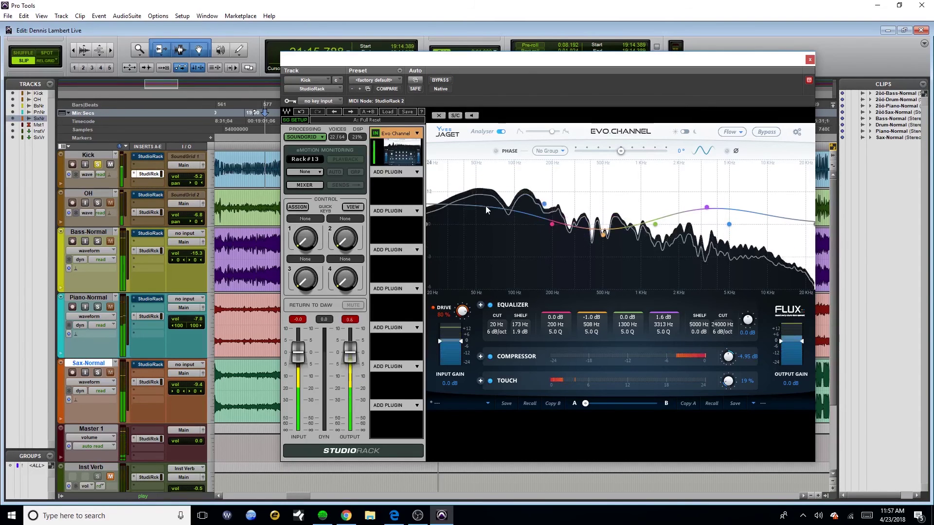
Step: Shift the kick's low-shelf node slightly higher in frequency and gain, and switch to the Mix window
{"action": "left_click", "coordinate": [544, 203]}
{"action": "left_click_drag", "start_coordinate": [546, 206], "coordinate": [557, 200]}
{"action": "key", "text": "ctrl+equal"}
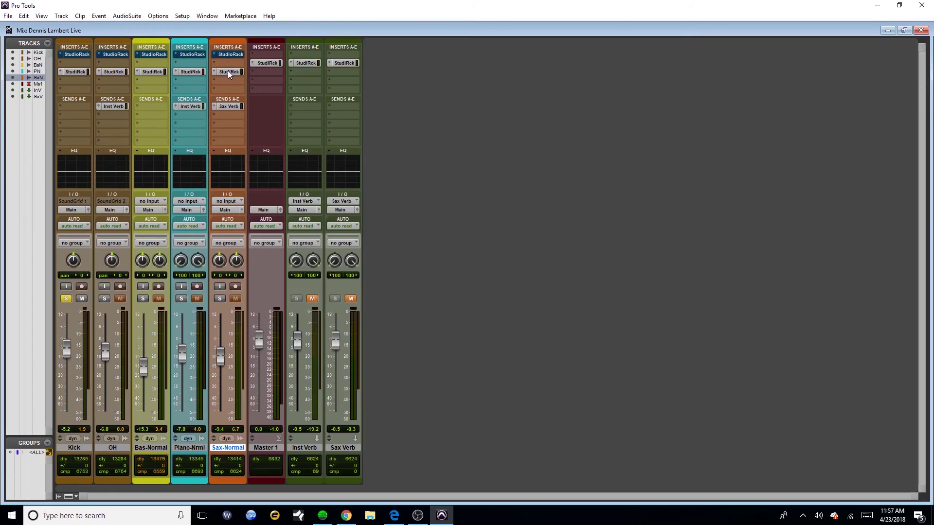
Step: Play the full mix and switch all instrument tracks between the Evo Channel racks and the original StudioRack chains
{"action": "key", "text": "ctrl+space"}
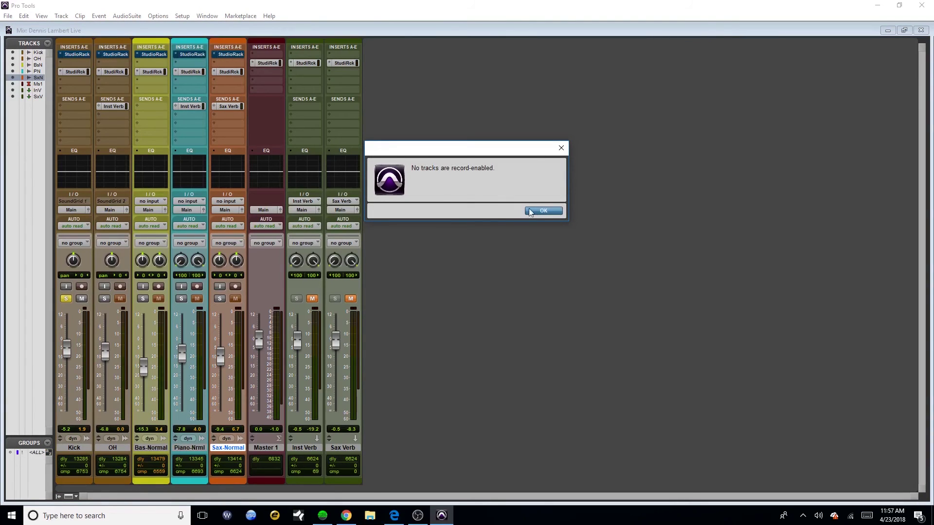
{"action": "left_click", "coordinate": [540, 210]}
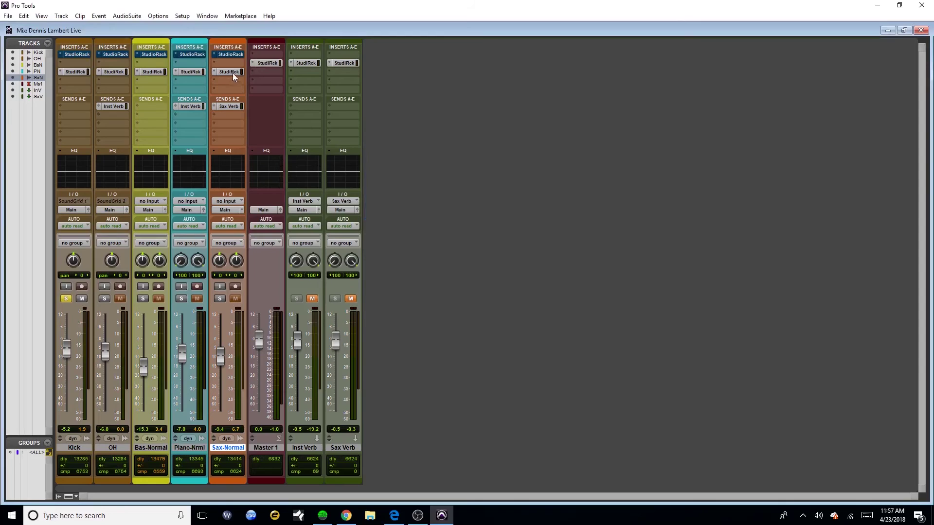
{"action": "left_click_drag", "start_coordinate": [228, 72], "coordinate": [227, 53]}
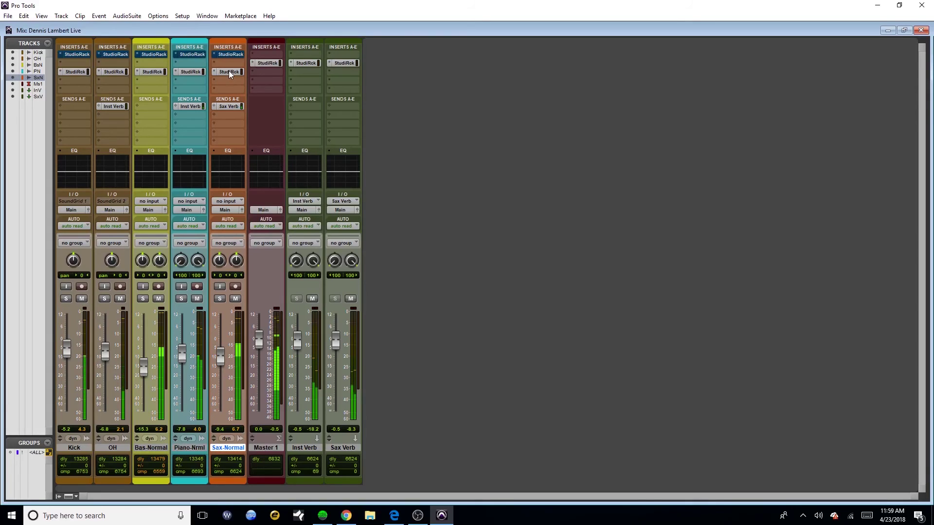
{"action": "left_click_drag", "start_coordinate": [229, 71], "coordinate": [229, 51]}
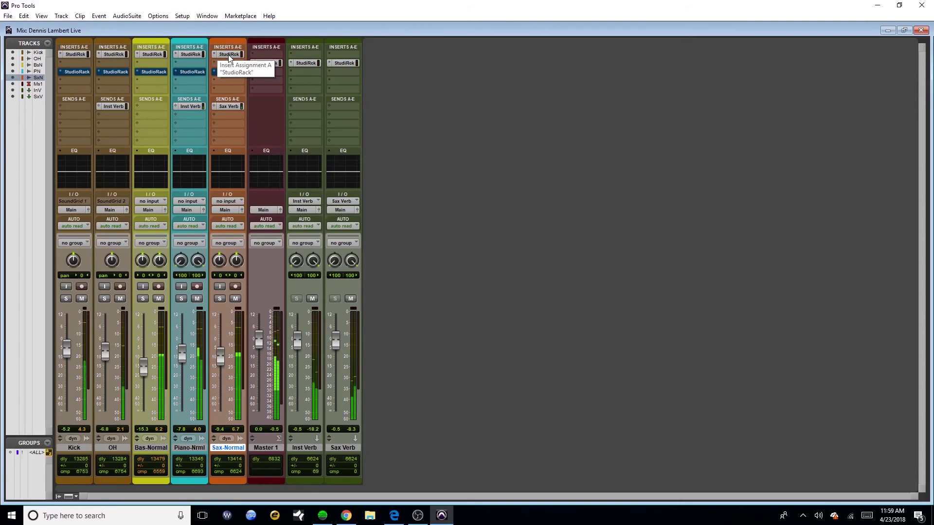
{"action": "left_click", "coordinate": [226, 71], "text": "ctrl+alt"}
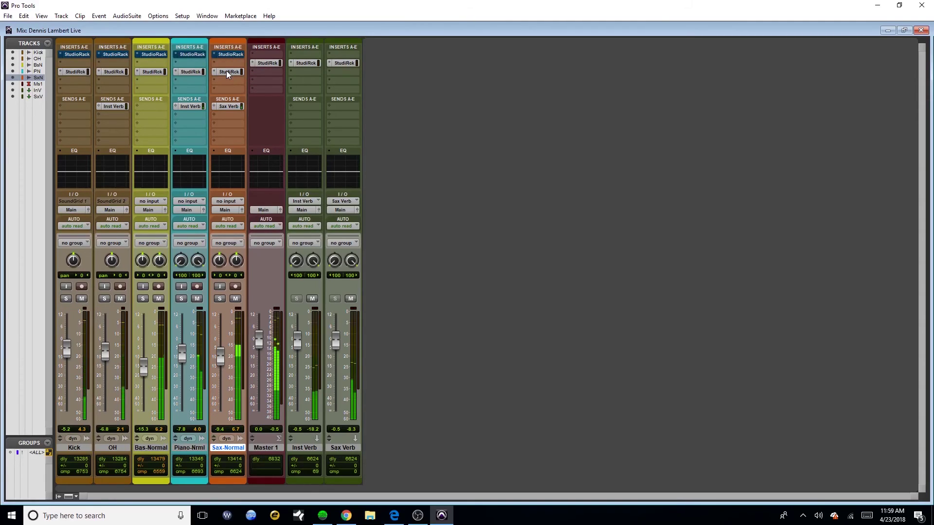
Step: Retune two sax EQ bands to -1.7 dB at 1209 Hz with 18.7 Q and -2.2 dB at 2410 Hz, comparing against EQ bypass
{"action": "left_click", "coordinate": [226, 71]}
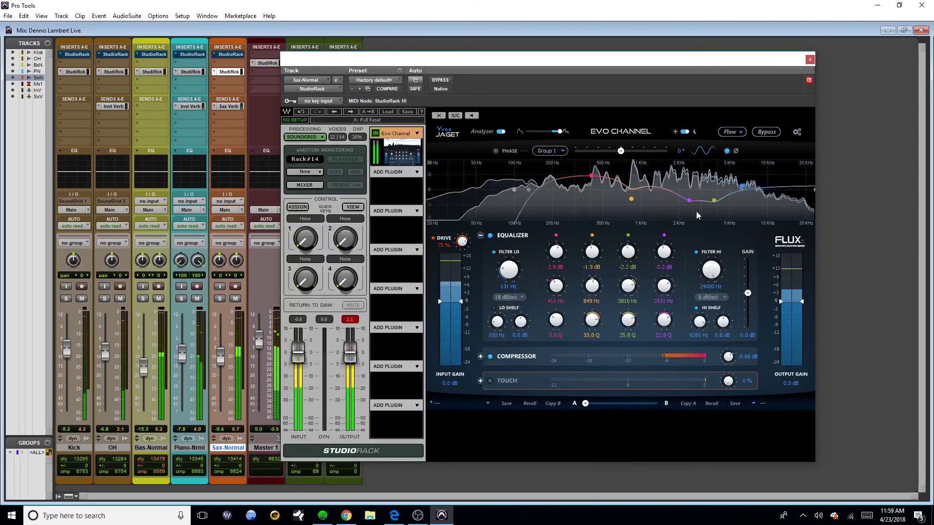
{"action": "mouse_move", "coordinate": [631, 199]}
{"action": "left_mouse_down"}
{"action": "mouse_move", "coordinate": [639, 164]}
{"action": "mouse_move", "coordinate": [639, 202]}
{"action": "left_mouse_up"}
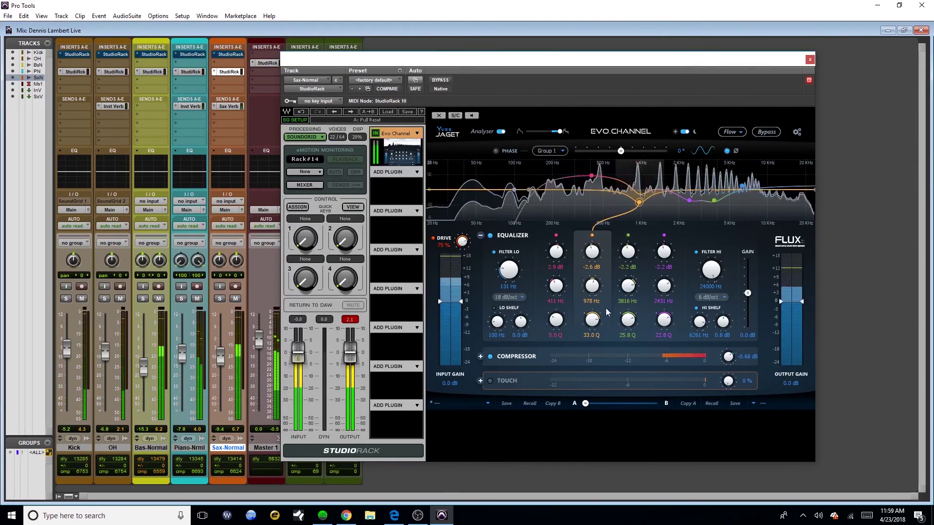
{"action": "scroll", "coordinate": [640, 203], "scroll_direction": "down", "scroll_amount": 3}
{"action": "left_click_drag", "start_coordinate": [643, 201], "coordinate": [689, 200]}
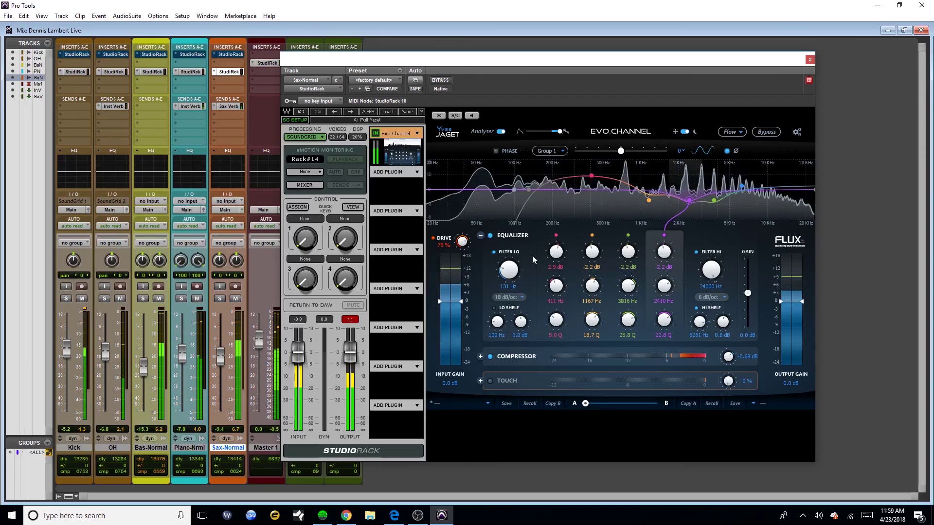
{"action": "left_click", "coordinate": [490, 235]}
{"action": "left_click", "coordinate": [490, 235]}
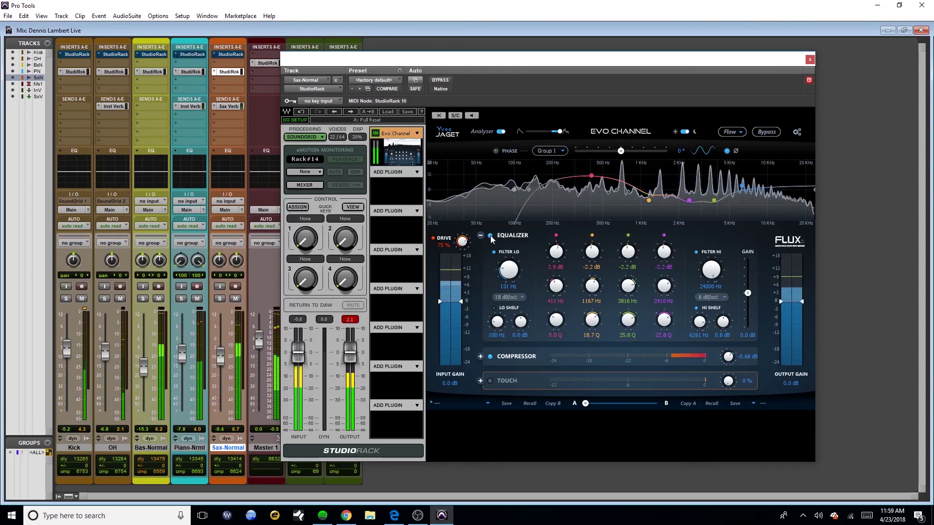
{"action": "left_click_drag", "start_coordinate": [649, 201], "coordinate": [650, 199]}
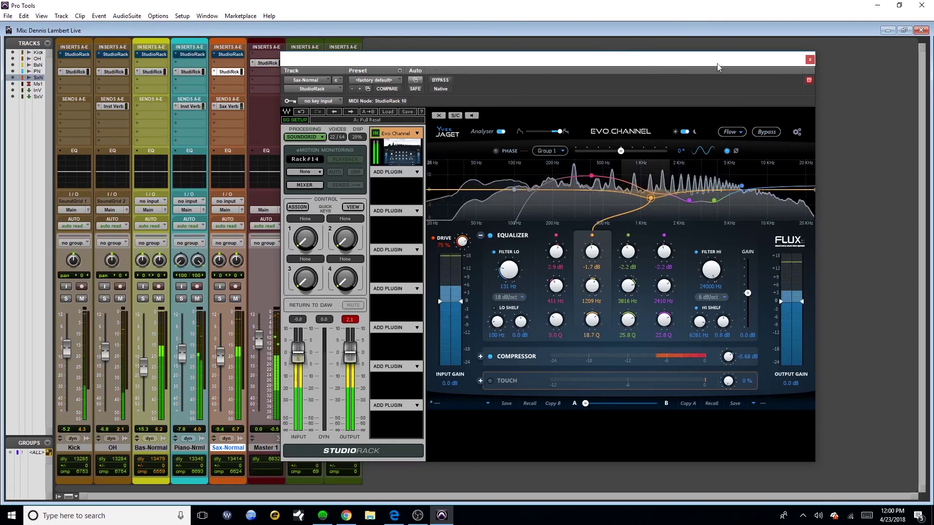
Step: Close the sax plug-in, compare the original chains with the Evo Channel racks on all tracks again, and reopen the sax's Evo Channel
{"action": "key", "text": "ctrl+w"}
{"action": "left_click_drag", "start_coordinate": [231, 73], "coordinate": [227, 58]}
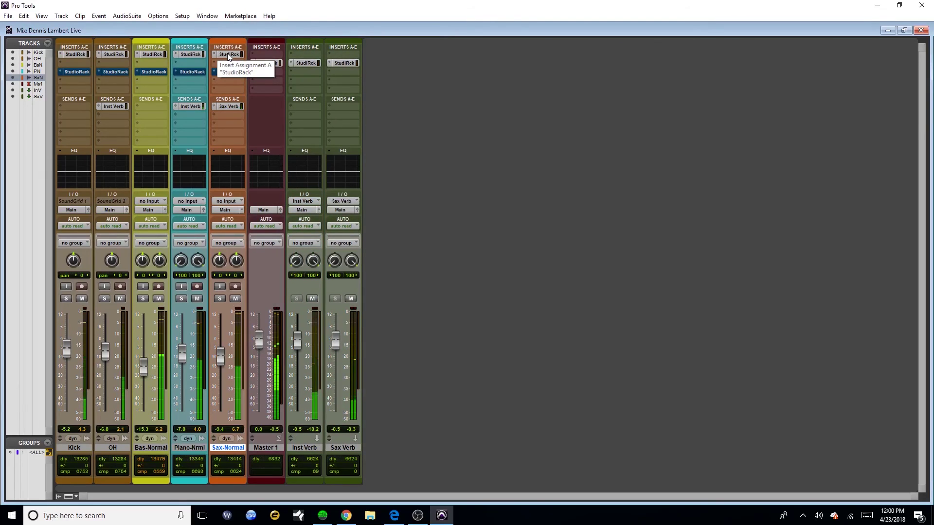
{"action": "left_click", "coordinate": [227, 71], "text": "ctrl+alt"}
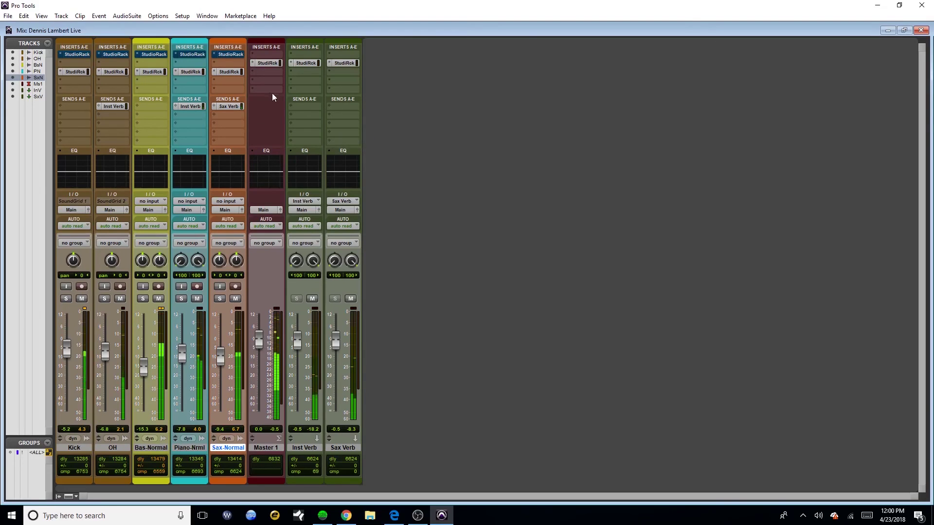
{"action": "left_click", "coordinate": [227, 72], "text": "ctrl+alt"}
{"action": "left_click", "coordinate": [227, 54], "text": "ctrl+alt"}
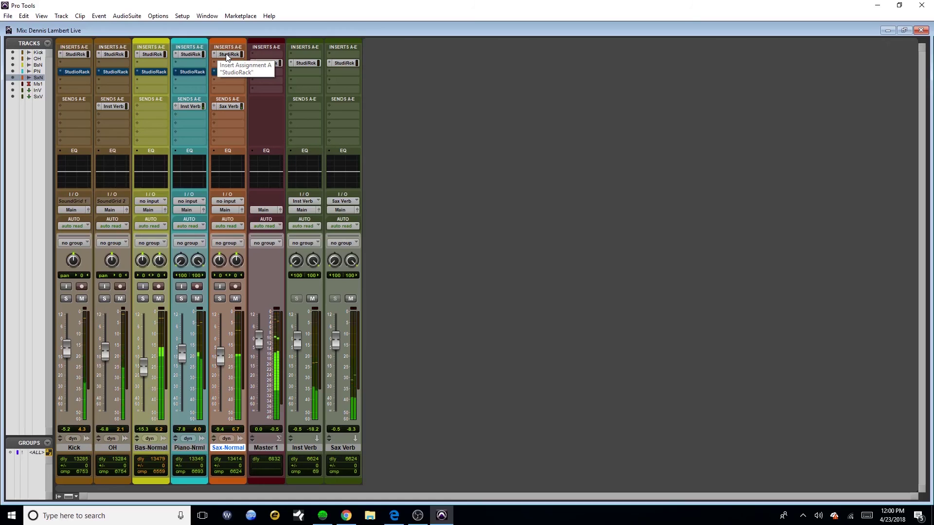
{"action": "left_click", "coordinate": [225, 69], "text": "ctrl+alt"}
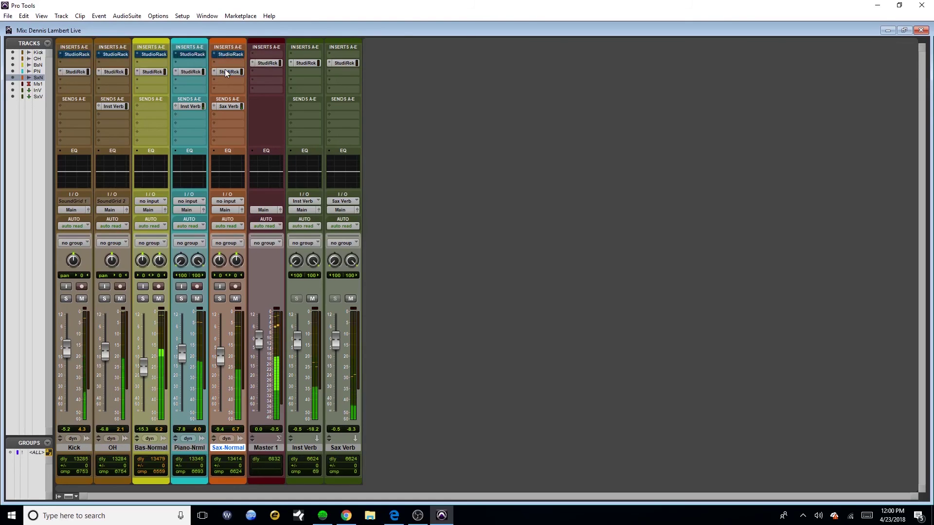
{"action": "left_click", "coordinate": [225, 72]}
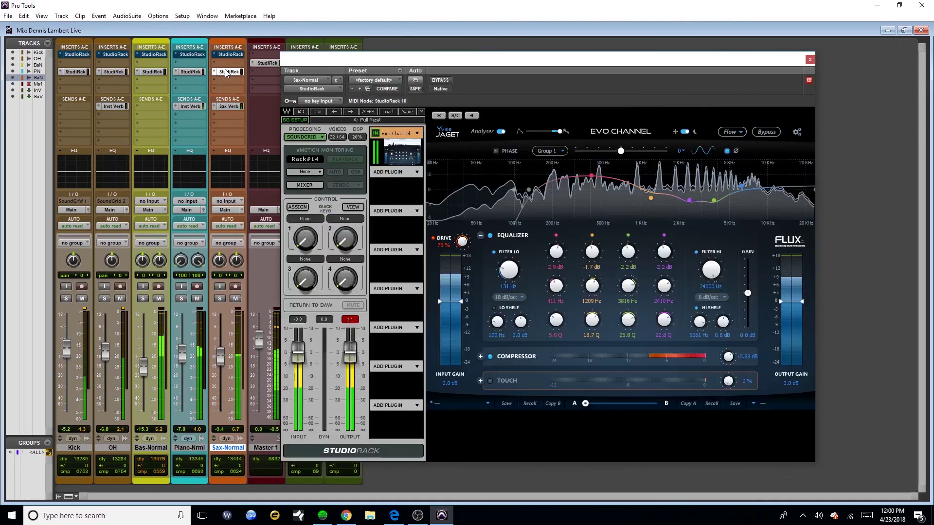
Step: Compare the sax with the Evo Channel compressor switched off and on, and expand the compressor's controls
{"action": "left_click", "coordinate": [501, 359]}
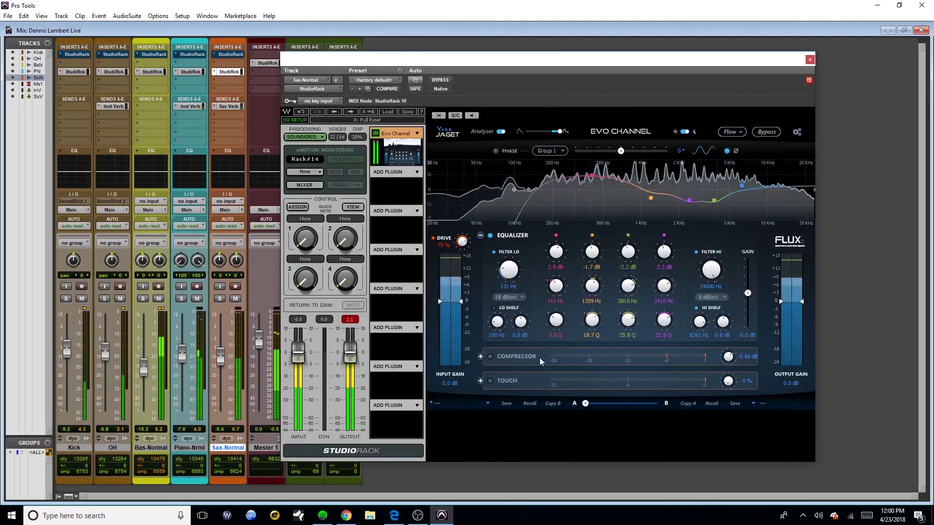
{"action": "left_click", "coordinate": [501, 358]}
{"action": "left_click", "coordinate": [481, 357]}
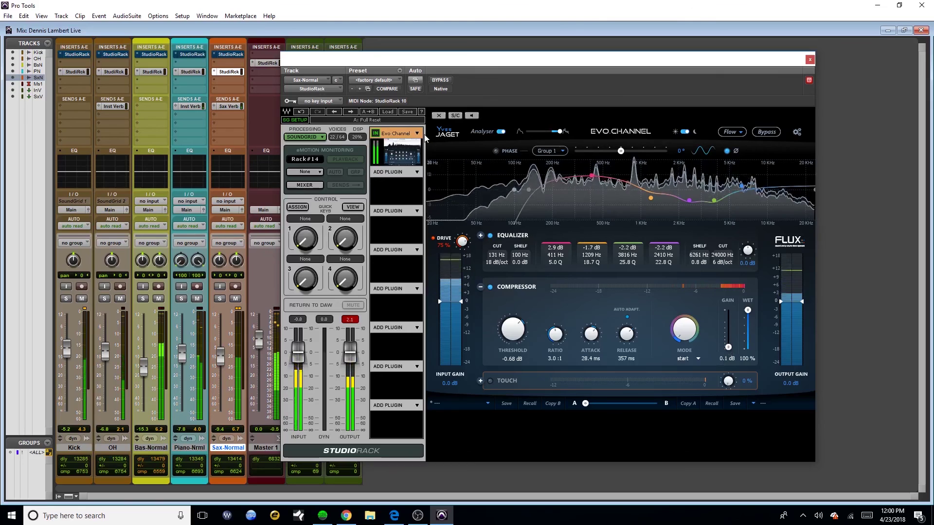
Step: Compare the sax with its Evo Channel rack bypassed, and switch all instrument tracks to the original StudioRack chains and back
{"action": "left_click", "coordinate": [224, 72], "text": "ctrl"}
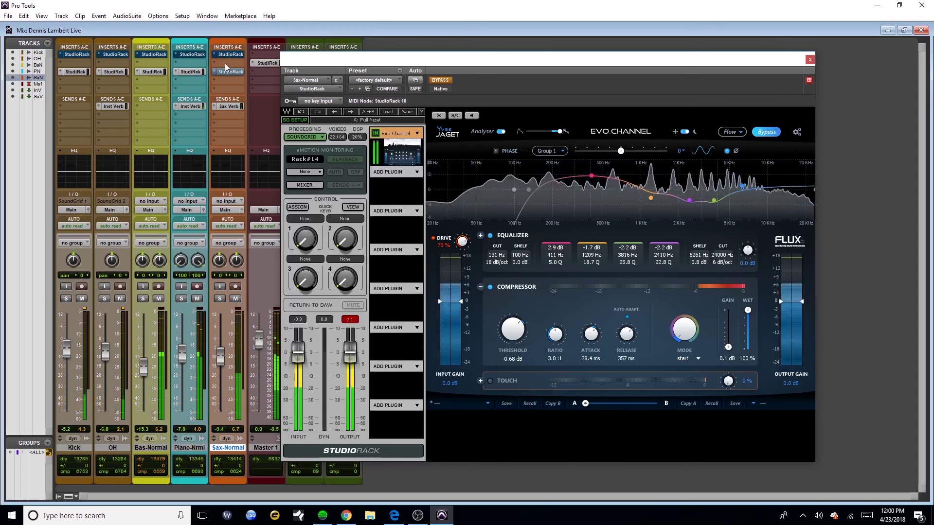
{"action": "left_click", "coordinate": [227, 72], "text": "ctrl"}
{"action": "left_click", "coordinate": [228, 72], "text": "ctrl+alt"}
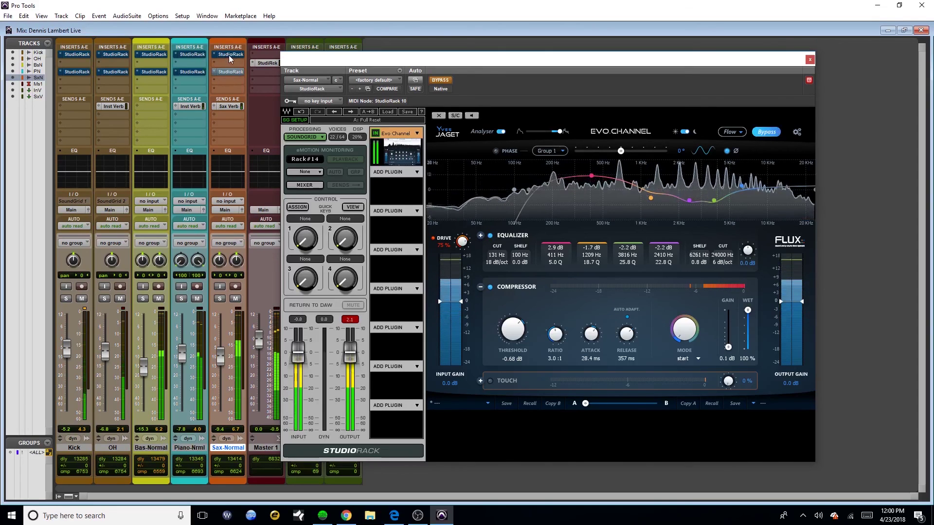
{"action": "left_click", "coordinate": [229, 54], "text": "ctrl+alt"}
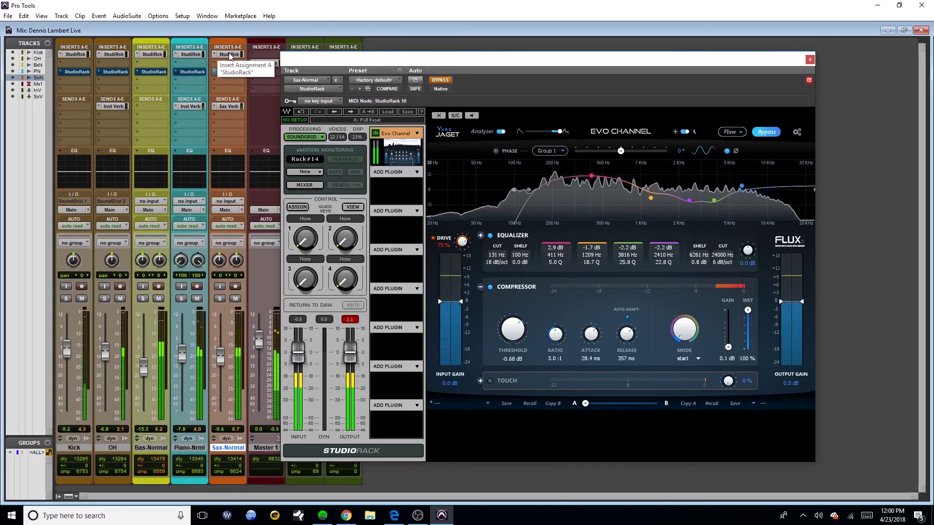
{"action": "left_click", "coordinate": [230, 55], "text": "ctrl+alt"}
{"action": "left_click", "coordinate": [229, 72], "text": "ctrl+alt"}
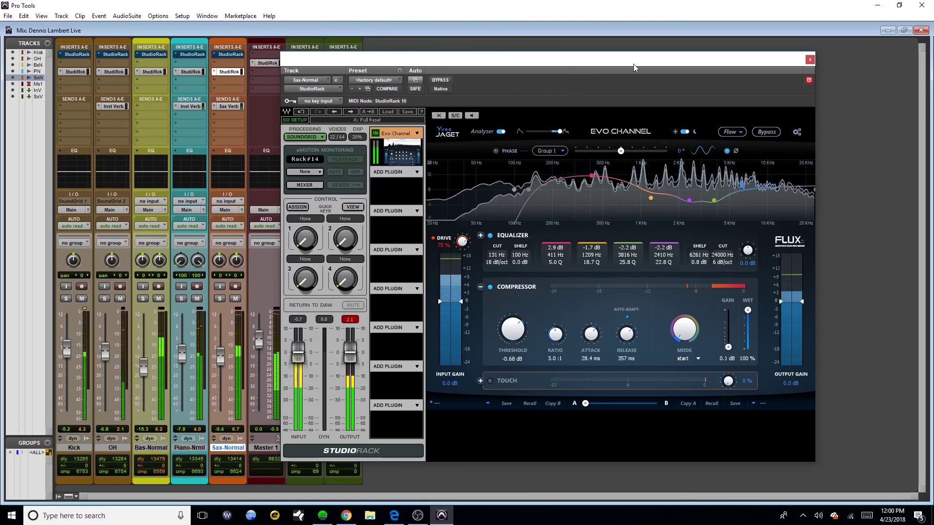
{"action": "left_click_drag", "start_coordinate": [634, 63], "coordinate": [605, 58]}
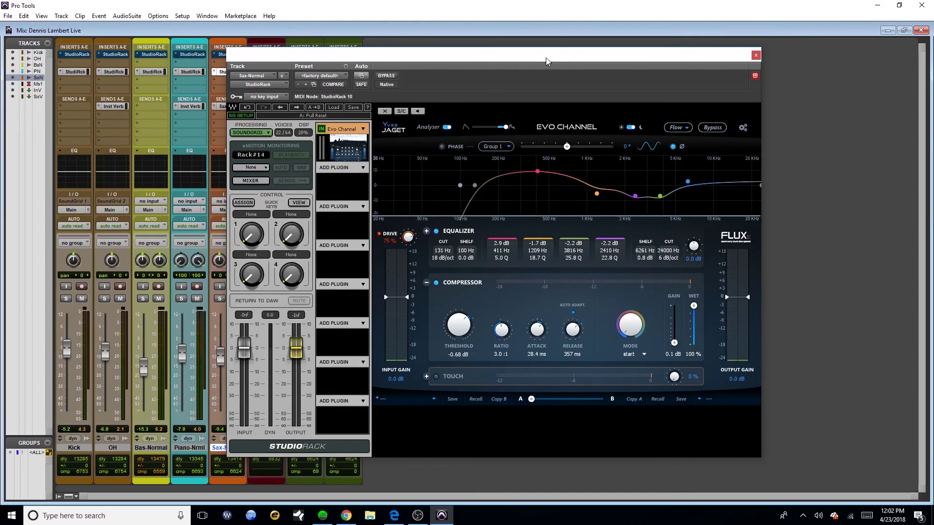
{"action": "left_click_drag", "start_coordinate": [546, 60], "coordinate": [552, 62]}
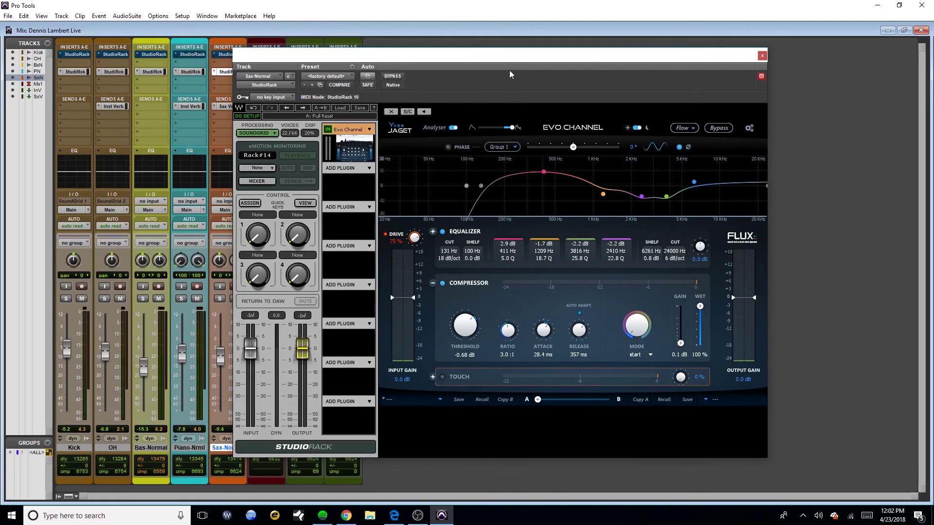
{"action": "left_click_drag", "start_coordinate": [508, 57], "coordinate": [494, 51]}
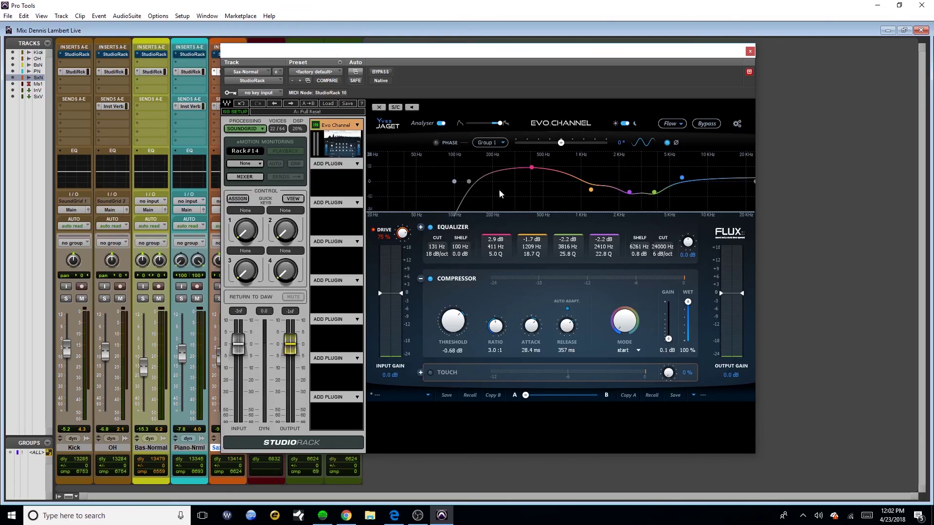
{"action": "left_click_drag", "start_coordinate": [479, 58], "coordinate": [460, 63]}
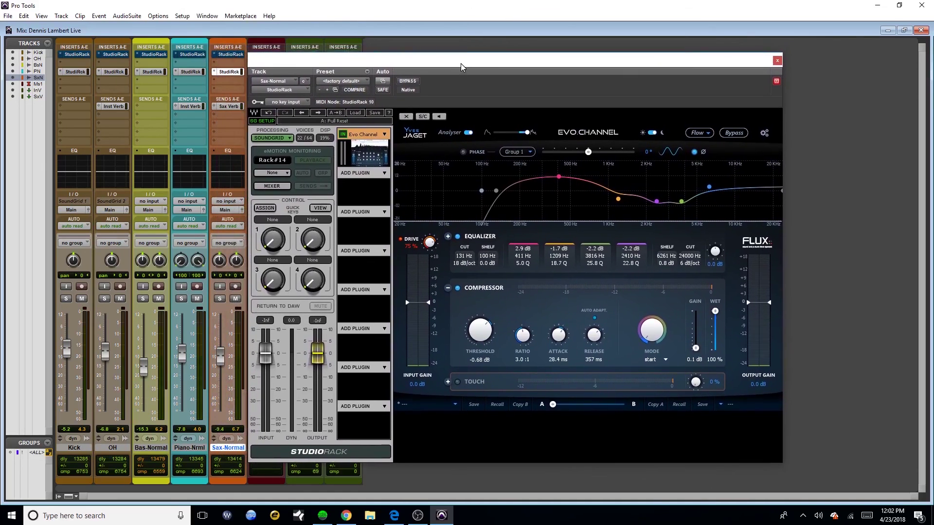